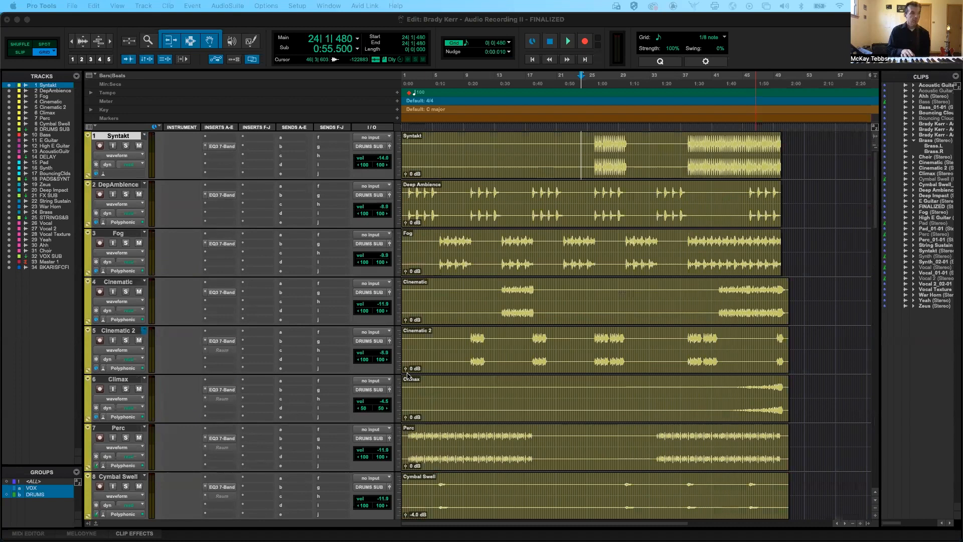
Switch to the Mix window and look across the channel strips from the drum tracks to the master.
click(408, 375)
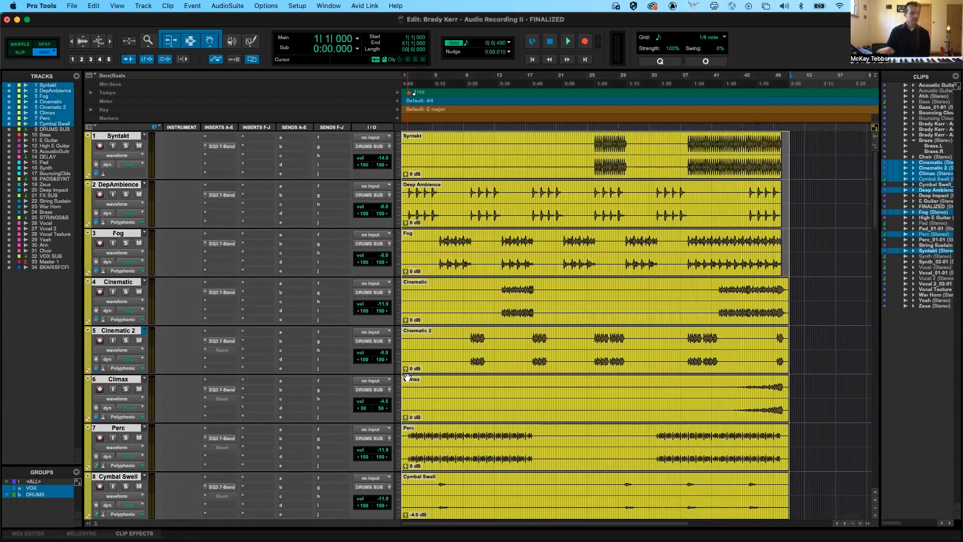
key(super+equal)
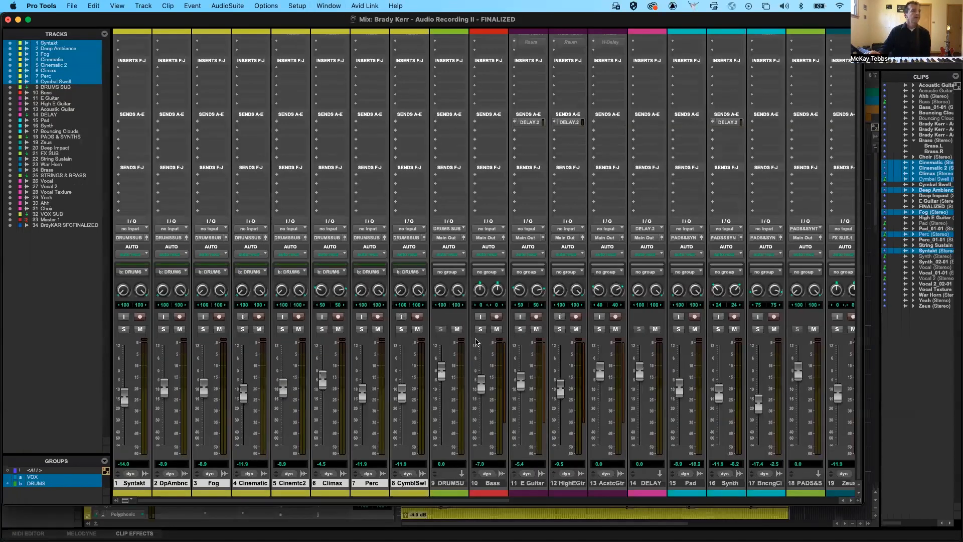
scroll(474, 346, right, 1)
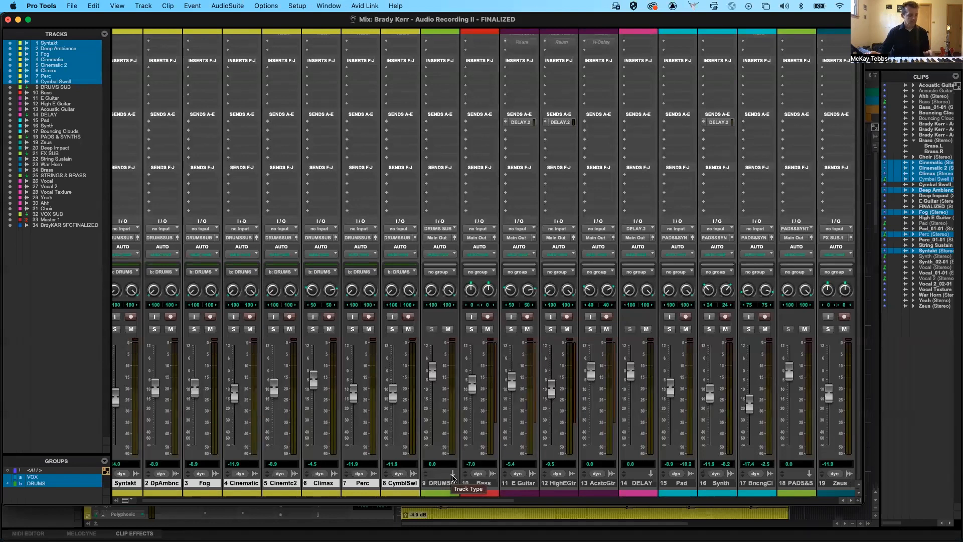
scroll(453, 477, up, 3)
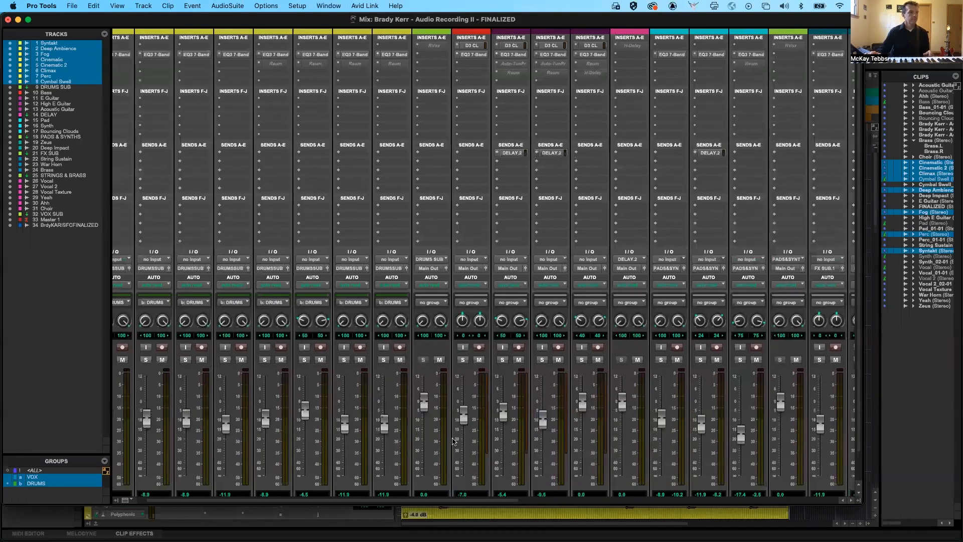
scroll(454, 442, down, 3)
scroll(617, 436, right, 10)
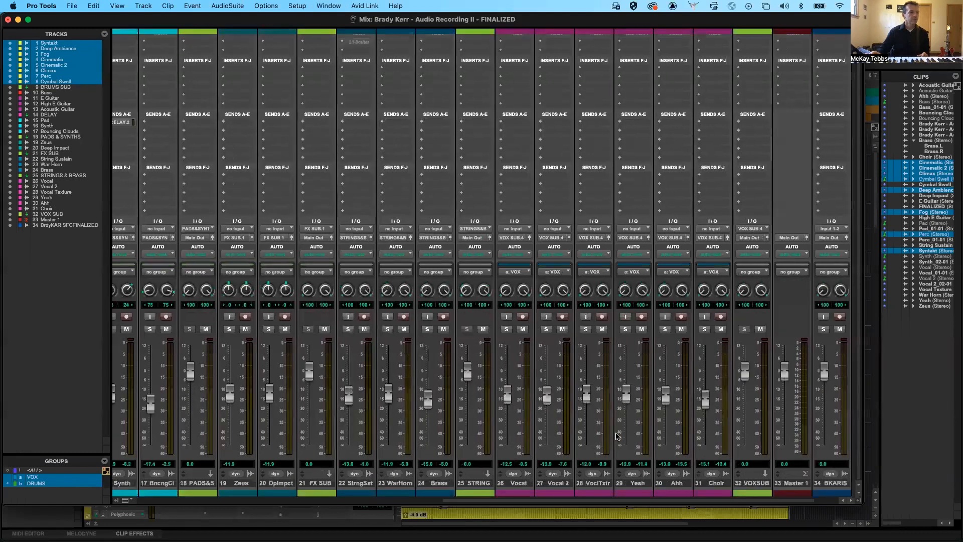
scroll(617, 436, right, 2)
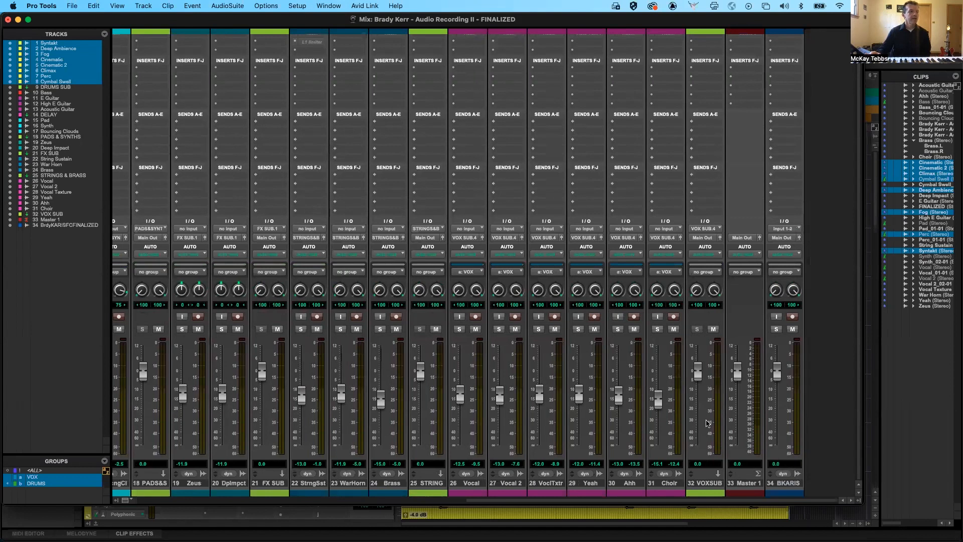
scroll(571, 402, left, 10)
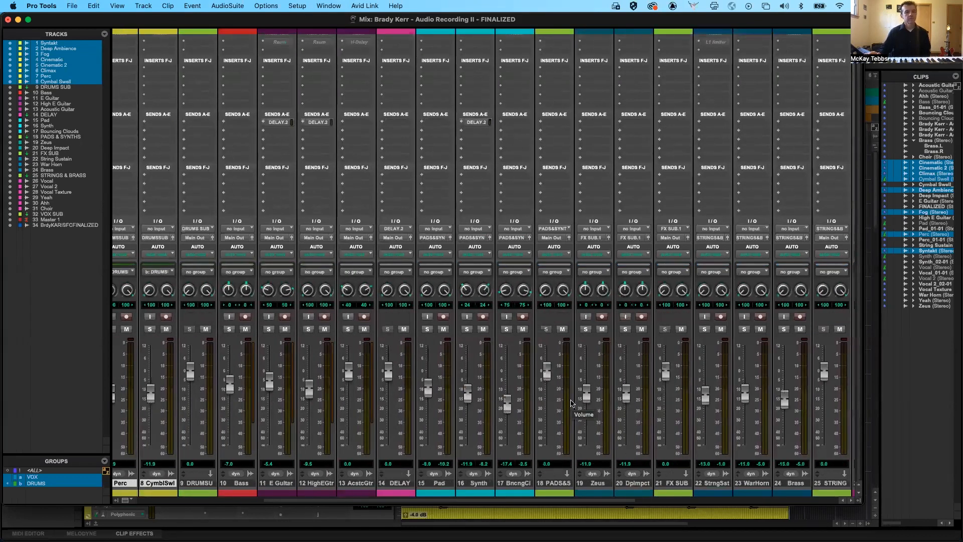
scroll(571, 402, right, 1)
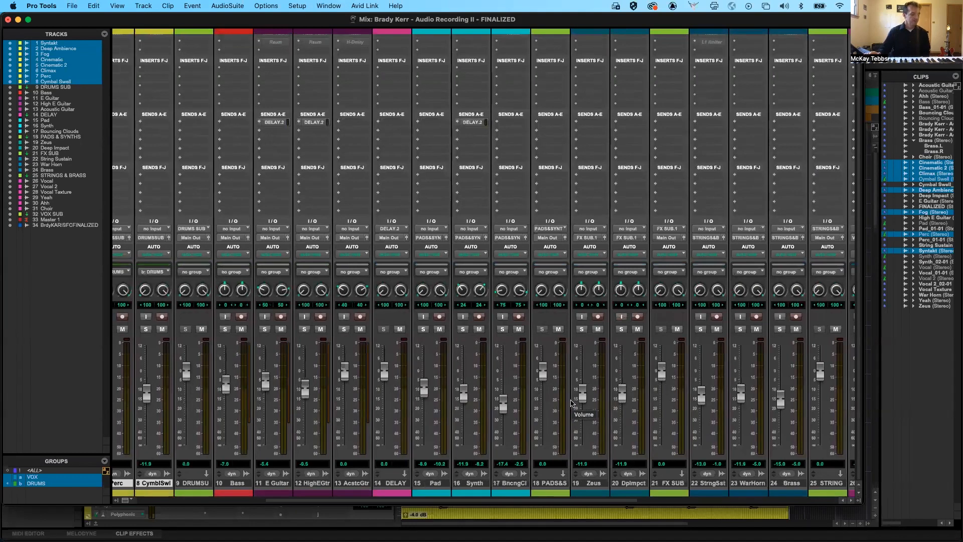
Switch the mixer to narrow strip view and look across the tracks.
key(ctrl+alt+super+m)
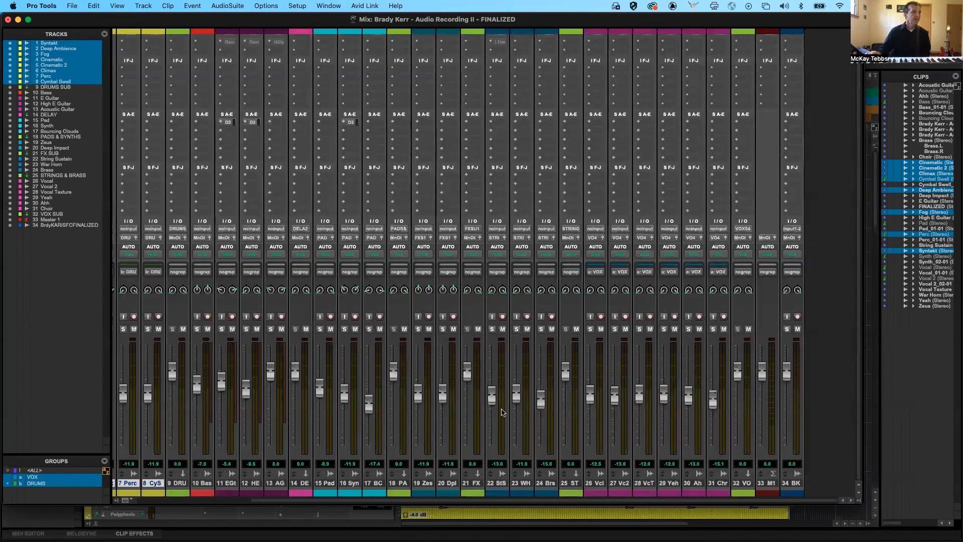
scroll(503, 413, left, 6)
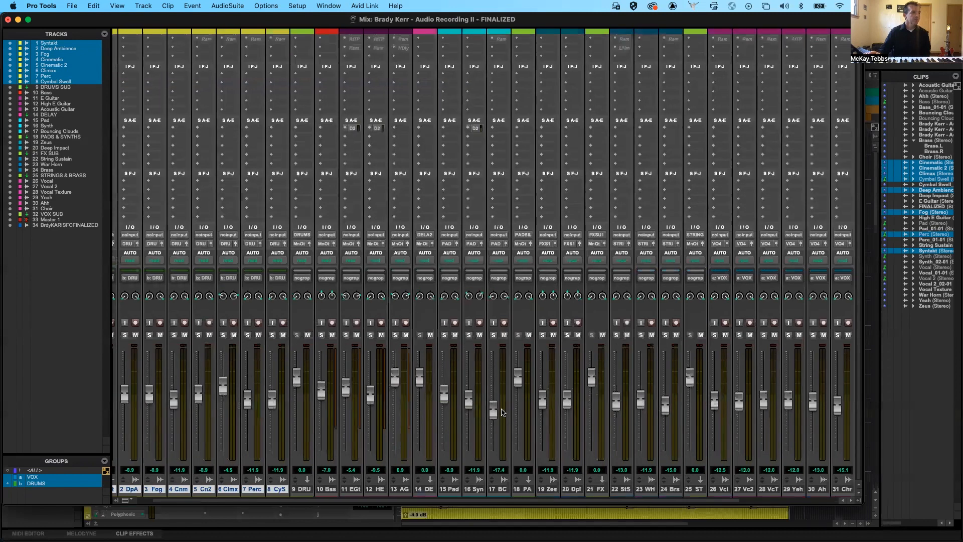
scroll(503, 412, right, 3)
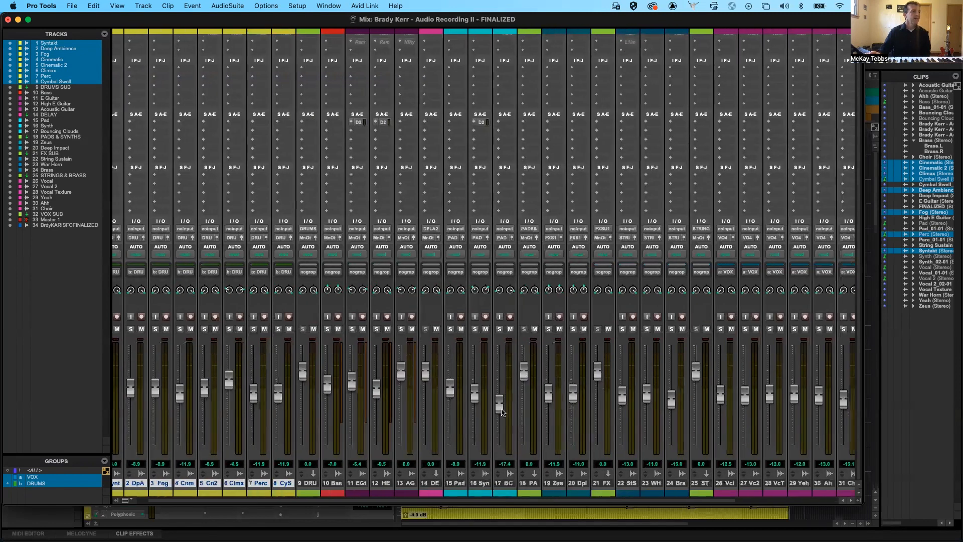
scroll(503, 413, left, 3)
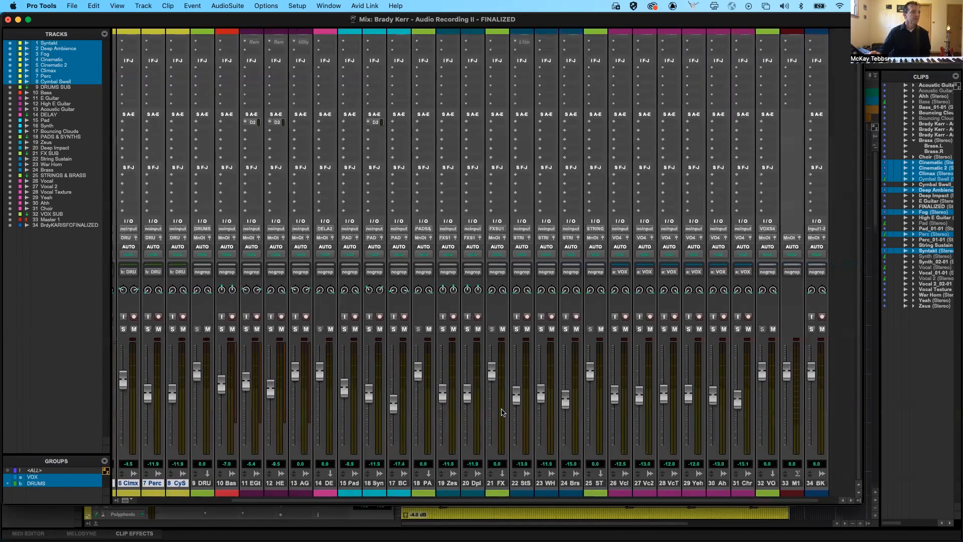
scroll(503, 413, right, 1)
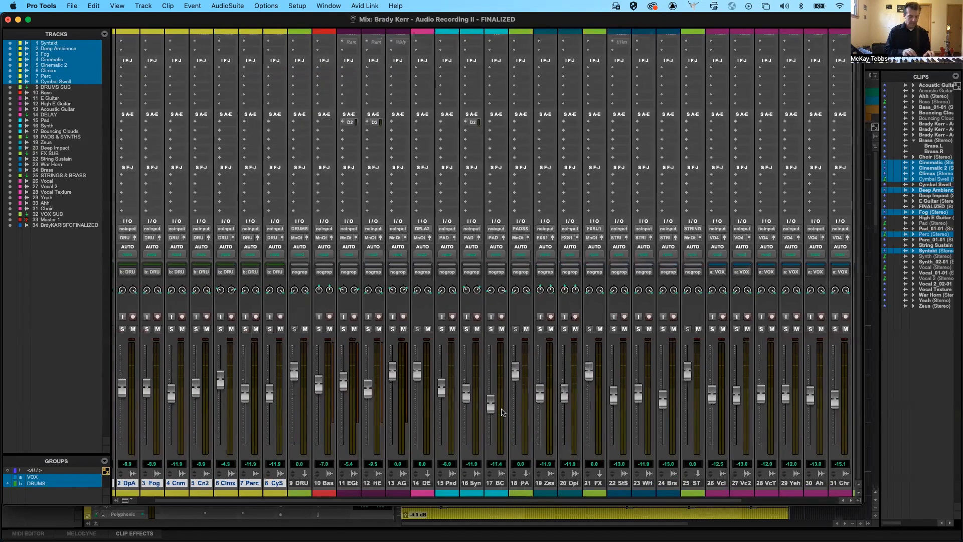
Toggle the mixer between regular and narrow strip widths several times, finishing in narrow view.
key(alt+super+m)
scroll(503, 412, left, 2)
scroll(504, 413, right, 2)
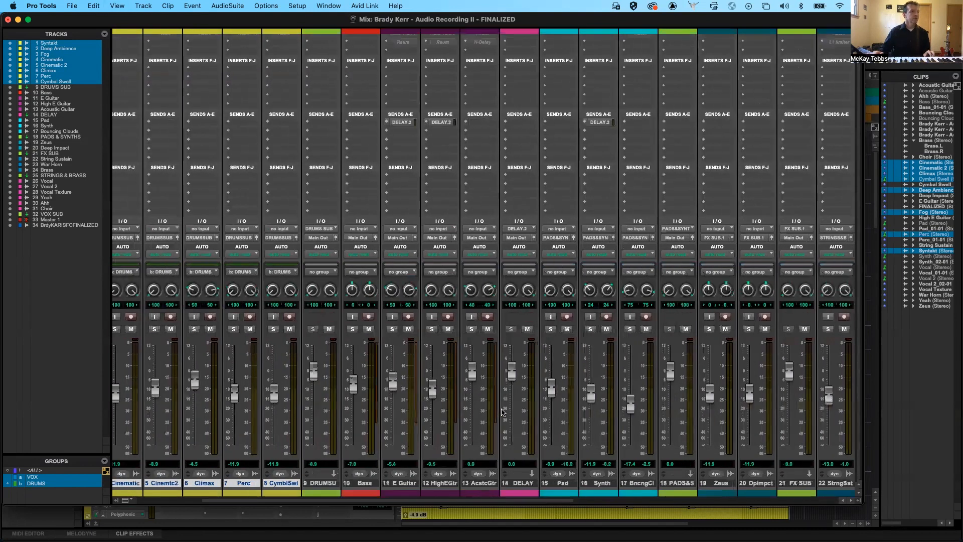
key(alt+super+m)
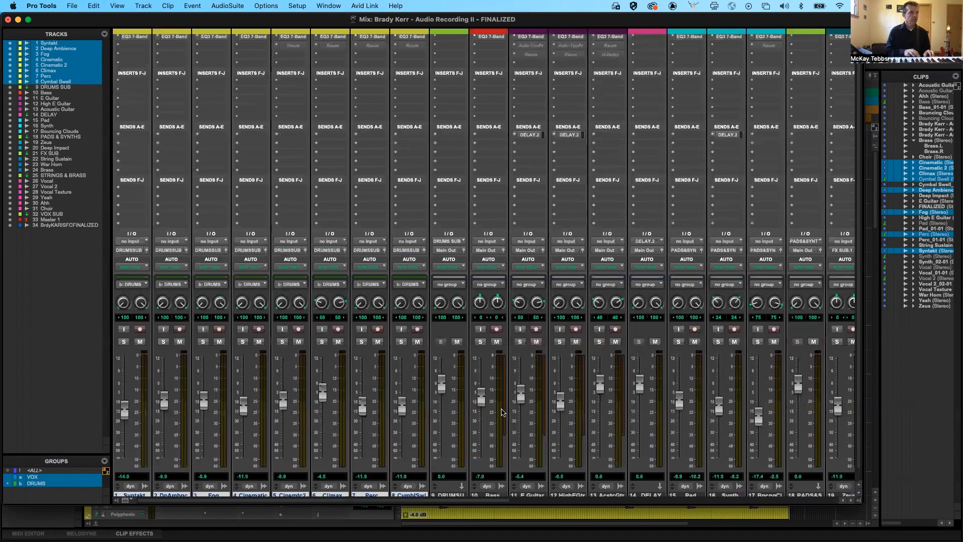
scroll(503, 412, left, 2)
scroll(504, 413, down, 1)
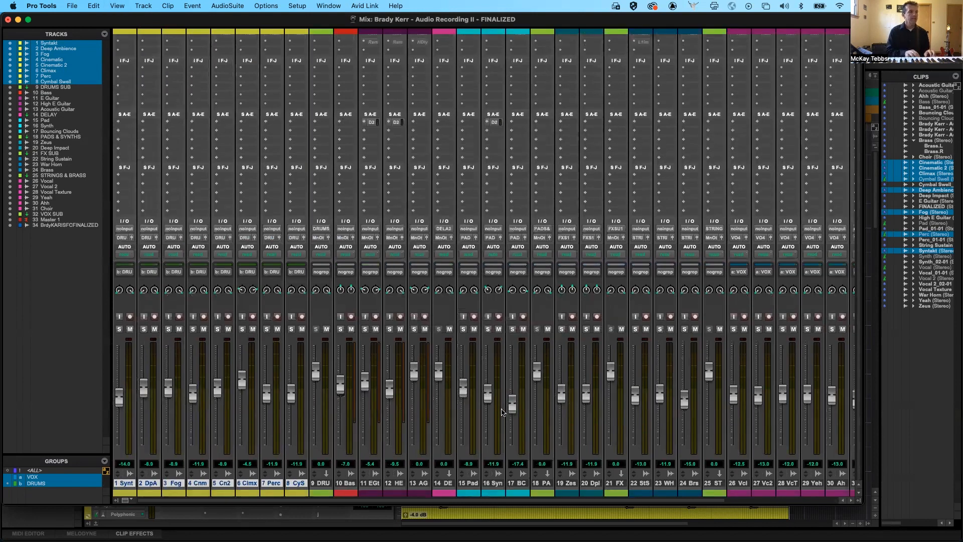
key(alt+super+m)
key(alt+super+m)
key(alt+super+m)
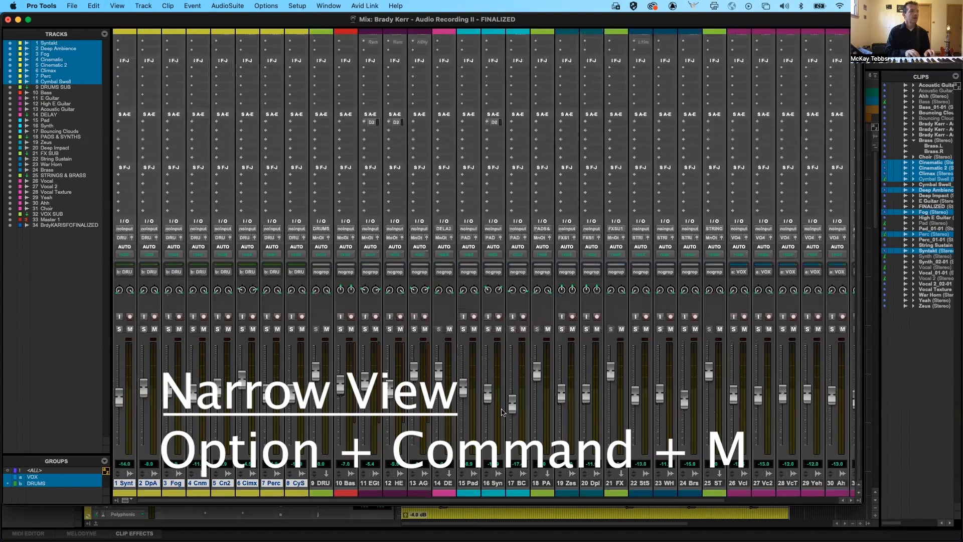
key(alt+super+m)
key(alt+super+m)
key(alt+super+m)
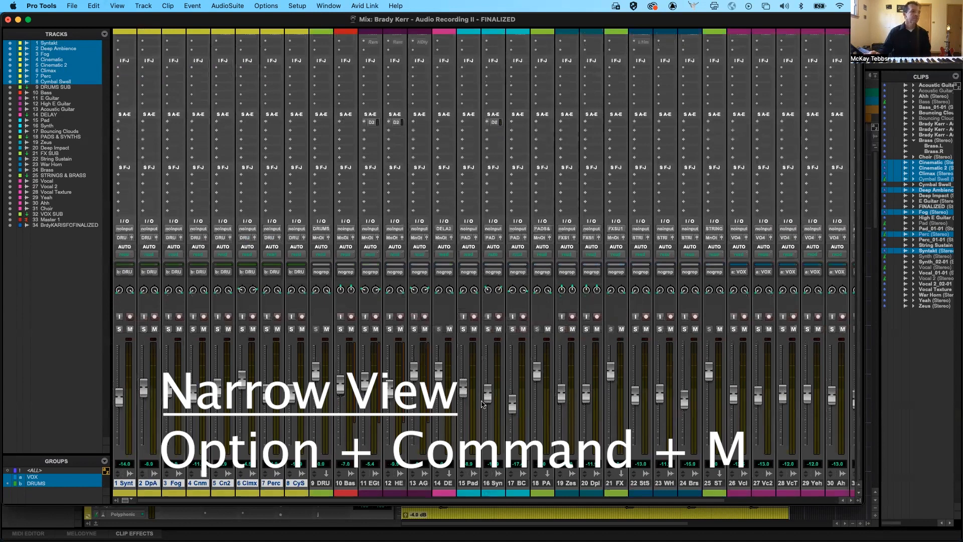
Look across the narrow channel strips and restore the mixer's regular strip width.
scroll(481, 404, right, 5)
scroll(481, 404, left, 5)
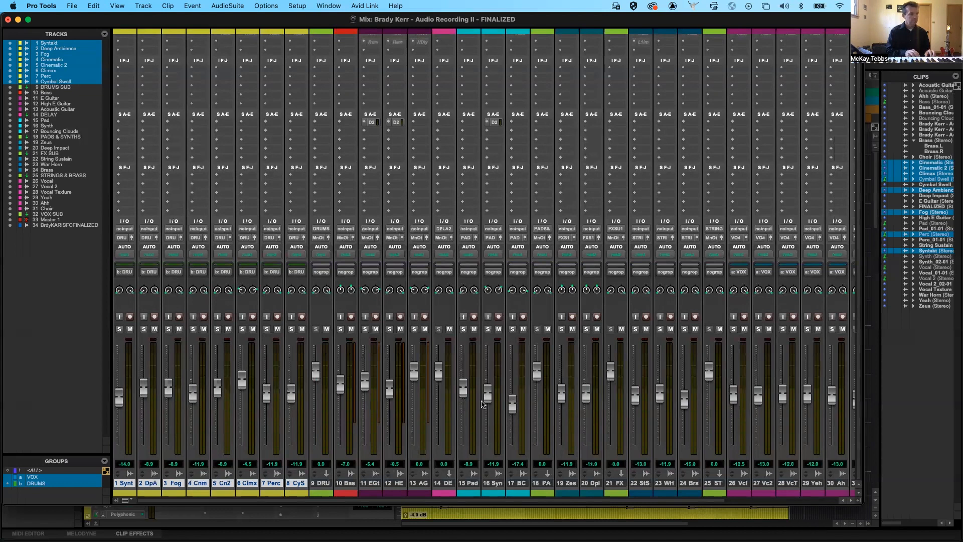
key(alt+super+m)
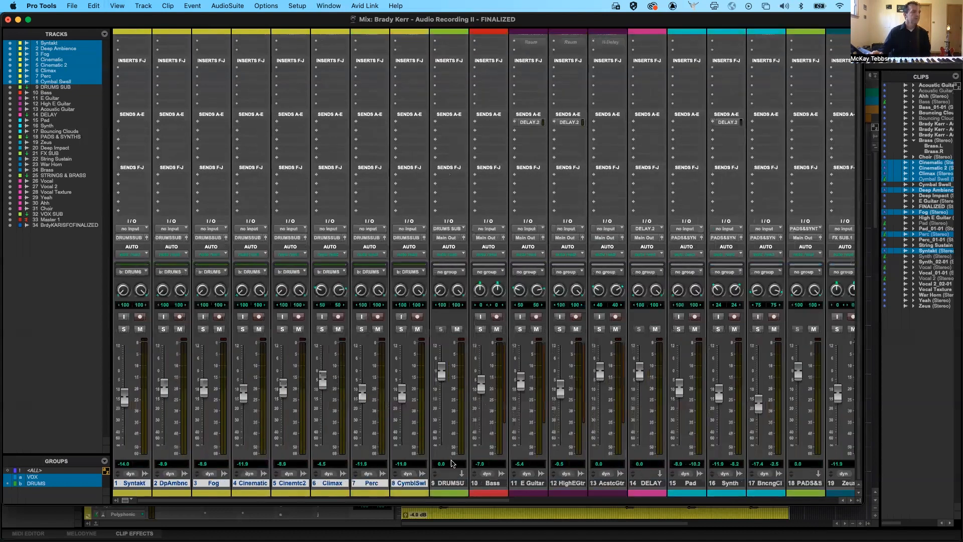
Select only the Cymbal Swell track and open the New Tracks dialog.
click(452, 483)
click(415, 484)
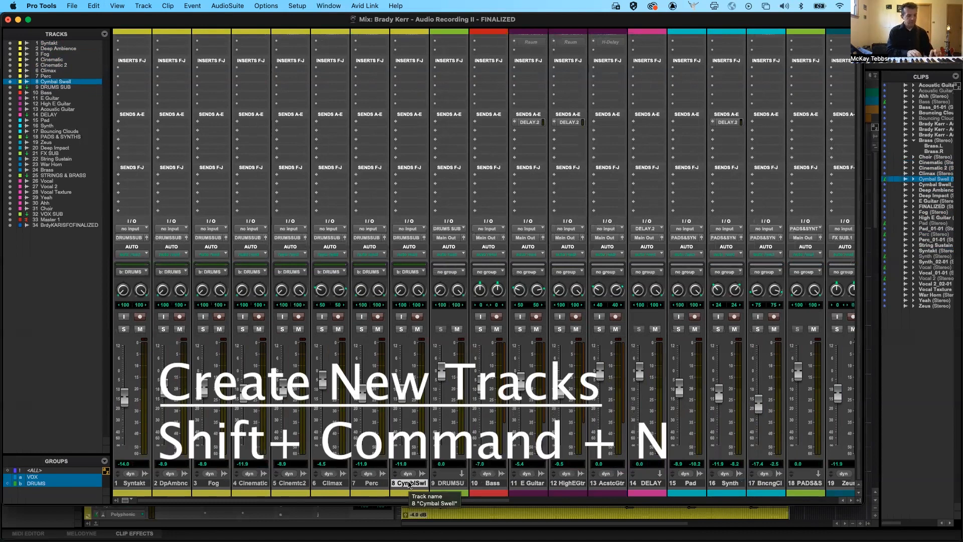
key(shift+super+n)
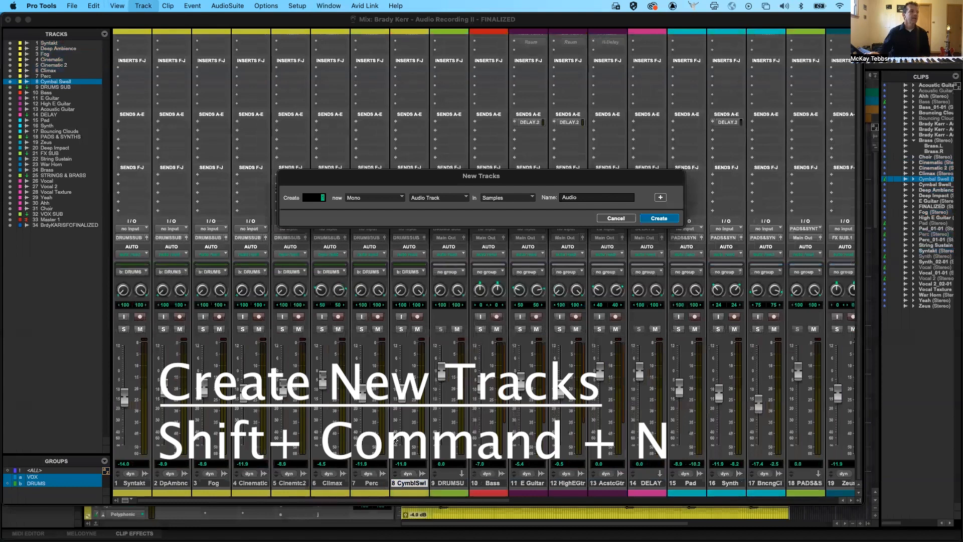
drag(494, 179, 534, 236)
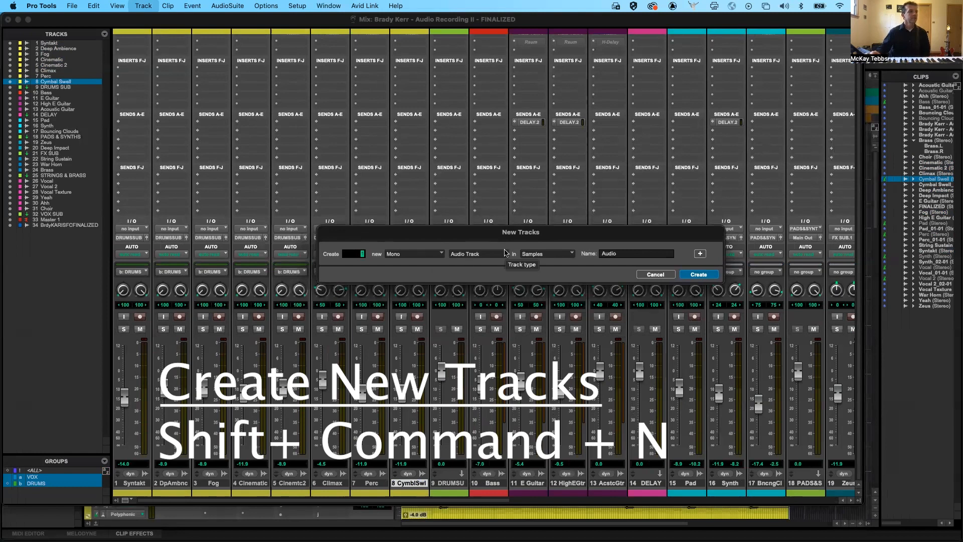
click(479, 255)
click(442, 243)
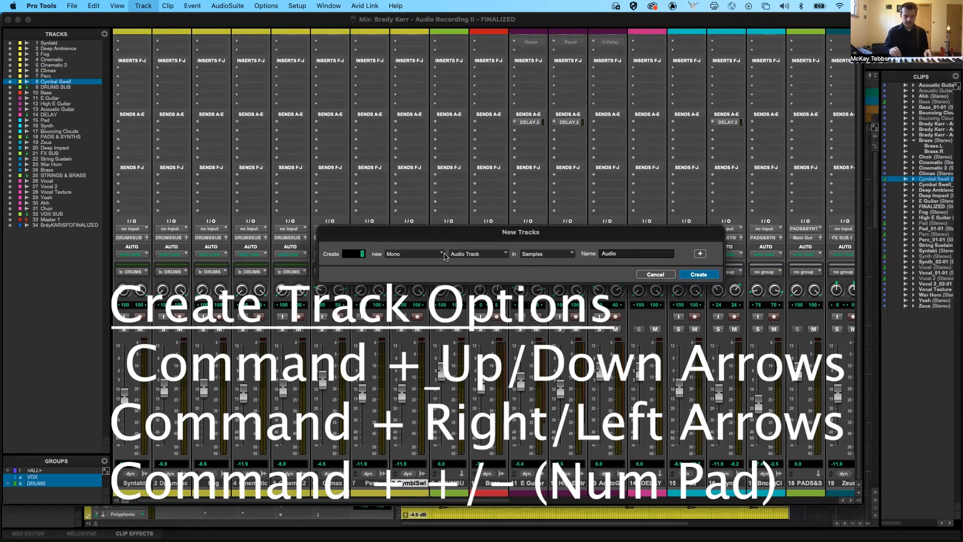
Cycle through the new track's type options and set it to an LCR Audio Track.
key(super+Up)
key(super+Up)
key(super+Down)
key(super+Down)
key(super+Down)
key(super+Down)
key(super+Down)
key(super+Down)
key(super+Up)
key(super+Up)
key(super+Up)
key(super+Up)
key(super+Up)
key(super+Up)
key(super+Left)
key(super+Down)
key(super+Down)
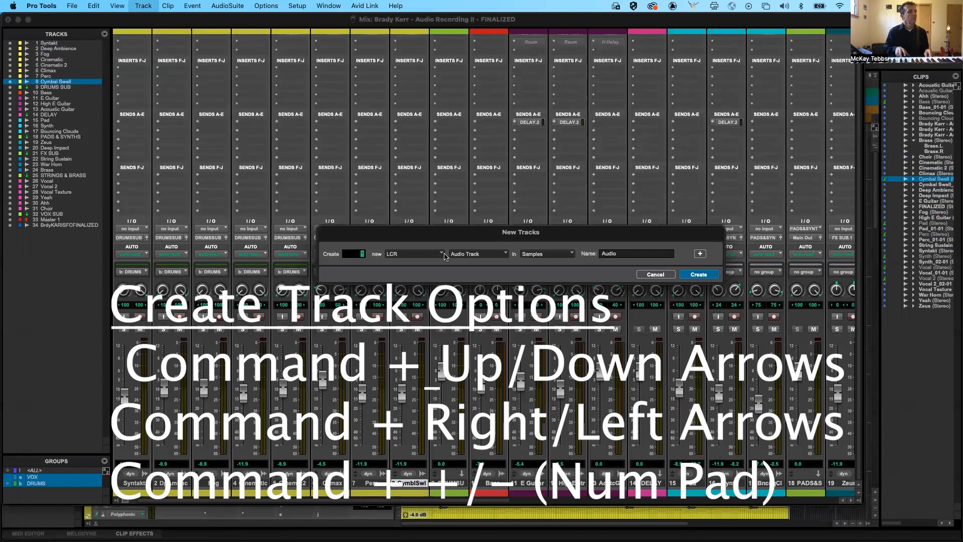
Change the new track's type to Basic Folder and reposition the New Tracks dialog.
key(super+Down)
key(super+Up)
key(super+Up)
key(super+Up)
key(super+Up)
key(super+Up)
key(super+Up)
key(super+Up)
key(super+Down)
key(super+Down)
key(super+Left)
key(super+Left)
key(super+Left)
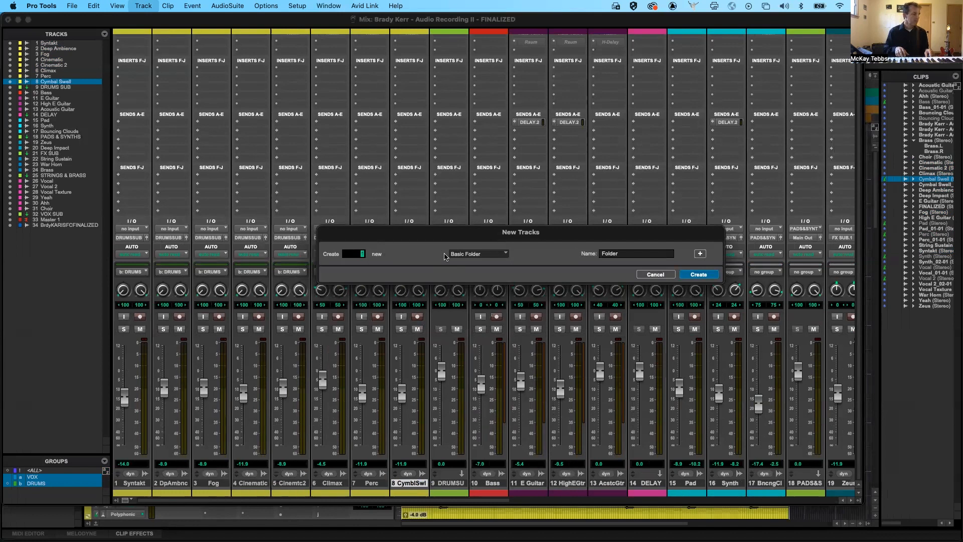
drag(451, 235, 400, 235)
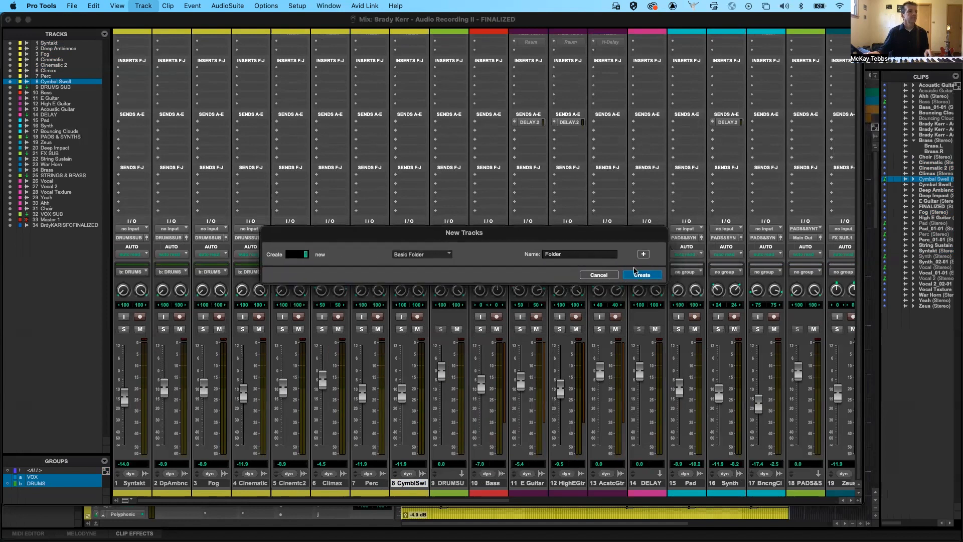
Add and remove track rows below the Basic Folder row, finishing with five mono Audio Track rows.
click(644, 254)
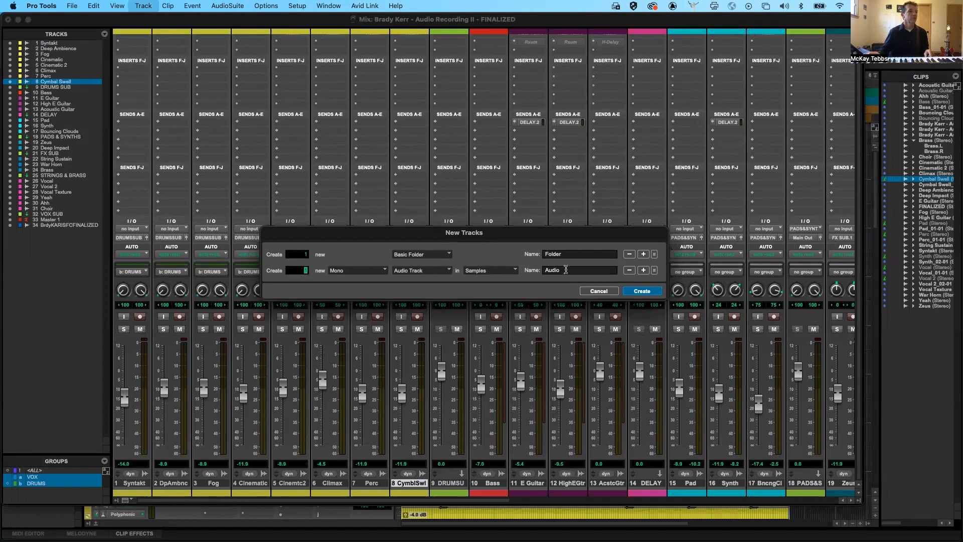
click(630, 271)
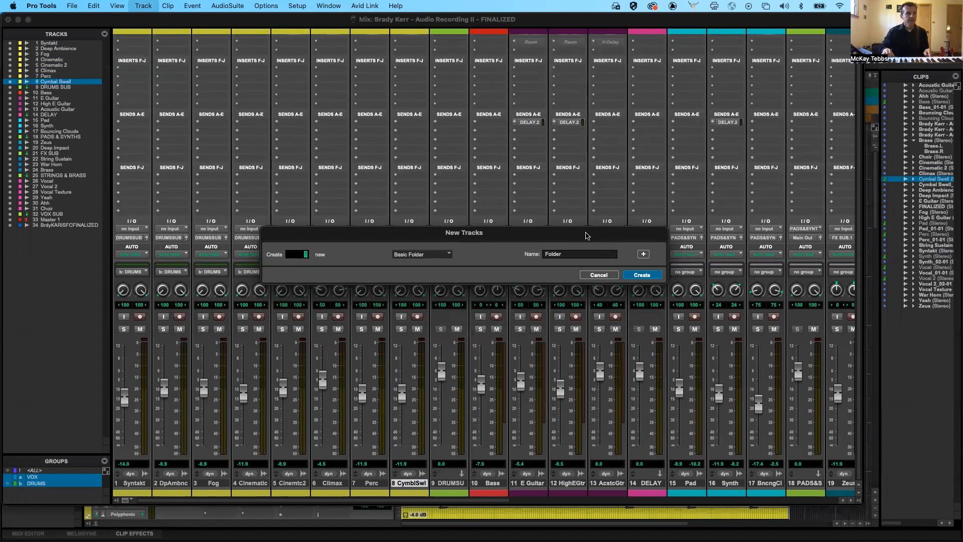
key(super+shift+Down)
key(super+shift+Down)
key(super+shift+Down)
key(super+shift+Down)
key(super+shift+Down)
key(super+shift+Down)
key(super+shift+Down)
key(super+shift+Down)
key(super+shift+Down)
key(super+shift+Up)
key(super+shift+Up)
key(super+shift+Up)
key(super+shift+Up)
key(super+shift+Up)
key(super+shift+Up)
key(super+shift+Down)
key(super+shift+Down)
key(super+shift+Down)
key(super+shift+Up)
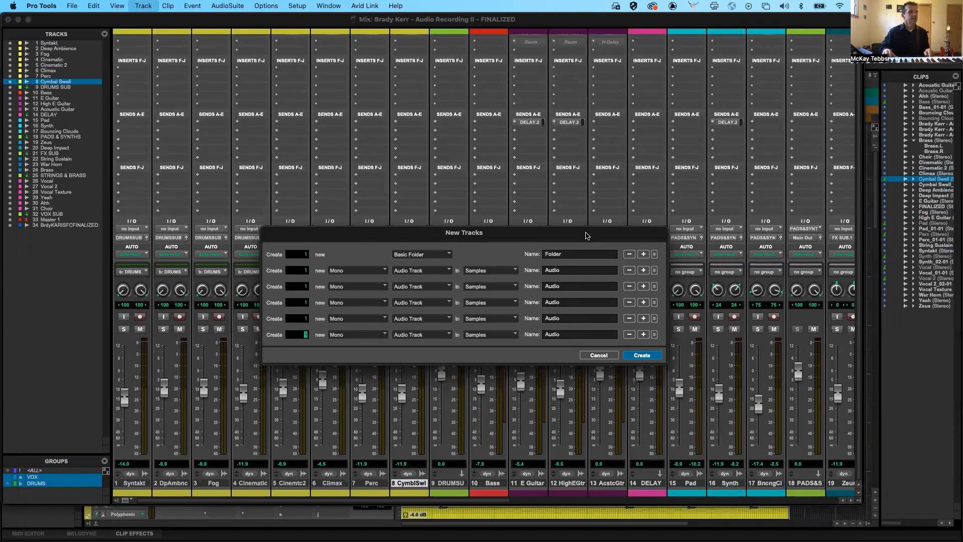
Add and remove further track rows, leaving a single mono Audio Track row below the Basic Folder row.
key(super+shift+Up)
key(super+shift+Up)
key(super+shift+Up)
key(super+shift+Up)
key(super+shift+Up)
key(super+shift+Down)
key(super+shift+Down)
key(super+shift+Down)
key(super+shift+Down)
key(super+shift+Down)
key(super+shift+Down)
key(super+shift+Down)
key(super+shift+Up)
key(super+shift+Up)
key(super+shift+Up)
key(super+shift+Up)
key(super+shift+Up)
key(super+shift+Up)
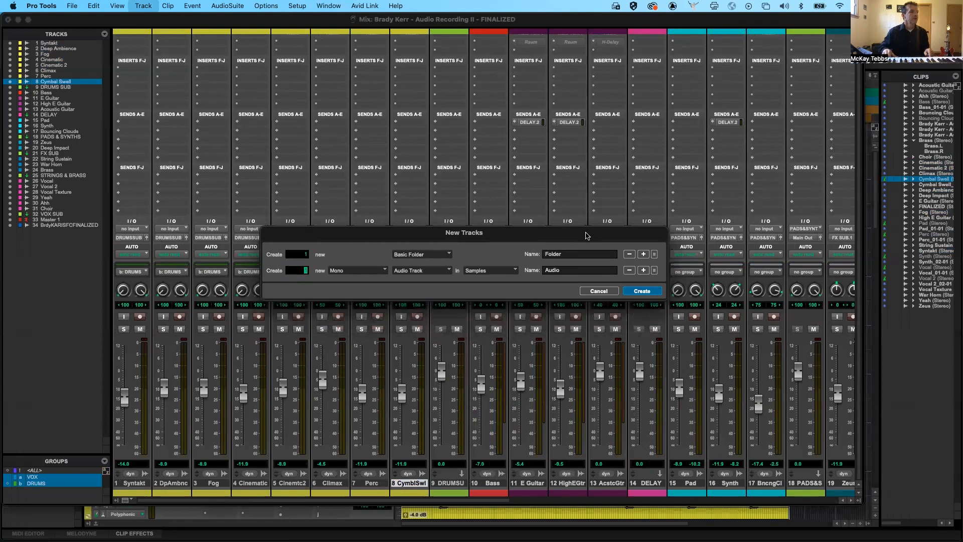
Change the second new-track row to a stereo Routing Folder.
key(super+Up)
key(super+Down)
key(super+Down)
key(super+Up)
key(super+Up)
key(super+Up)
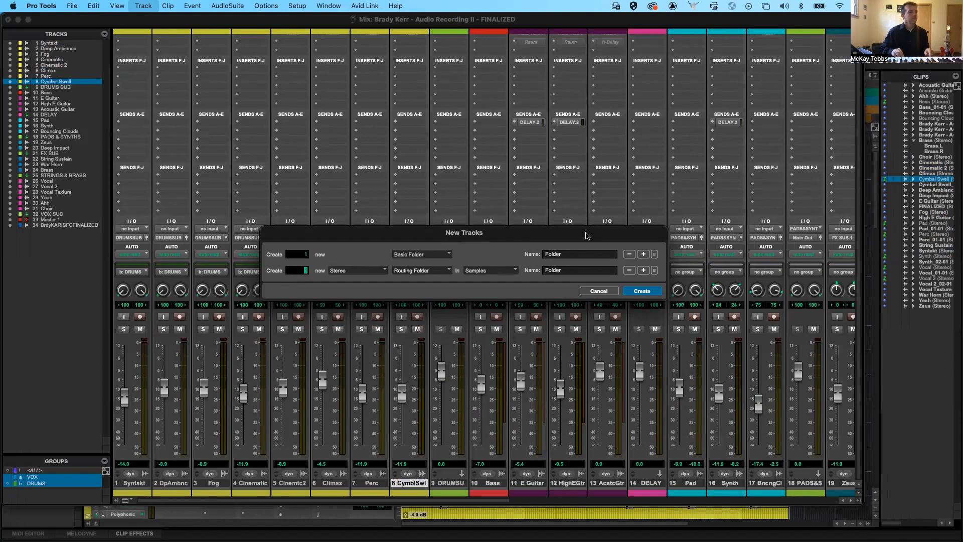
Add a third new-track row and set it to a mono Aux Input.
key(super+shift+Down)
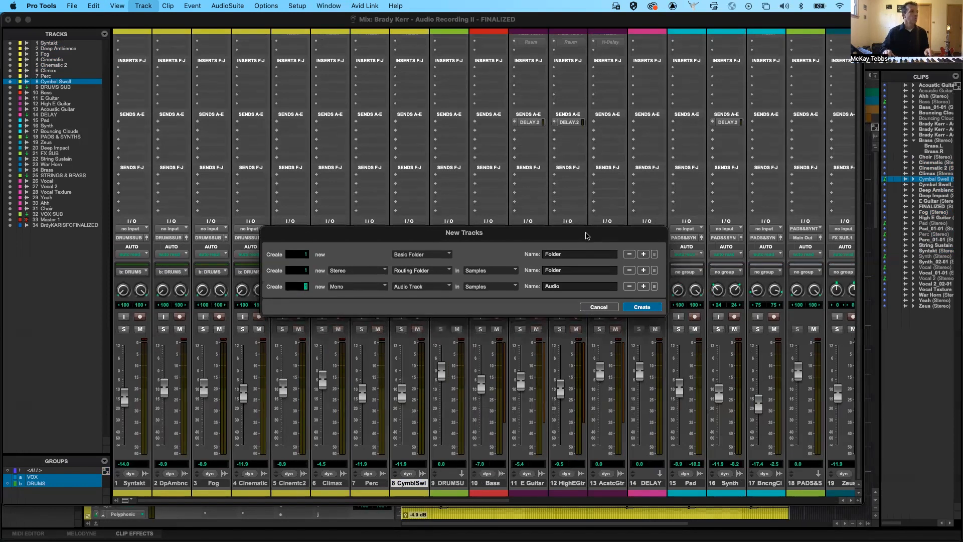
key(super+Down)
key(super+Down)
key(super+Down)
key(super+Down)
key(super+Down)
key(super+Down)
key(super+Down)
key(super+Down)
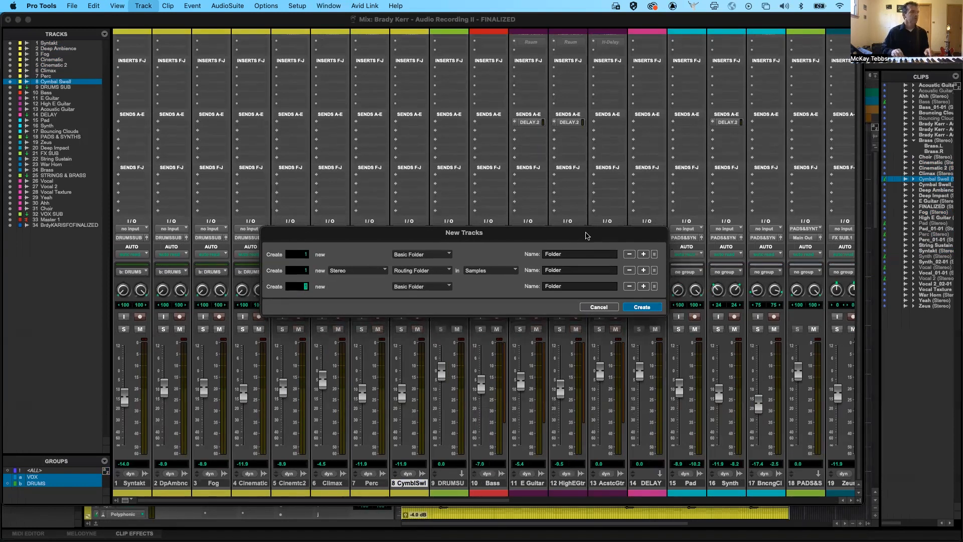
key(super+Down)
key(super+Down)
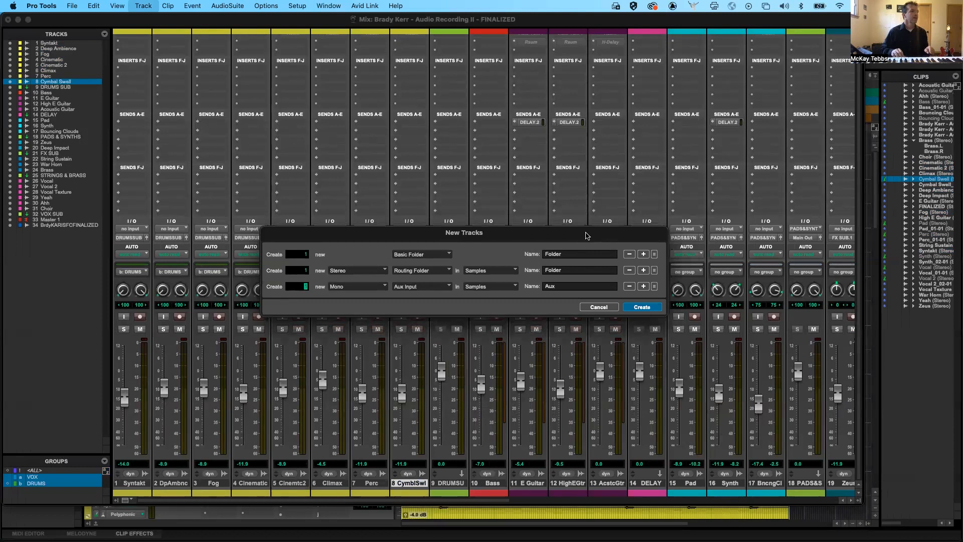
Set the Aux Input row to stereo and create all three new tracks.
key(super+Right)
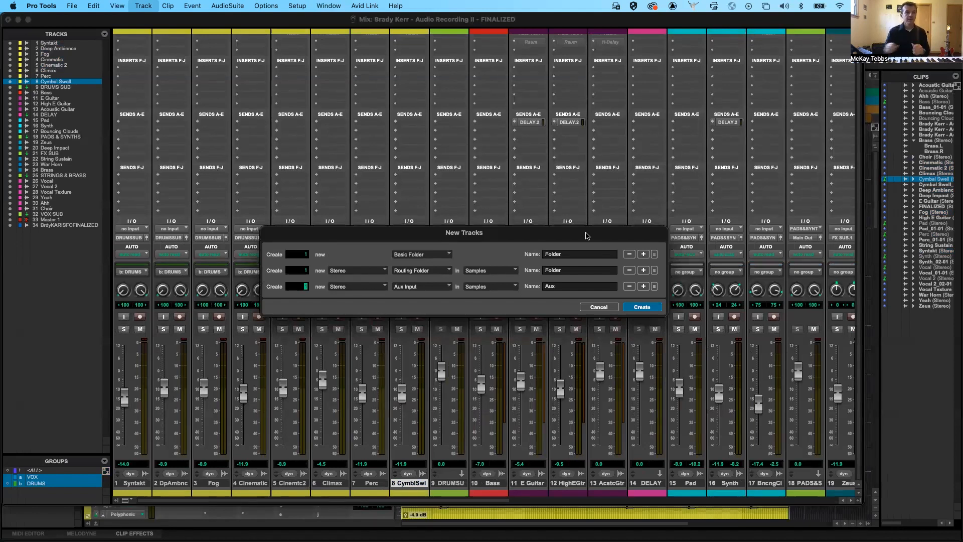
click(642, 307)
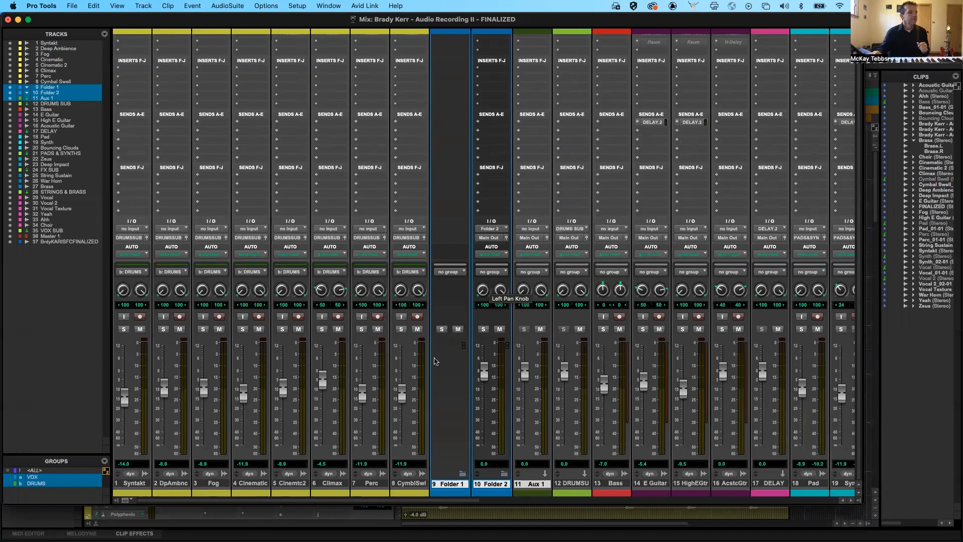
Select the tracks from Syntakt through Cymbal Swell and move them into Folder 1.
click(409, 484)
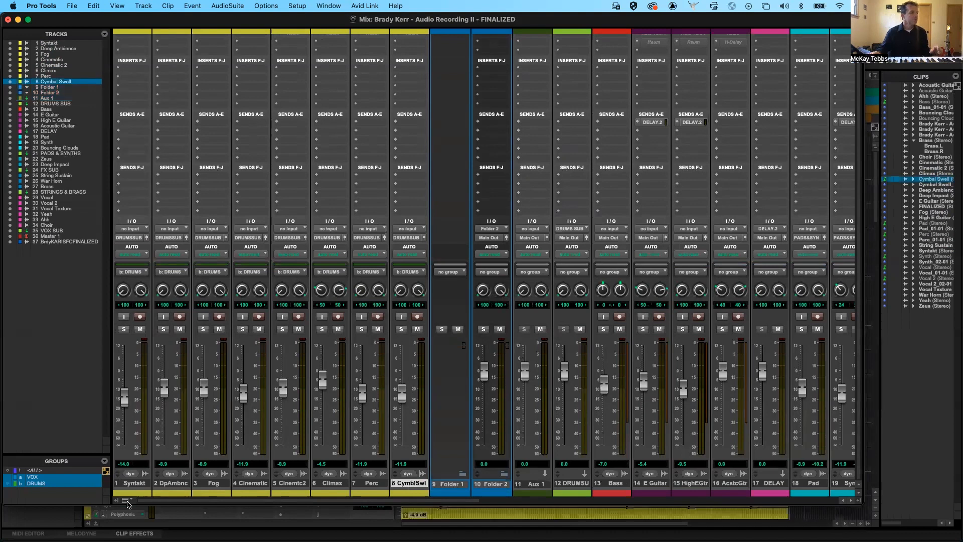
shift+click(131, 483)
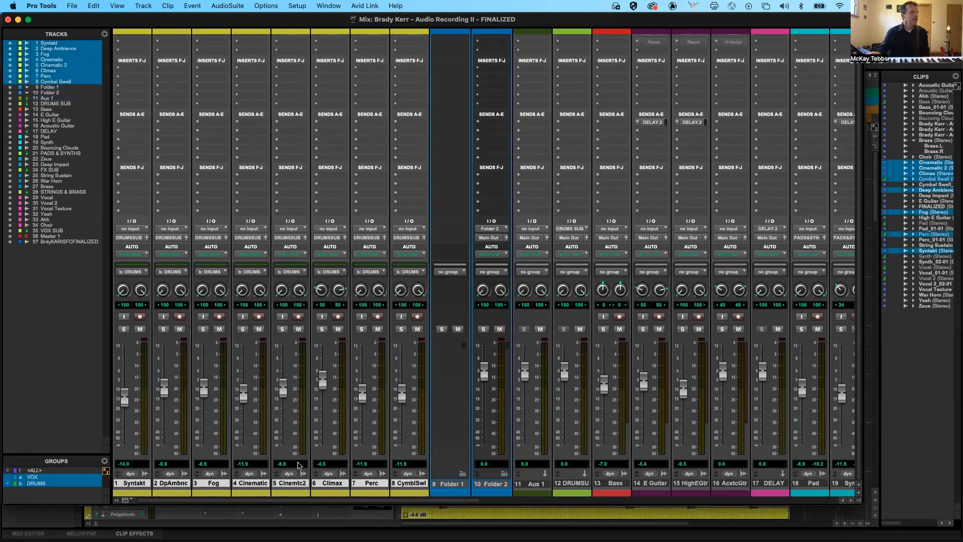
drag(329, 483, 441, 400)
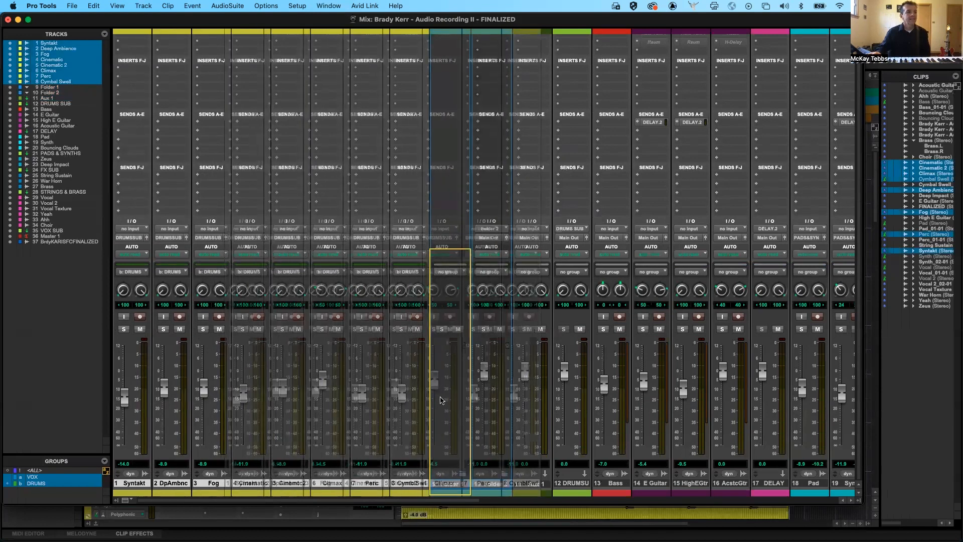
drag(441, 400, 441, 400)
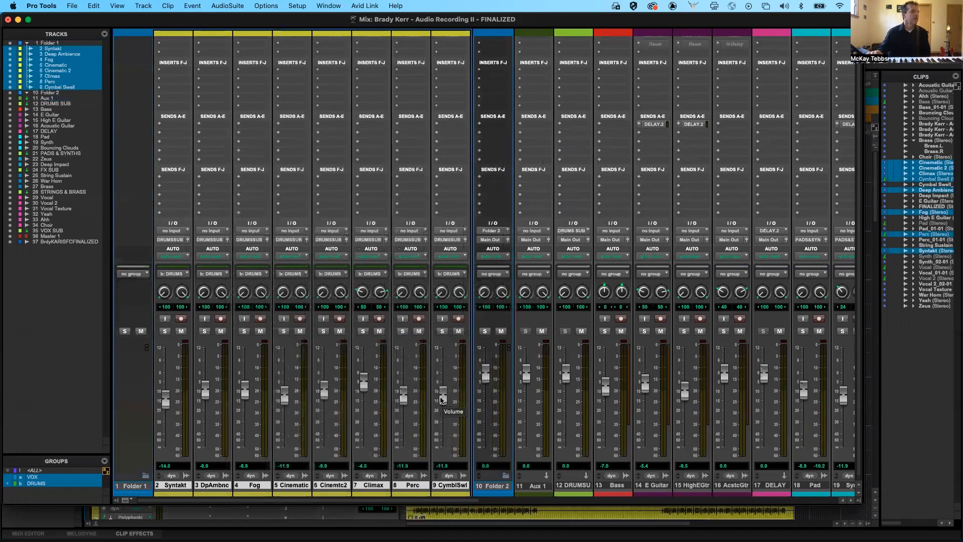
Collapse and expand Folder 1 several times in the Mix window, leaving it expanded.
click(146, 475)
click(145, 477)
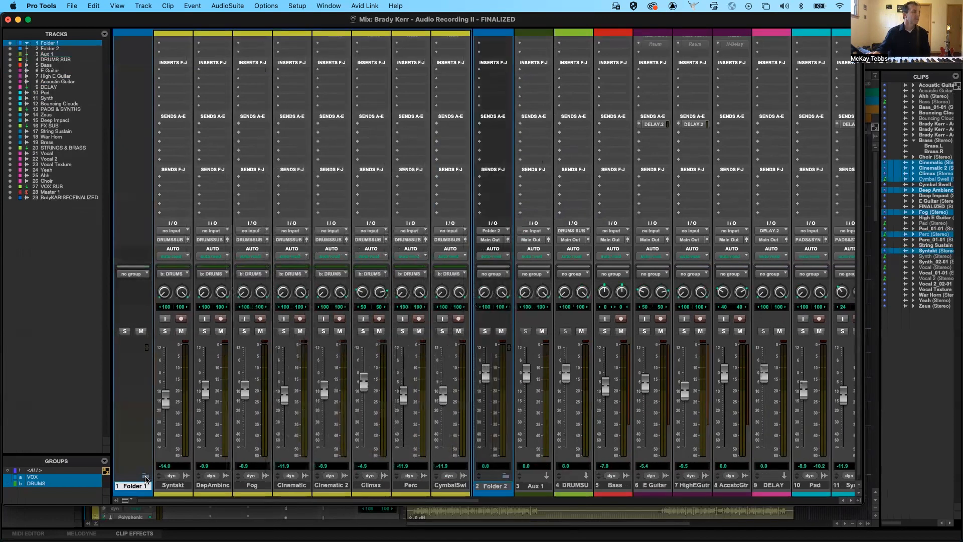
click(145, 476)
click(145, 477)
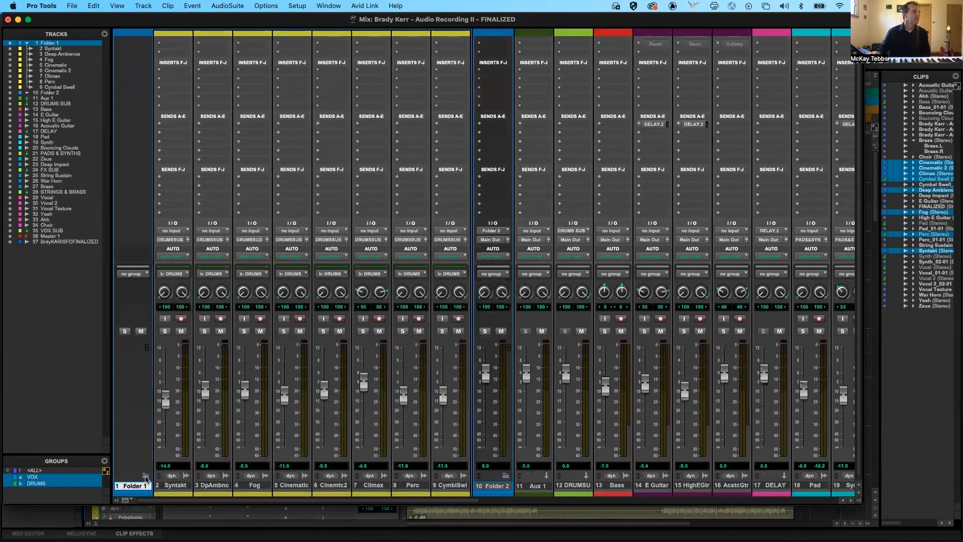
click(146, 476)
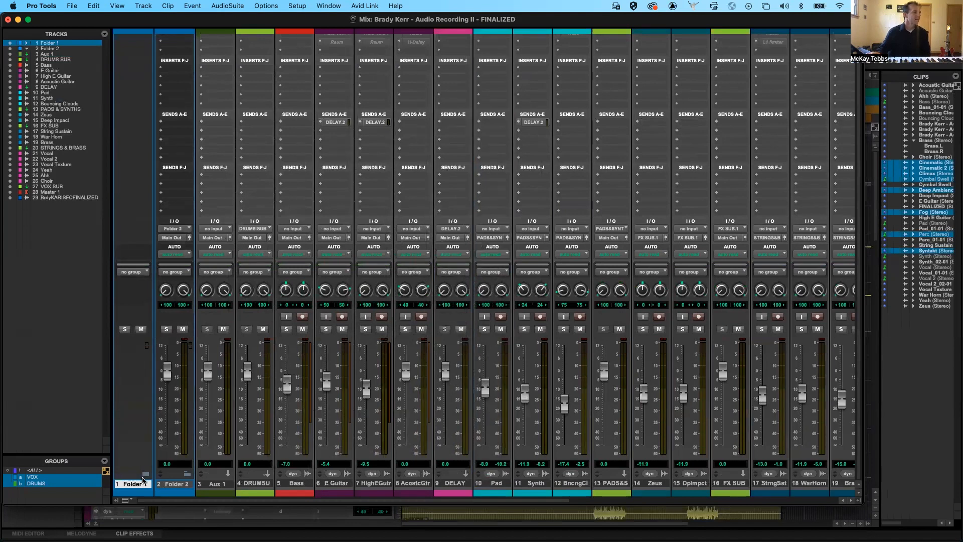
click(145, 474)
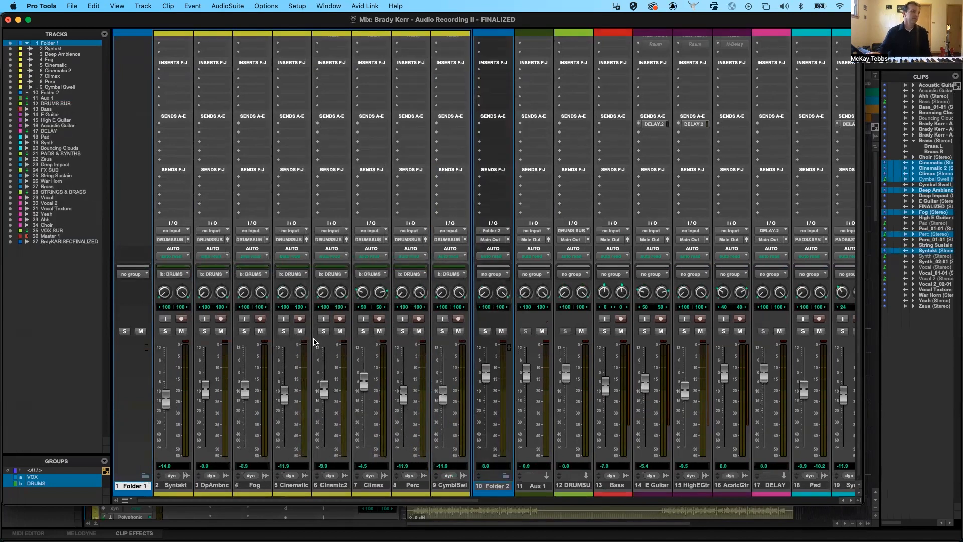
Switch to the Edit window and collapse and expand Folder 1 repeatedly, leaving it expanded.
key(super+equal)
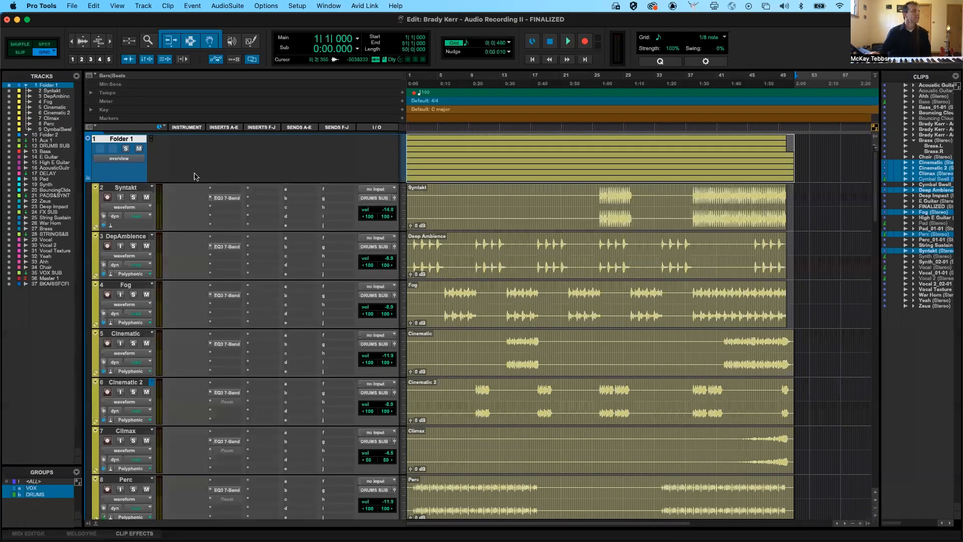
click(89, 179)
click(89, 179)
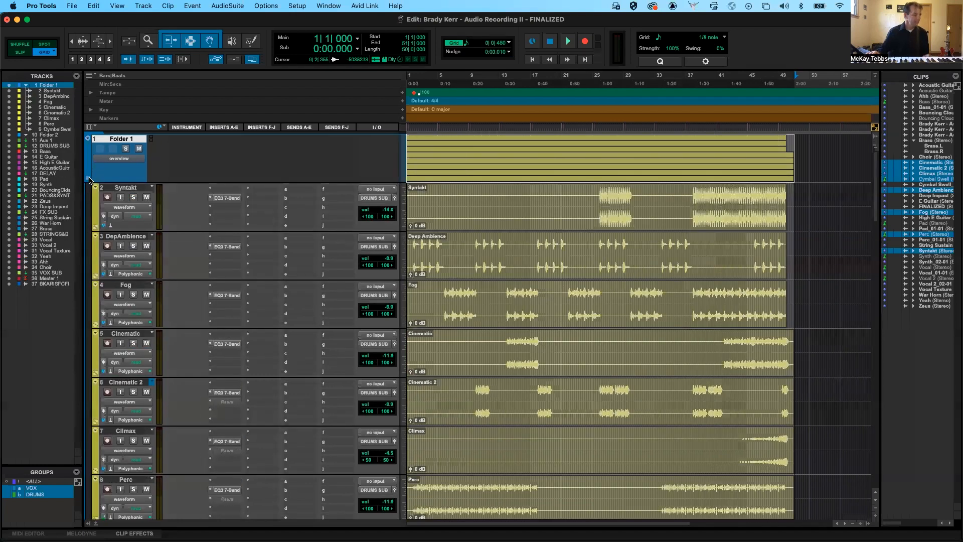
click(88, 179)
click(88, 180)
click(88, 180)
click(88, 180)
click(88, 179)
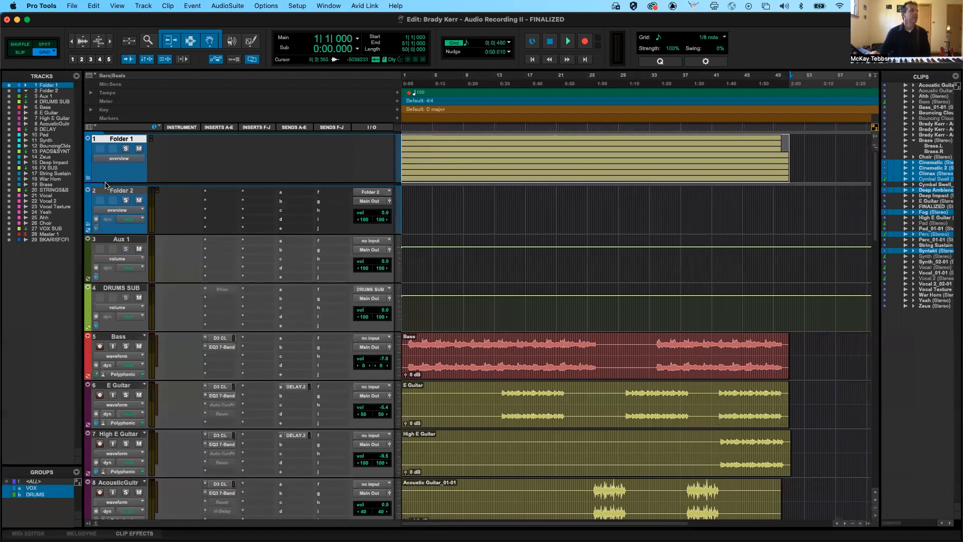
click(88, 178)
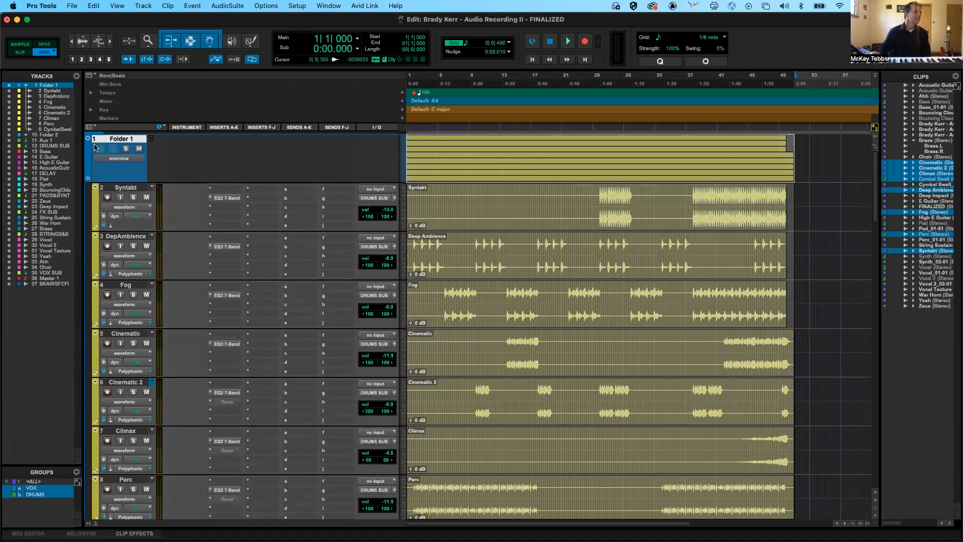
Look over the tracks inside Folder 1 in the Edit window, and collapse the folder.
scroll(89, 222, down, 10)
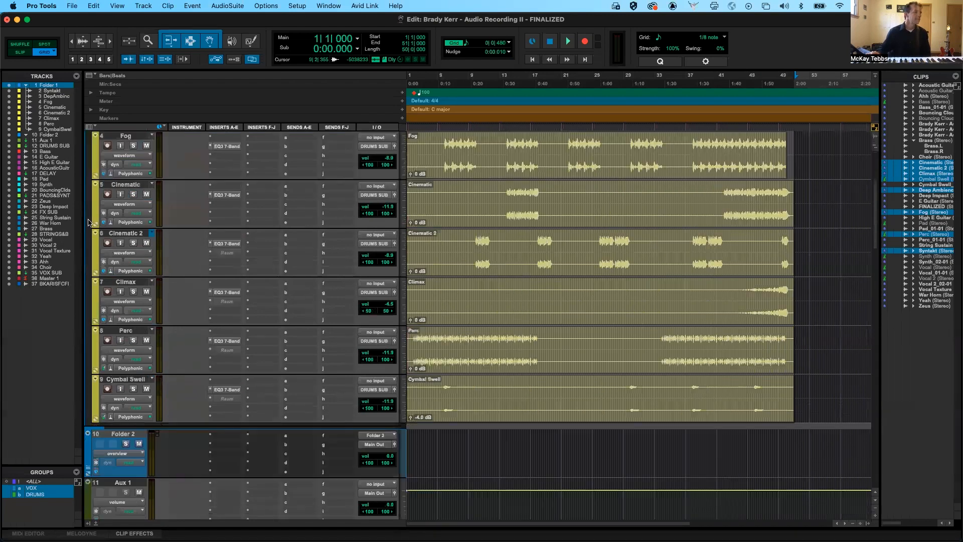
scroll(88, 223, up, 10)
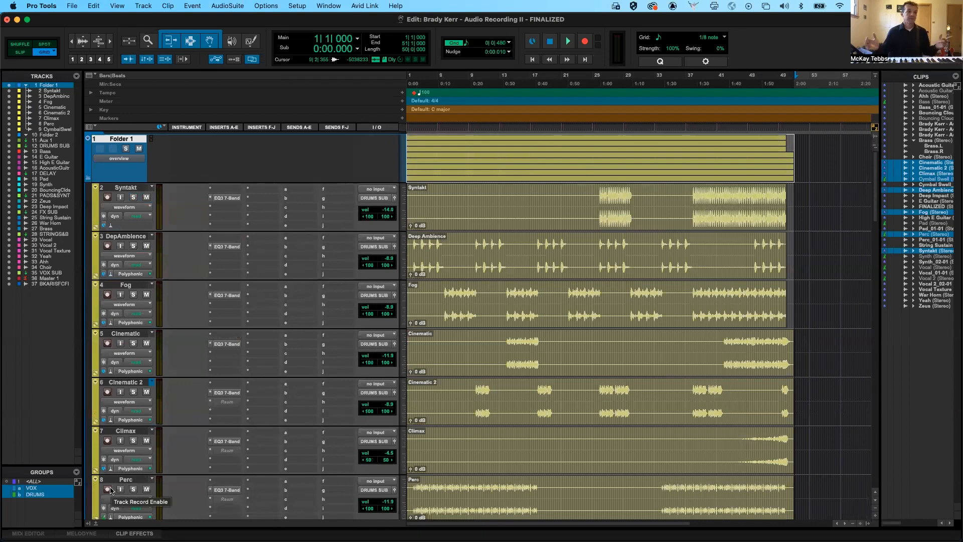
click(88, 178)
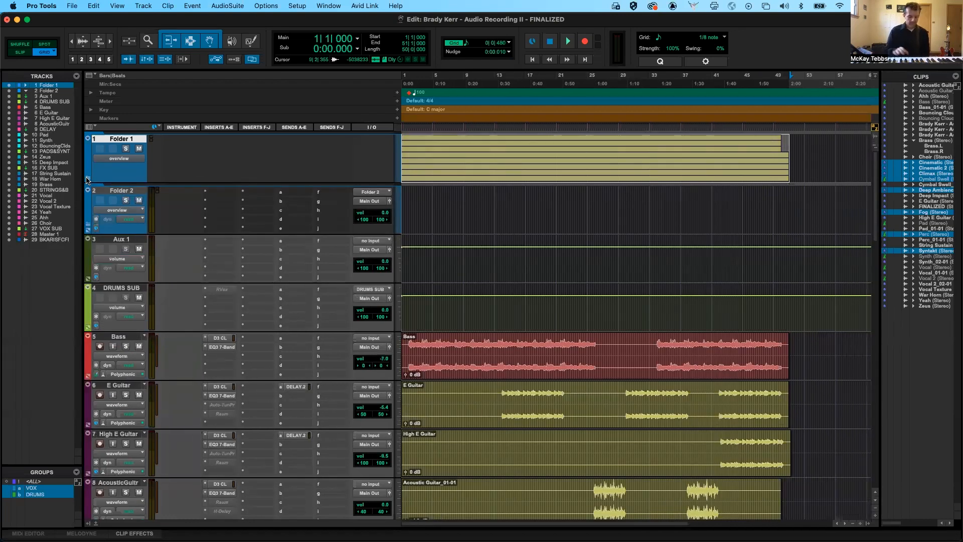
Return to the Mix window and select the Aux 1 track.
key(super+equal)
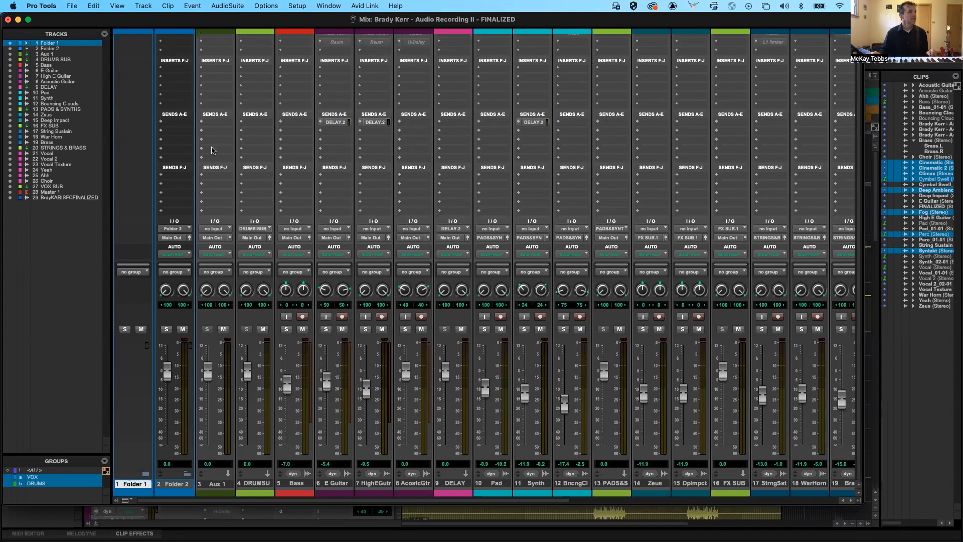
click(214, 33)
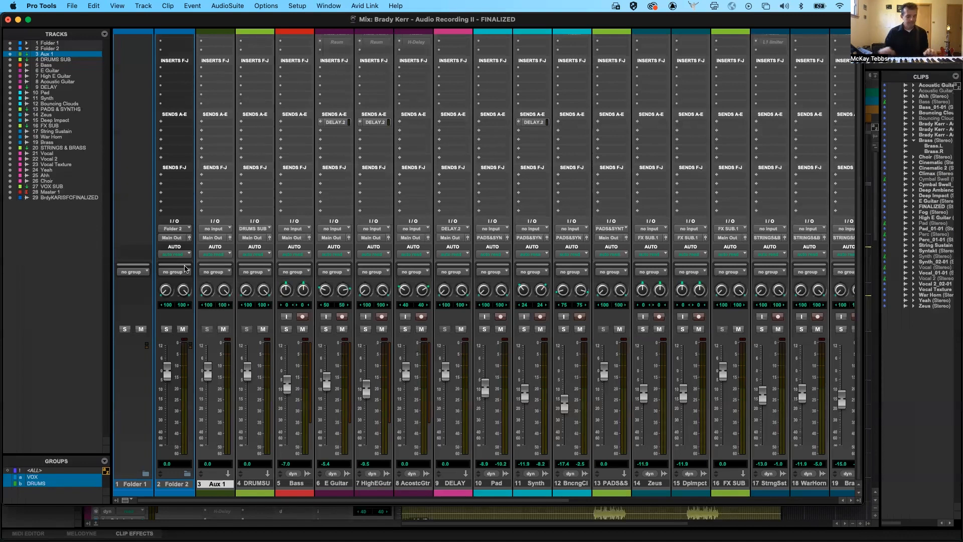
Review the coloured tracks in the Edit window and turn off its Track Color view.
key(super+equal)
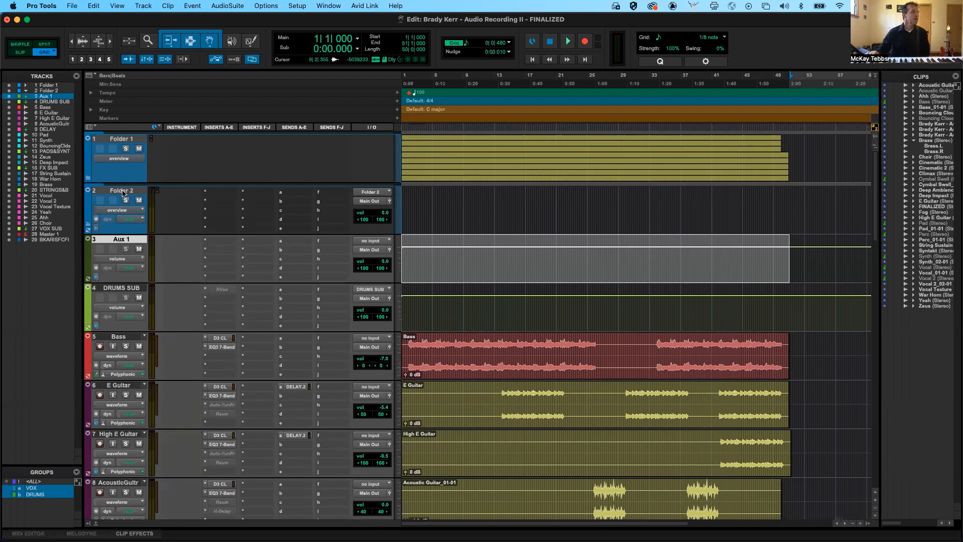
scroll(123, 193, down, 10)
scroll(123, 193, down, 15)
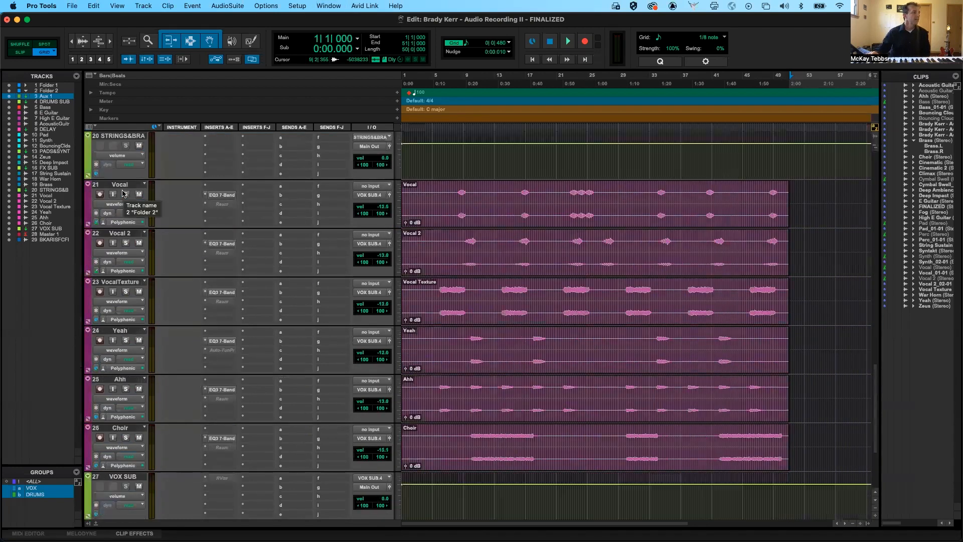
scroll(123, 193, up, 8)
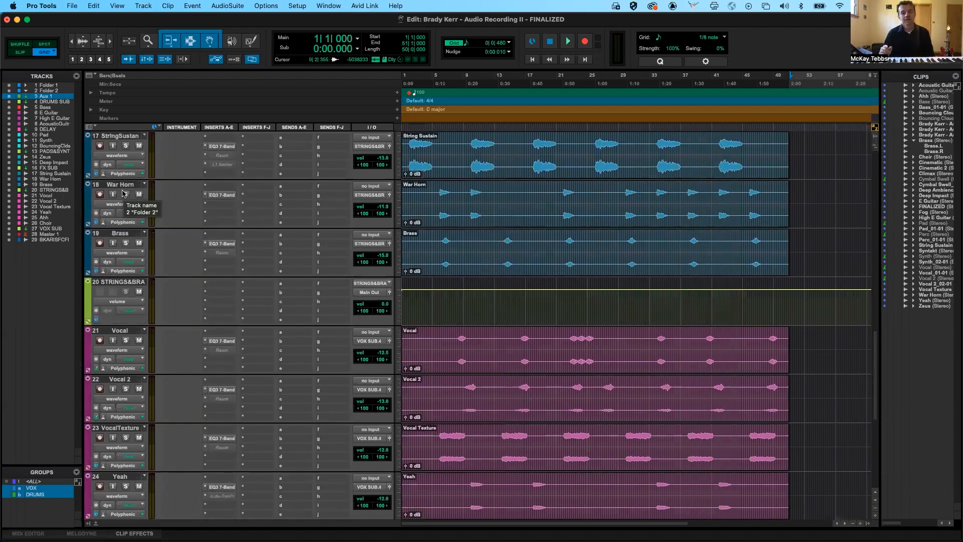
scroll(122, 193, up, 15)
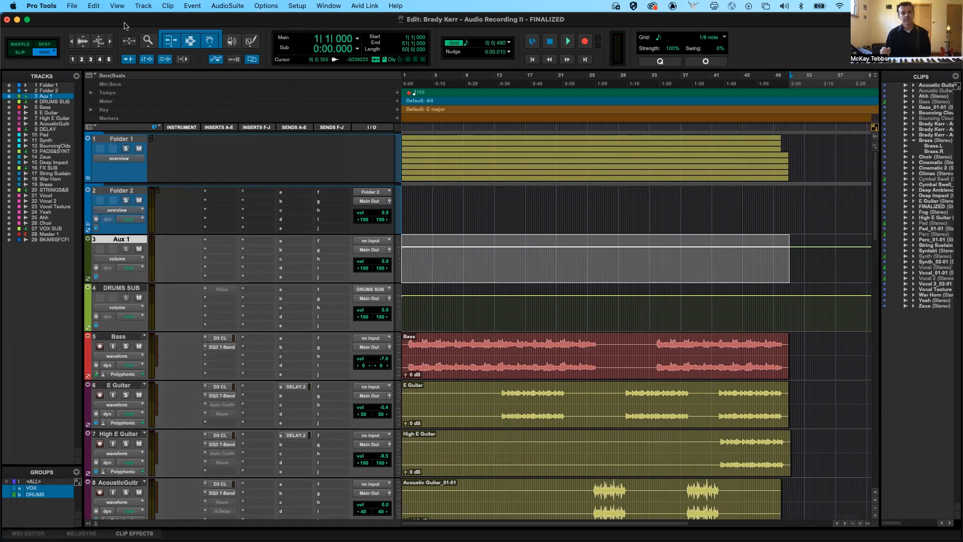
click(118, 7)
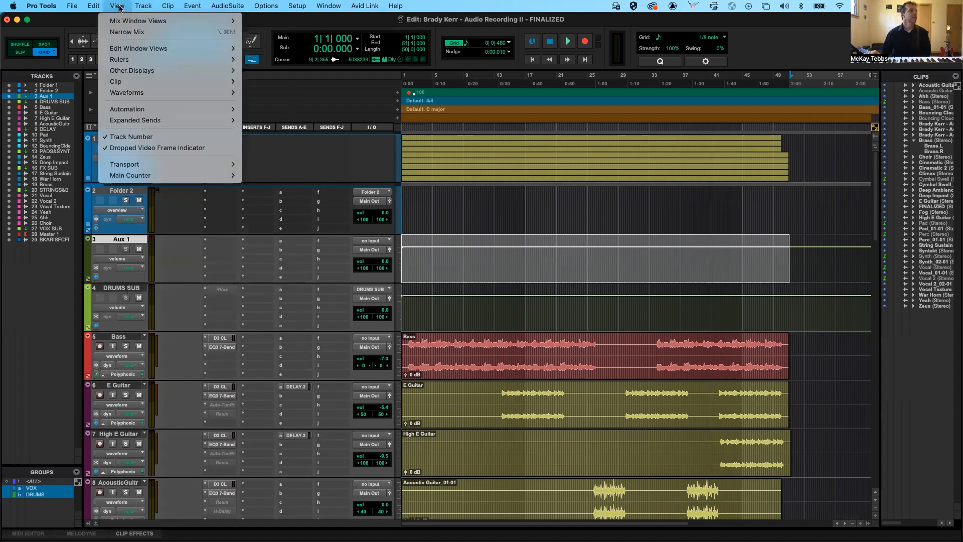
mouse_move(135, 46)
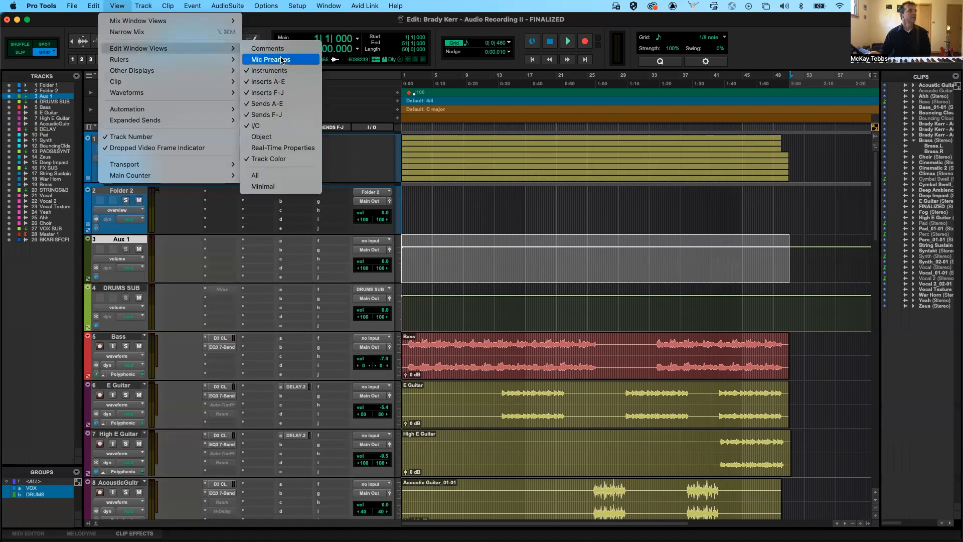
click(268, 160)
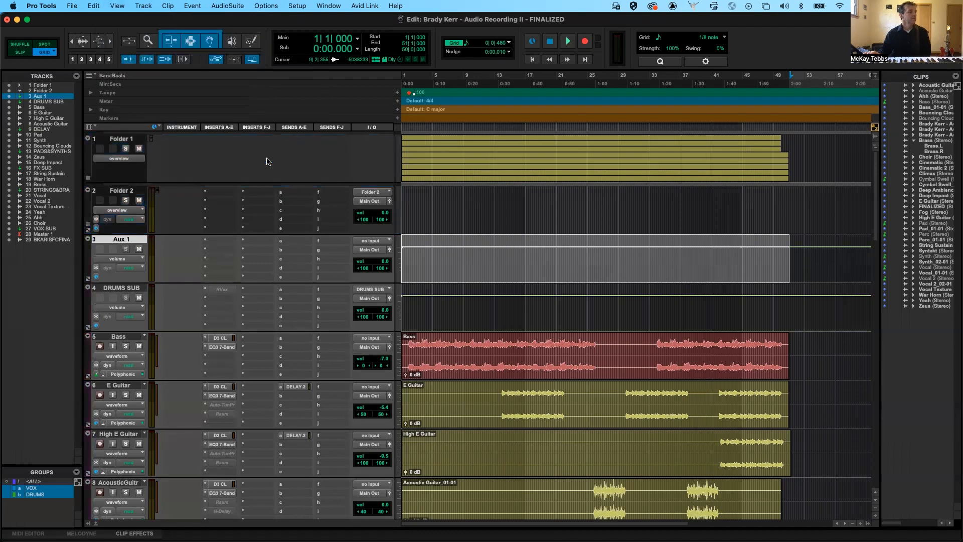
Check the uncoloured tracks in the Edit window, and turn off Track Color in the Mix window as well.
scroll(134, 279, down, 20)
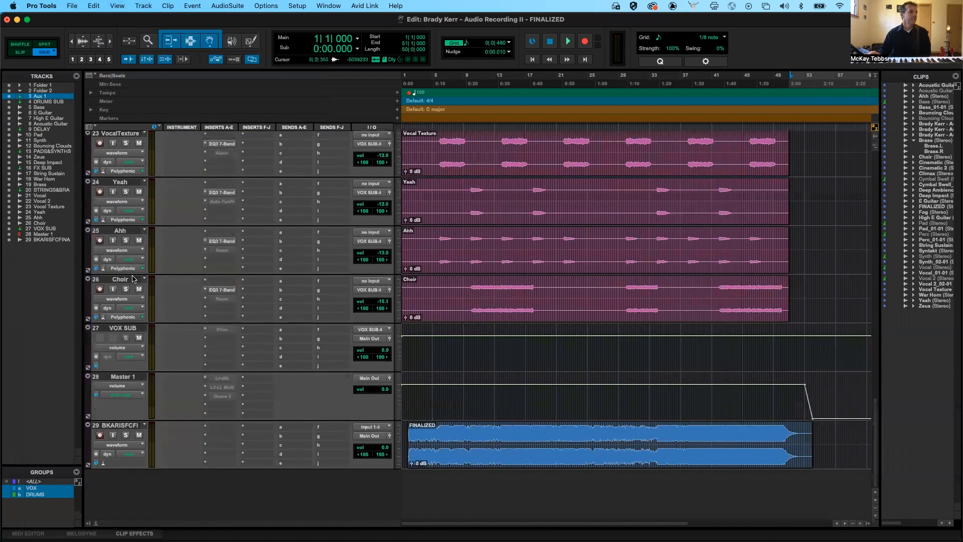
scroll(134, 280, up, 15)
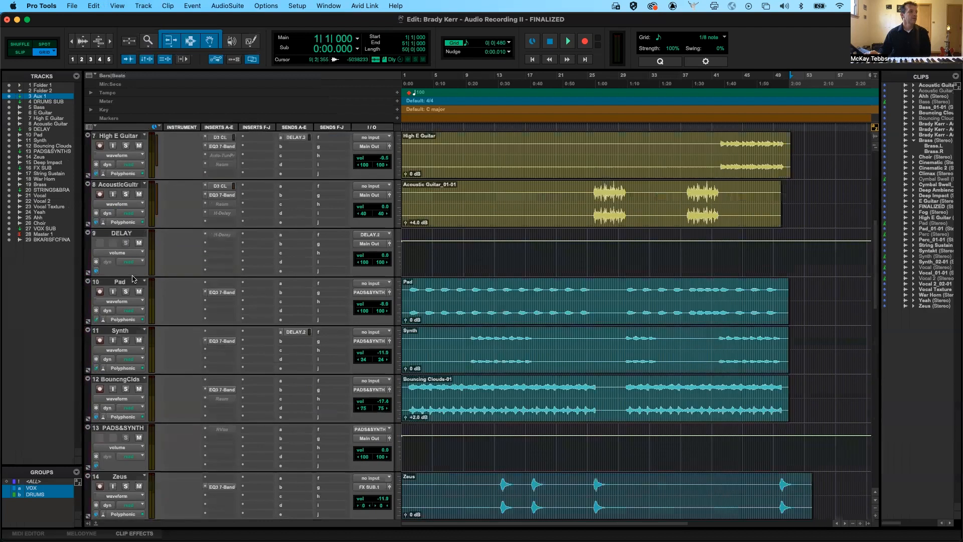
scroll(134, 279, up, 6)
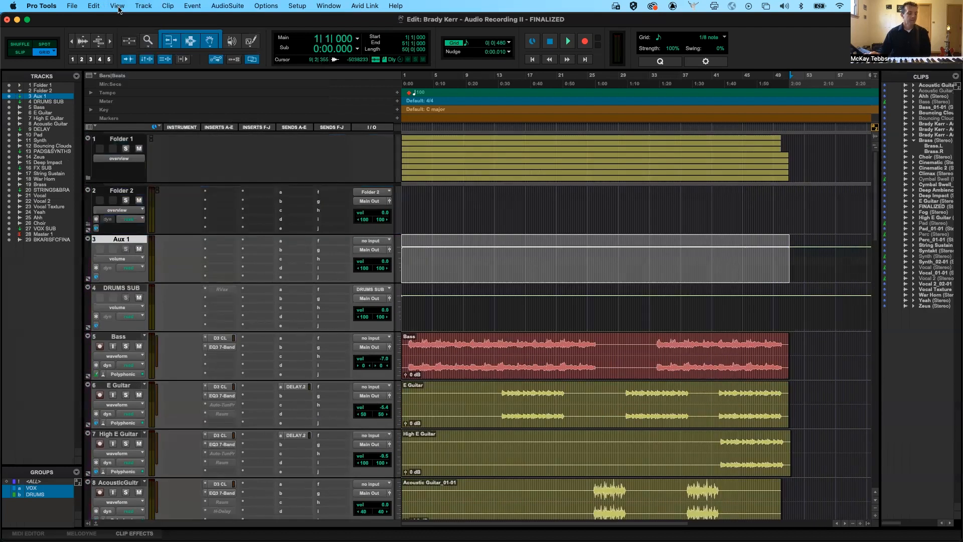
key(super+equal)
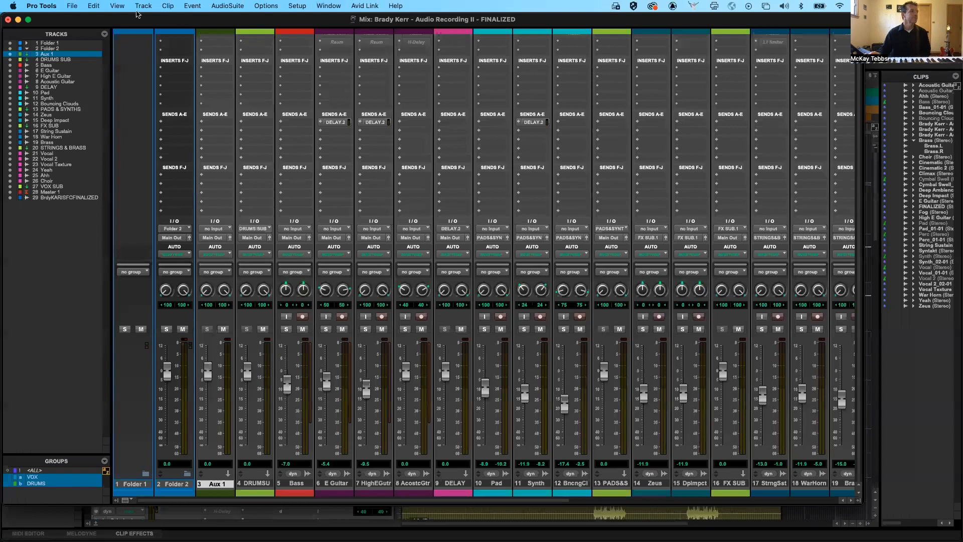
click(117, 6)
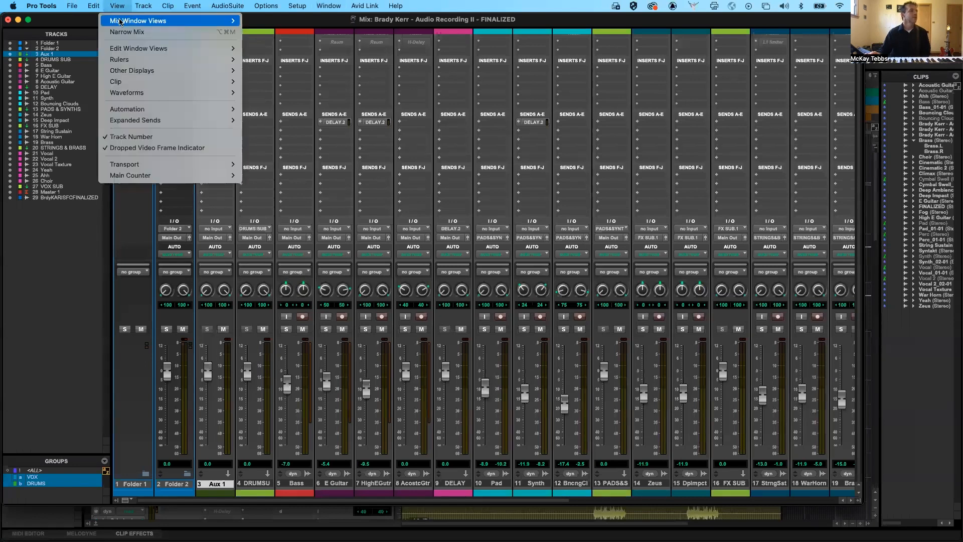
mouse_move(125, 21)
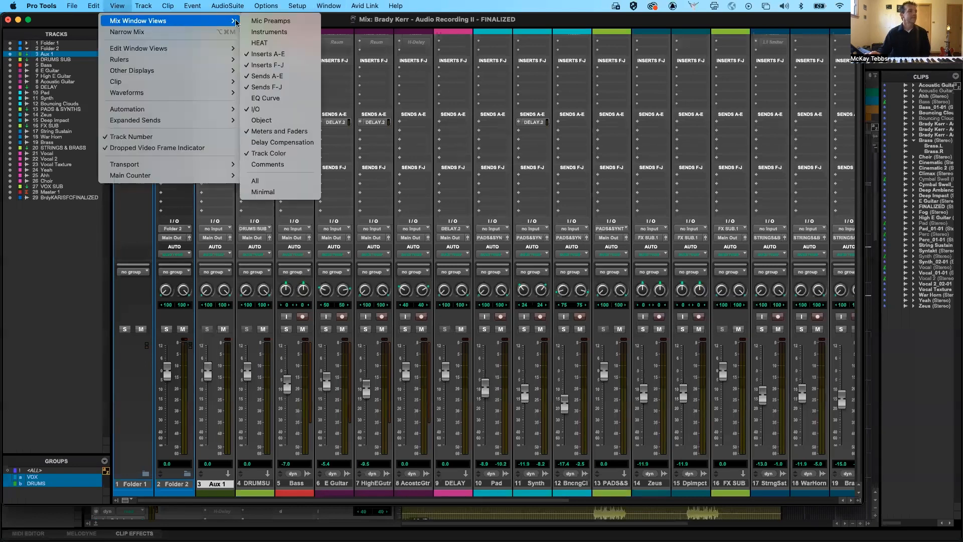
click(270, 153)
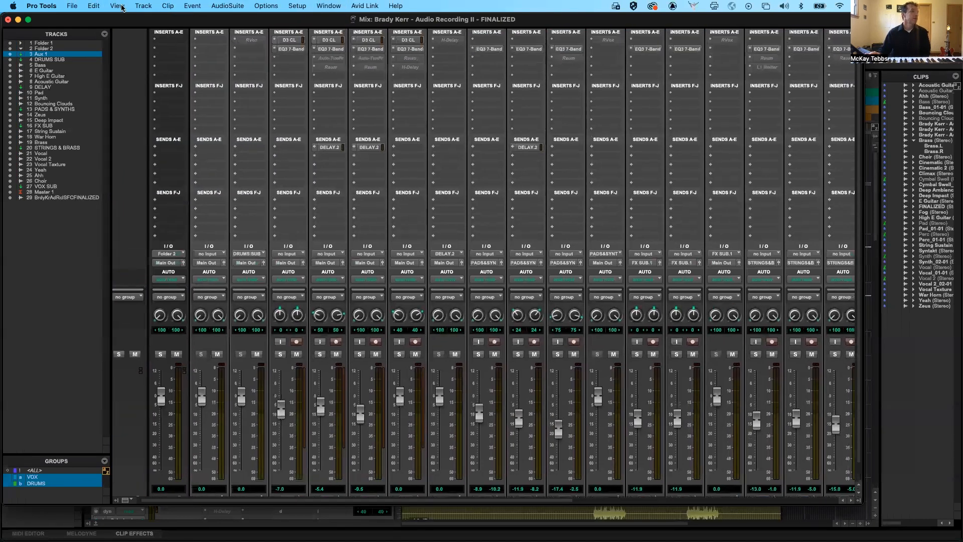
Turn Track Color back on in the Mix window and in the Edit window.
click(121, 6)
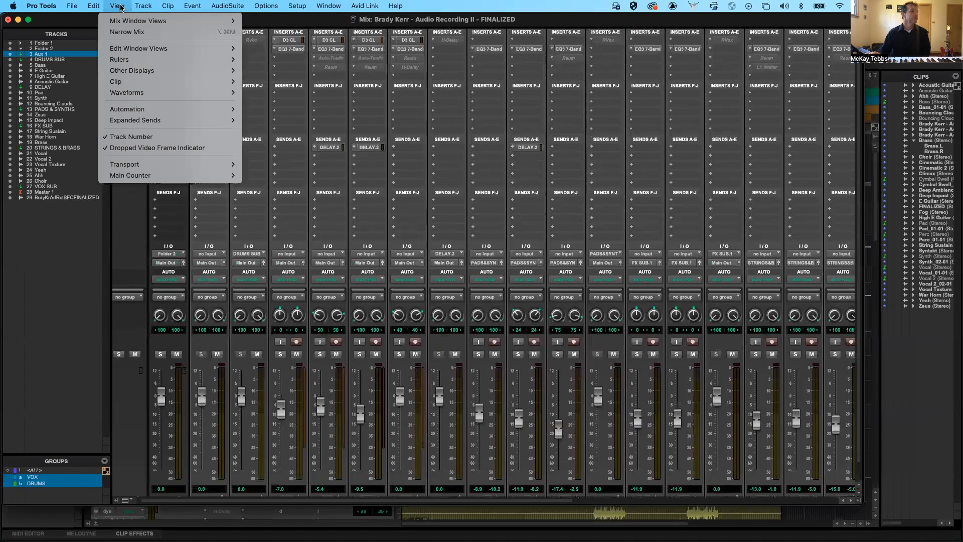
mouse_move(123, 21)
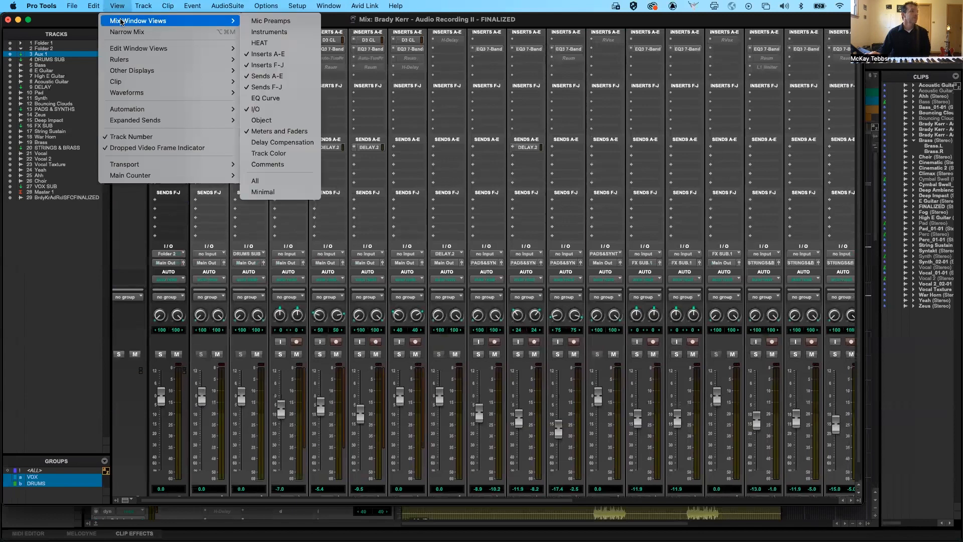
click(269, 153)
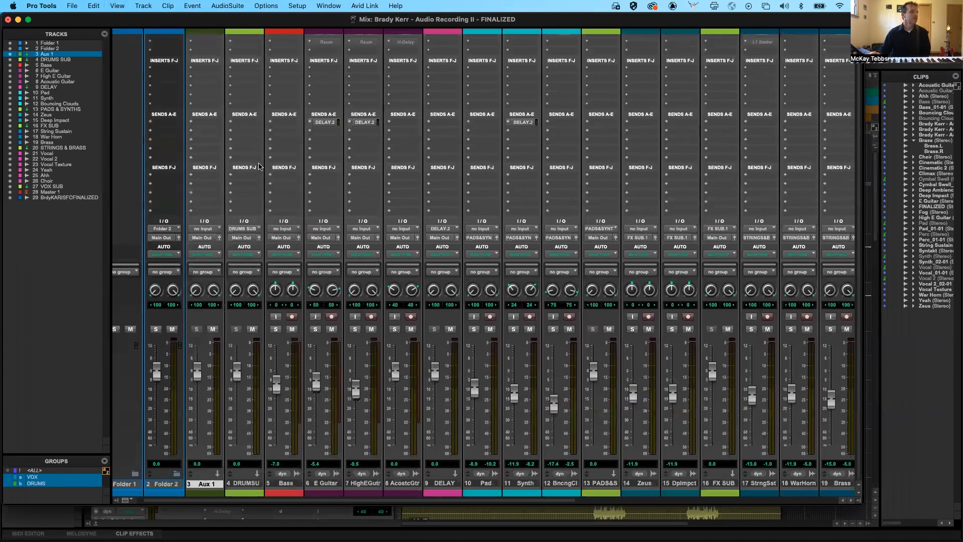
key(super+equal)
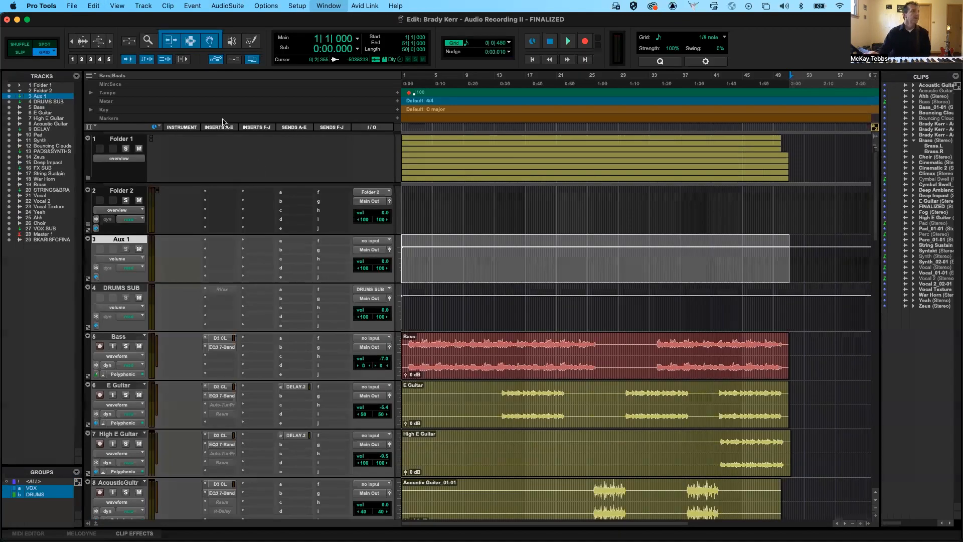
click(117, 7)
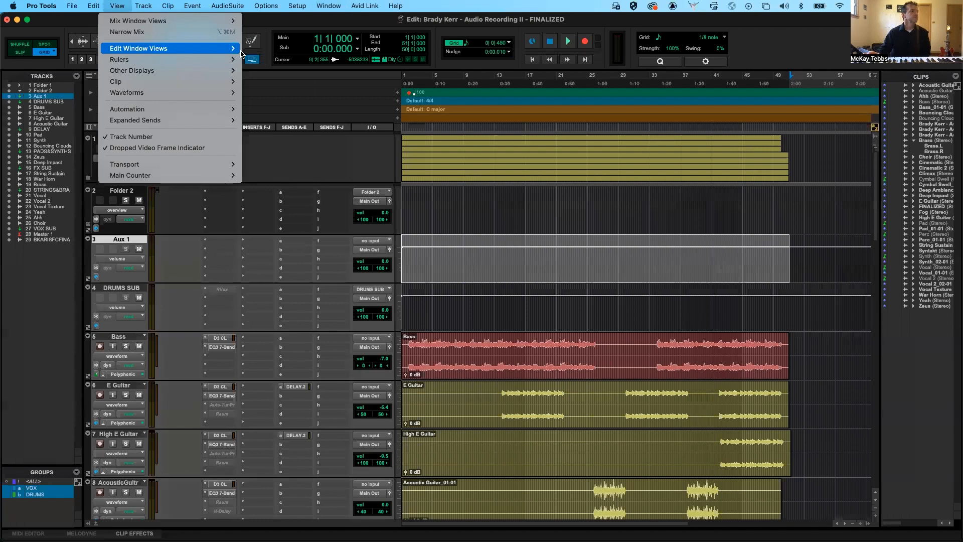
mouse_move(235, 49)
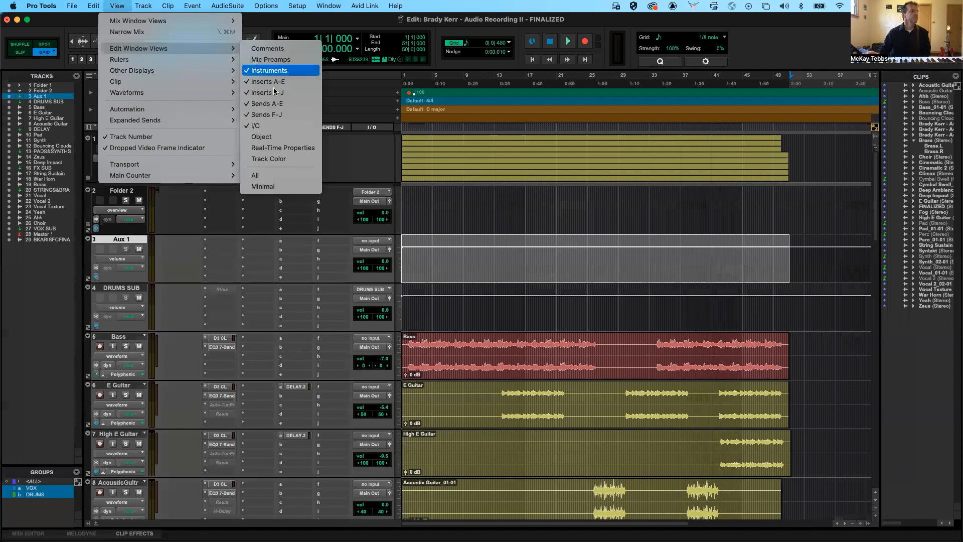
click(274, 159)
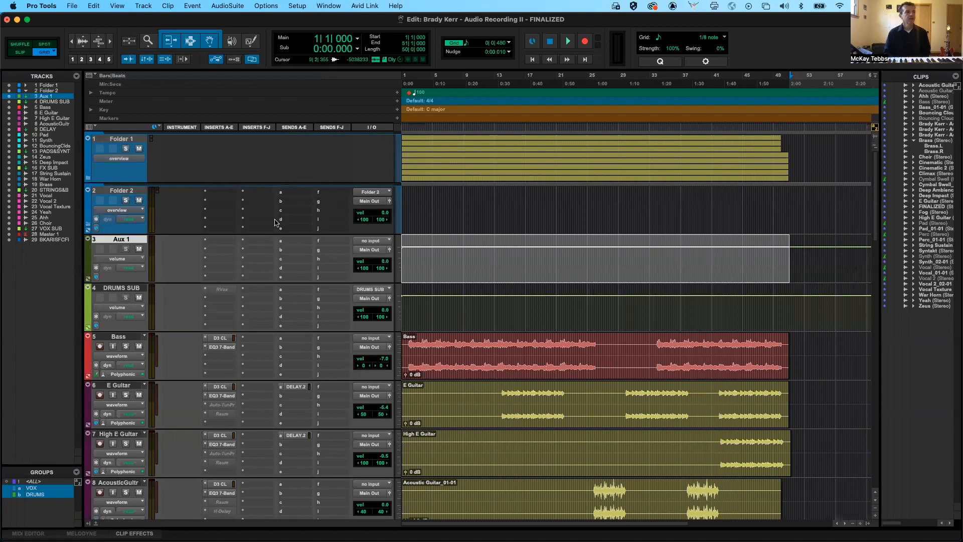
Open the Color Palette and move it closer to the track headers in the Edit window.
click(329, 6)
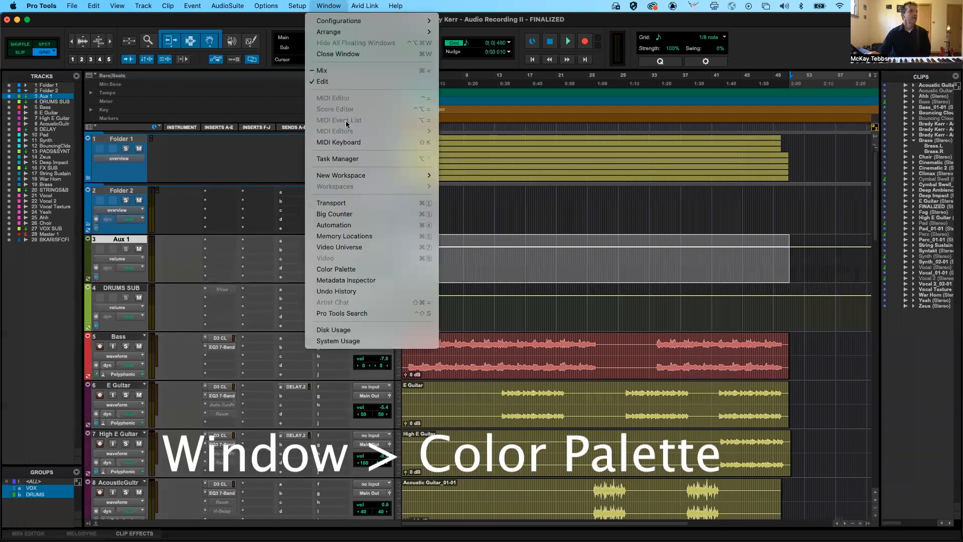
click(361, 270)
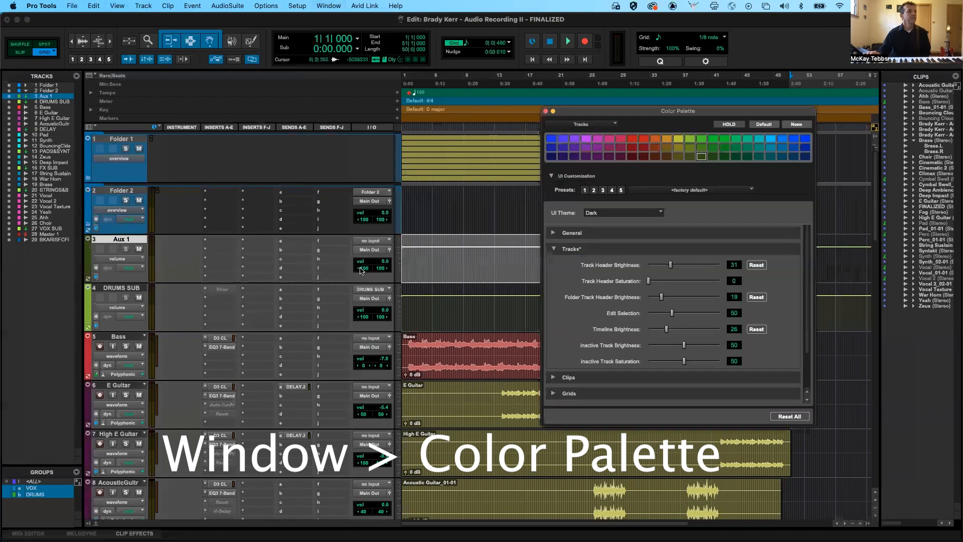
drag(622, 115, 446, 155)
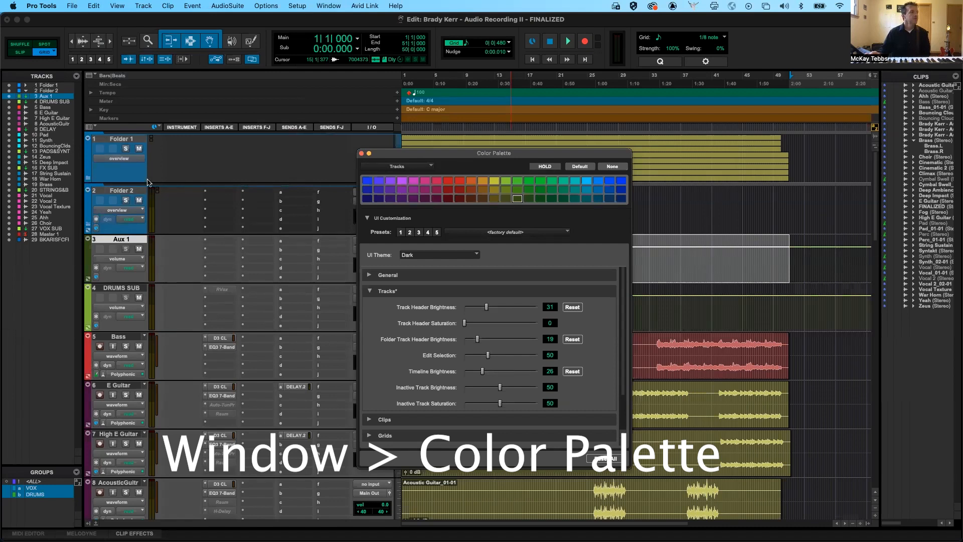
Check the palette colours assigned to the Folder 2 and DRUMS SUB tracks, and look over the other track colours.
click(117, 191)
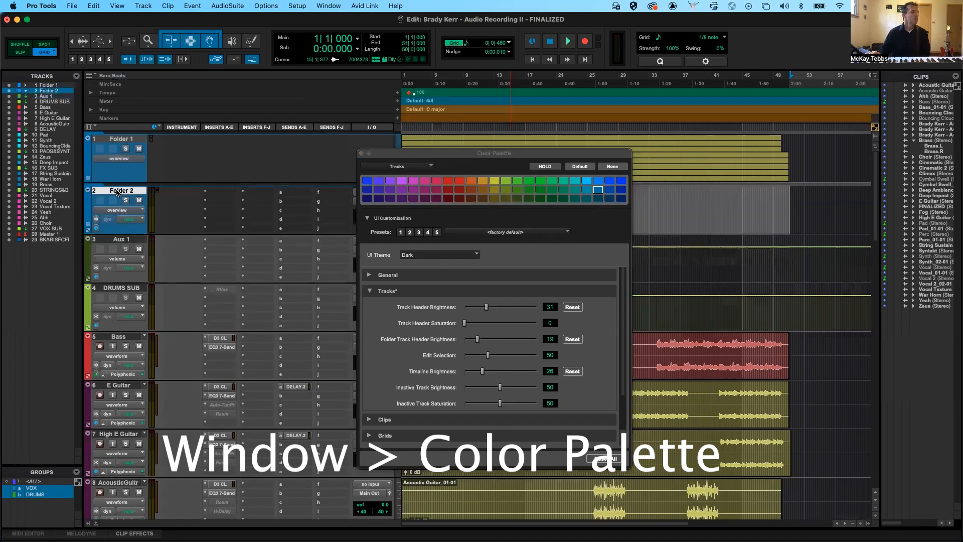
click(121, 289)
scroll(124, 374, down, 10)
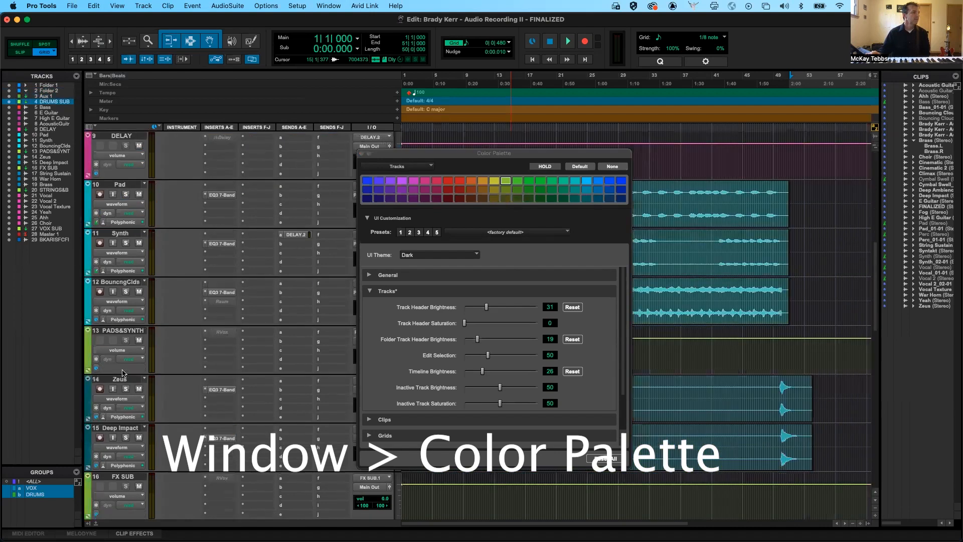
scroll(123, 372, up, 5)
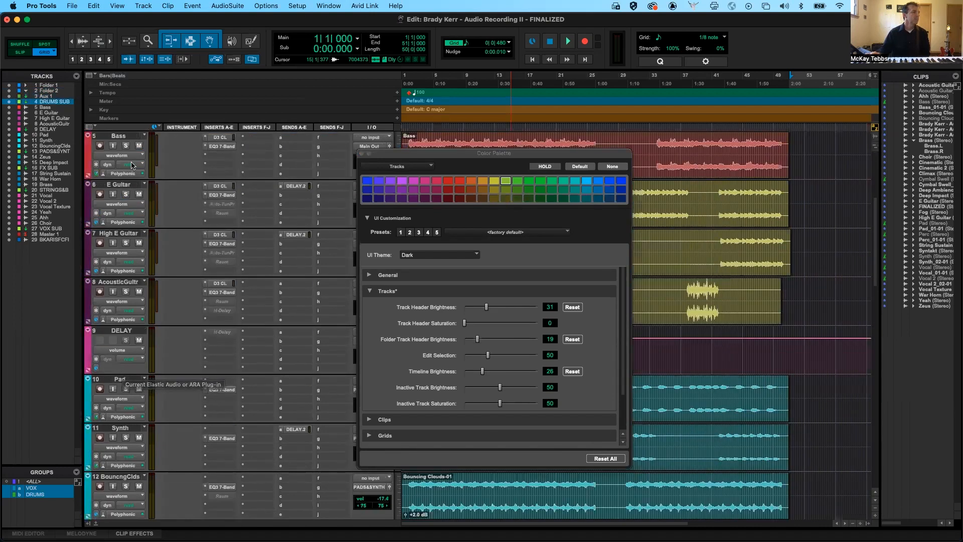
Select the E Guitar through Acoustic Guitar tracks and recolour them bright magenta, after trying red, yellow, green, blue and purple shades.
click(123, 185)
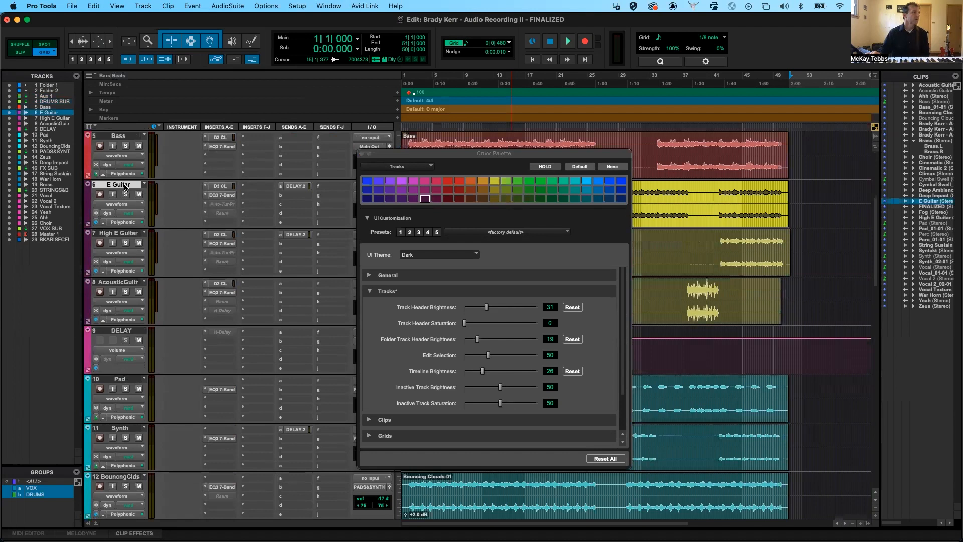
shift+click(121, 282)
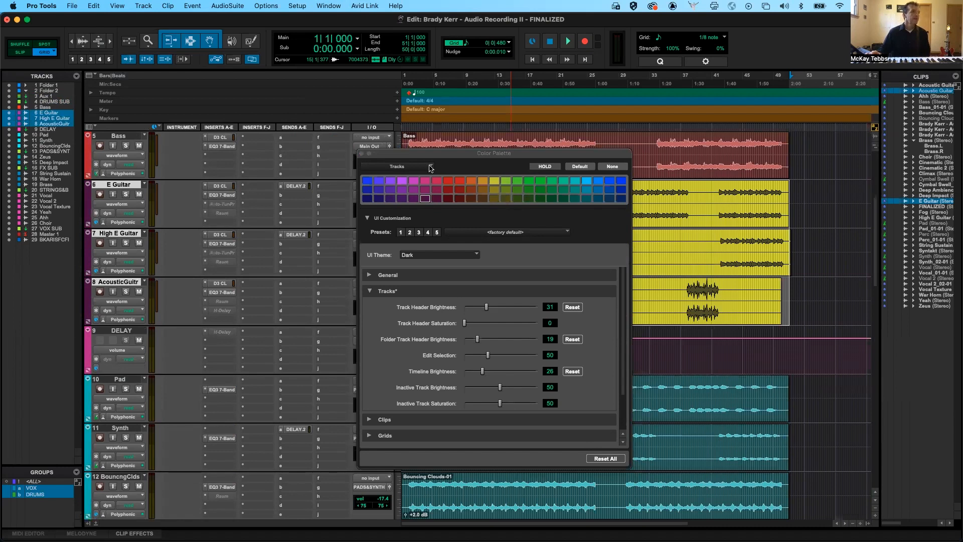
click(428, 166)
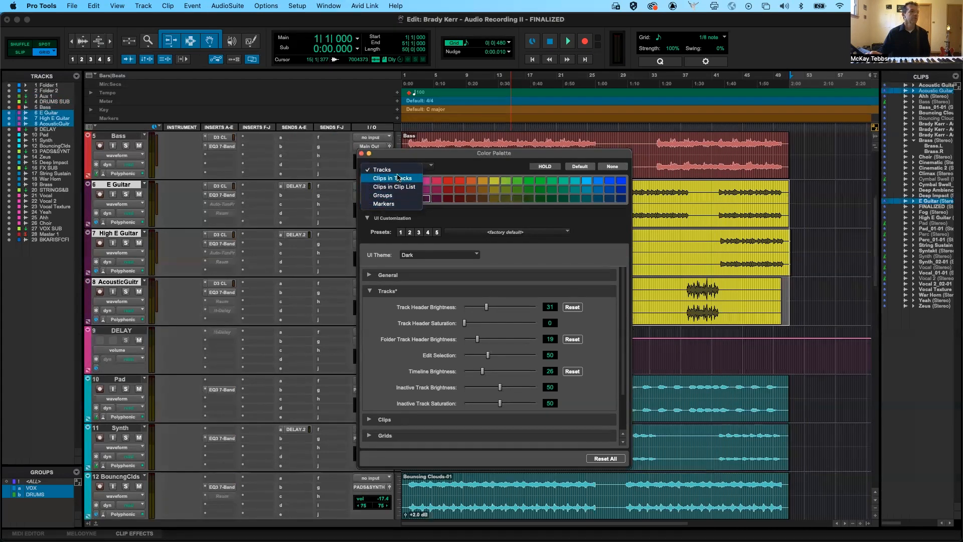
click(394, 171)
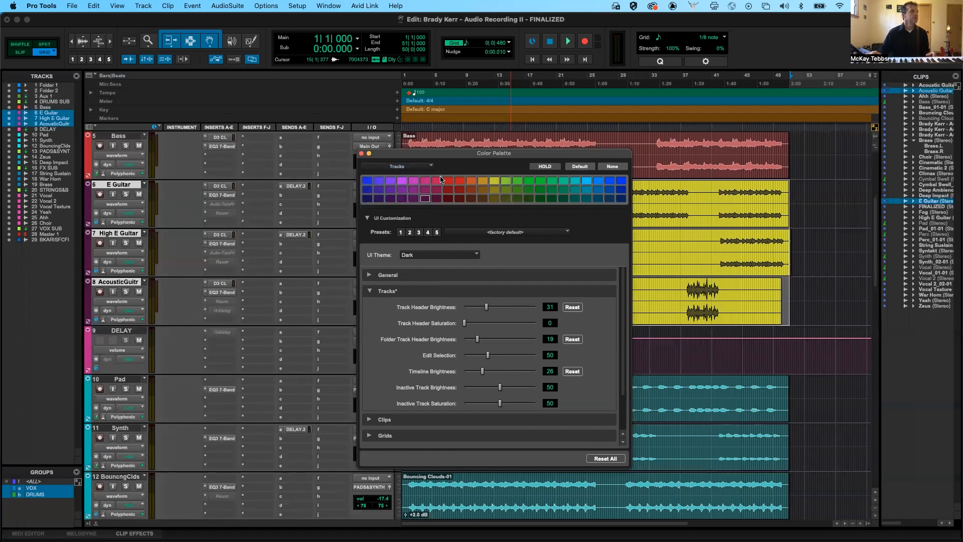
click(450, 182)
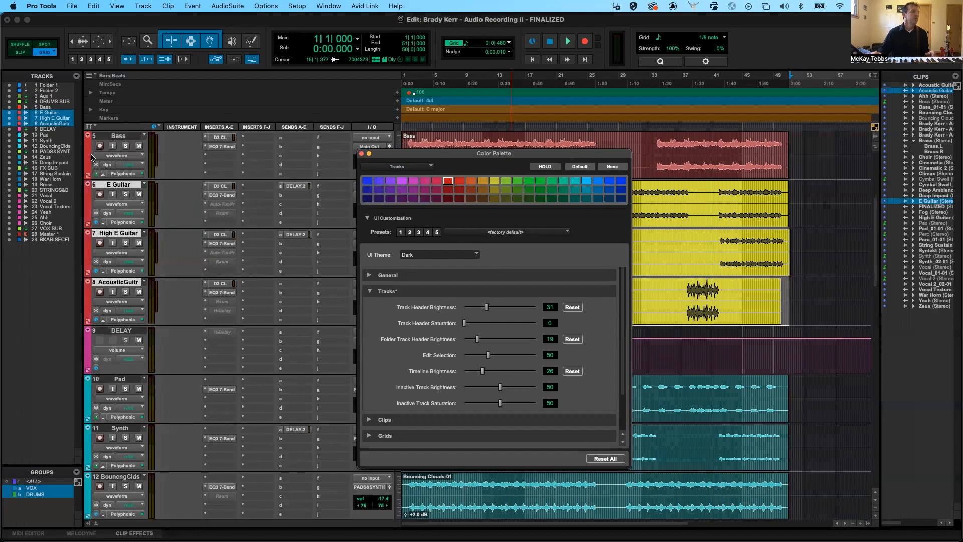
click(494, 181)
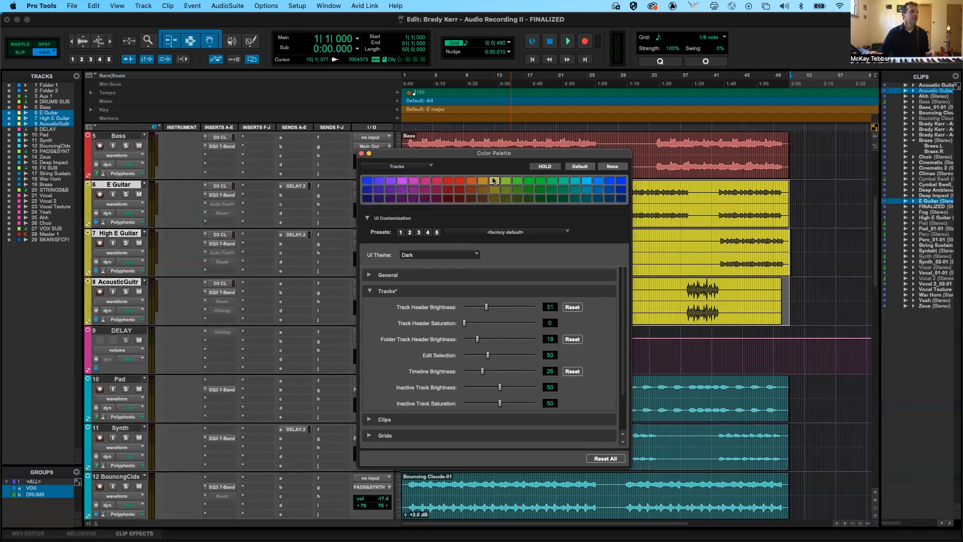
click(529, 190)
click(575, 189)
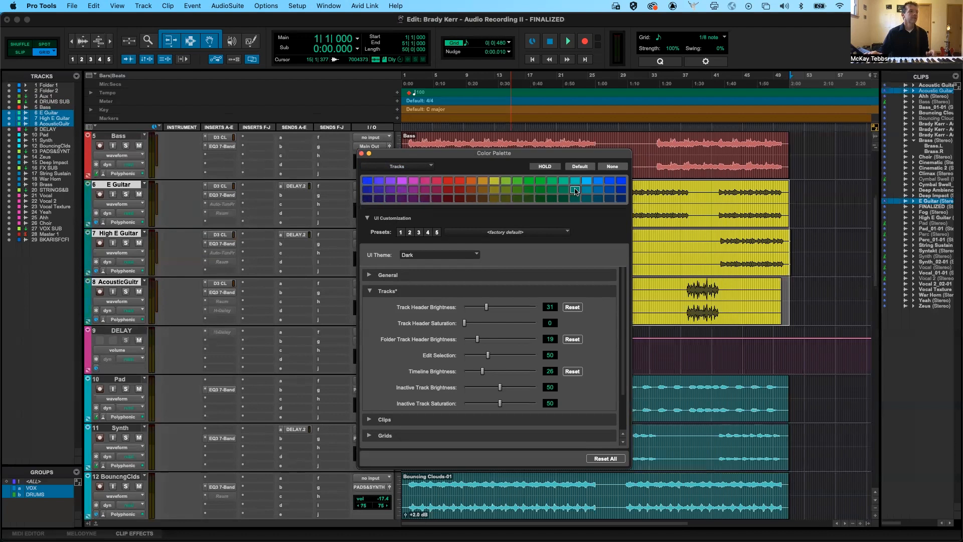
click(588, 180)
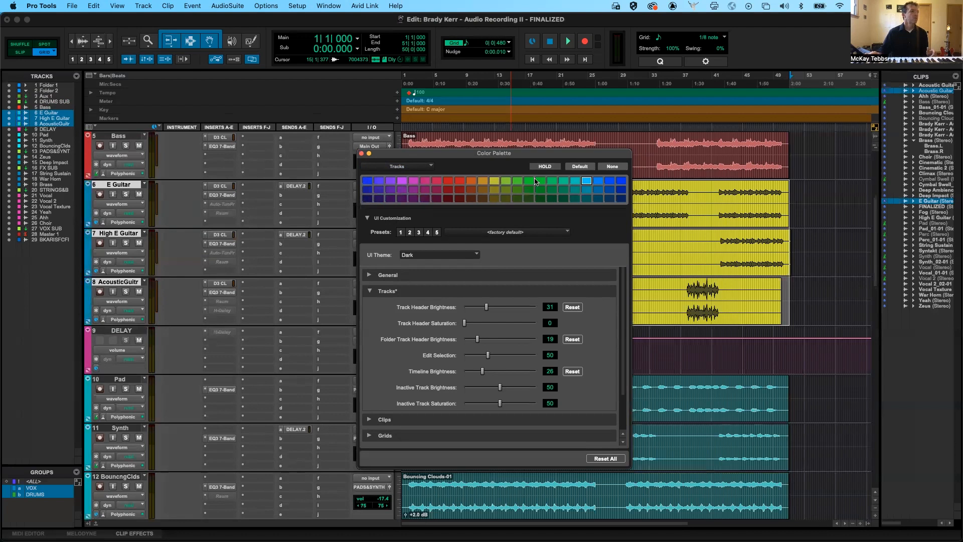
click(404, 182)
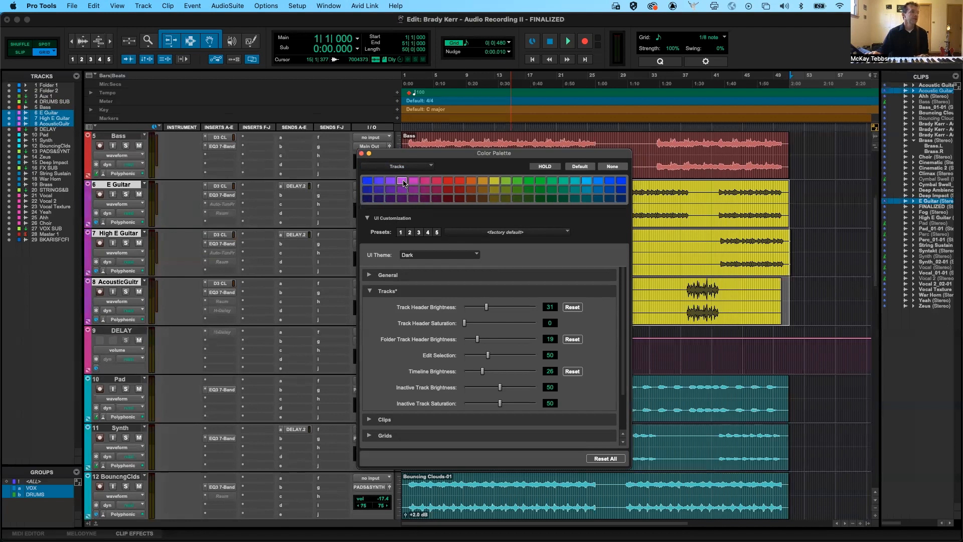
click(414, 183)
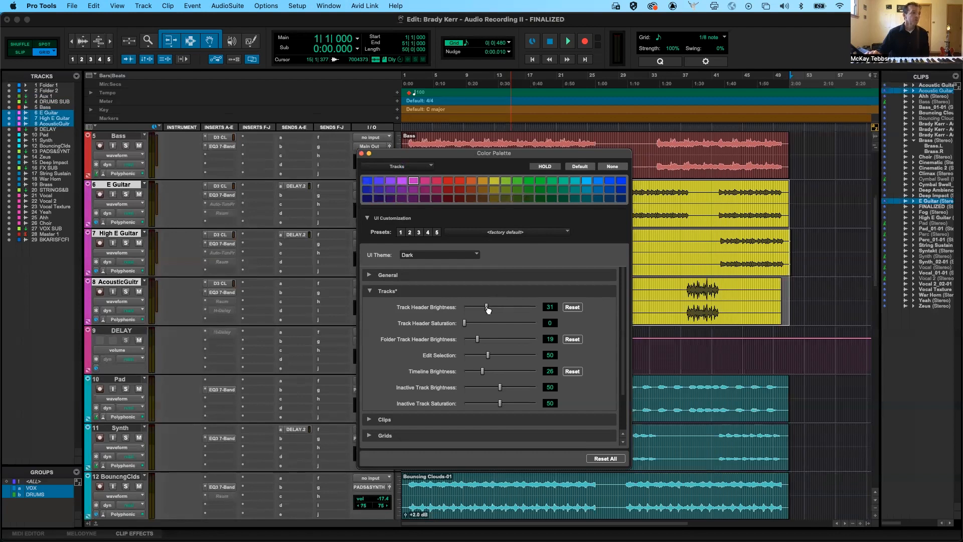
Set the Track Header Brightness to 30 after trying 90, and raise the Track Header Saturation to 93.
drag(488, 309, 531, 307)
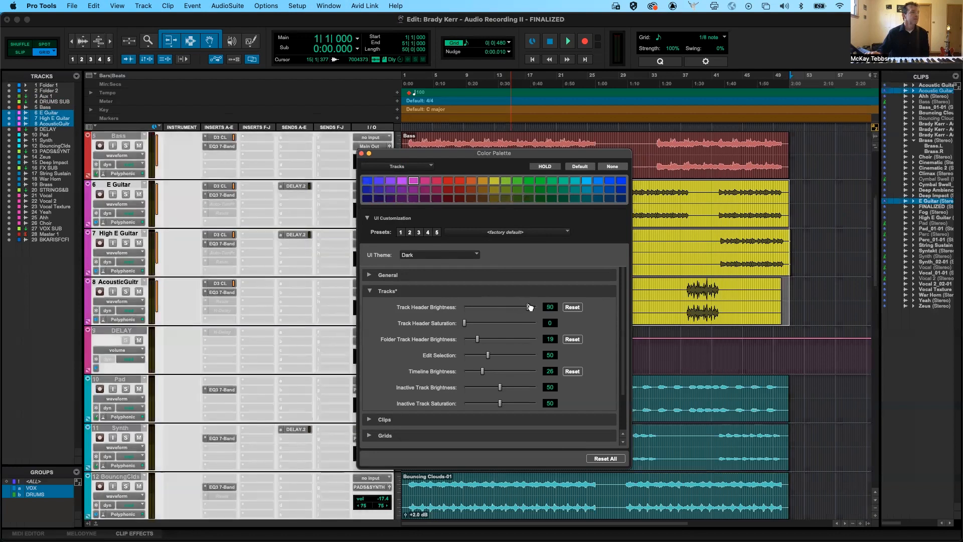
drag(529, 309, 486, 310)
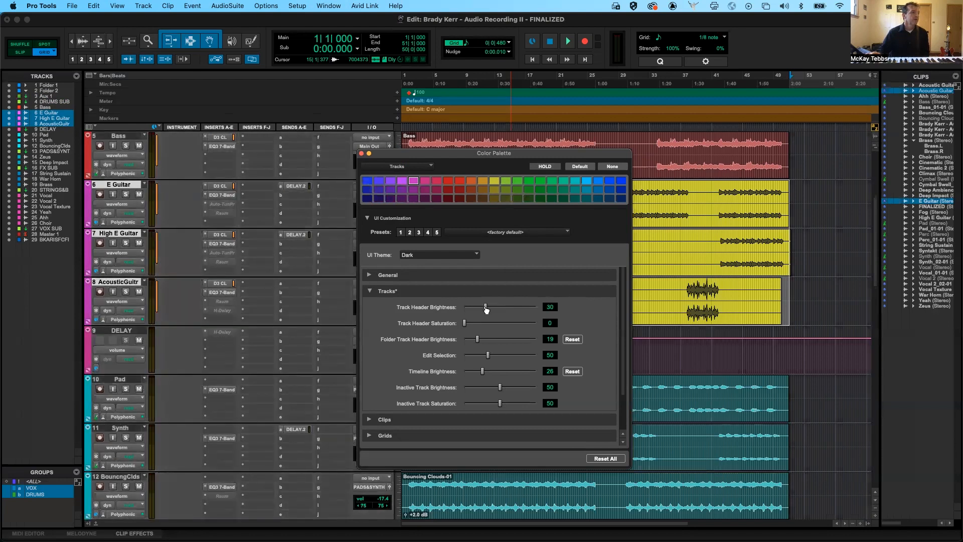
drag(465, 325, 533, 326)
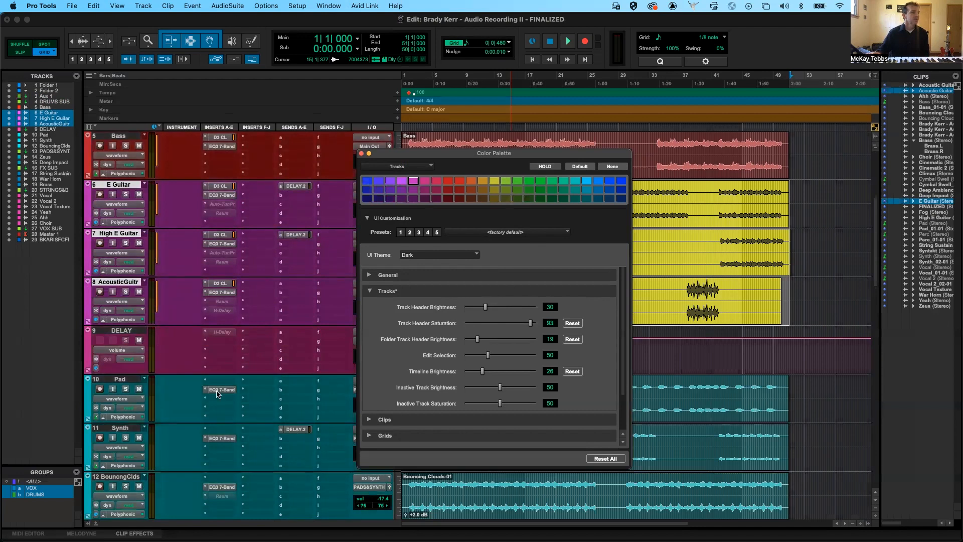
scroll(216, 394, down, 6)
scroll(216, 394, up, 7)
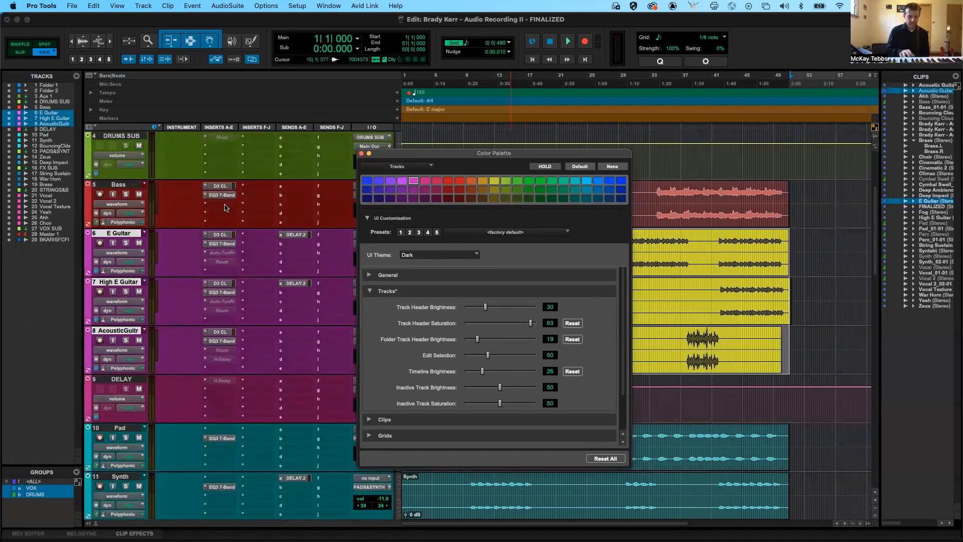
Switch to the Mix window and examine the saturated colours on the channel strips.
key(super+equal)
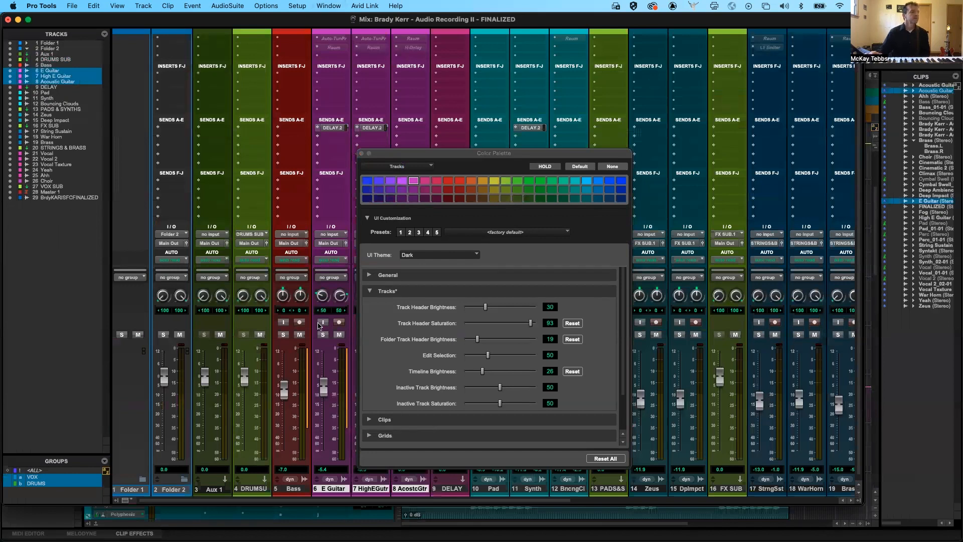
scroll(311, 324, down, 1)
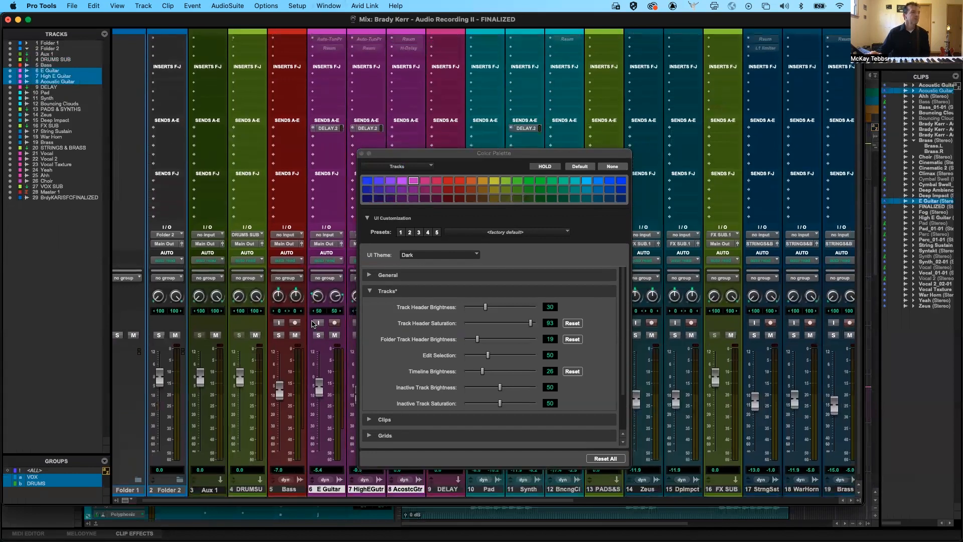
scroll(312, 324, up, 3)
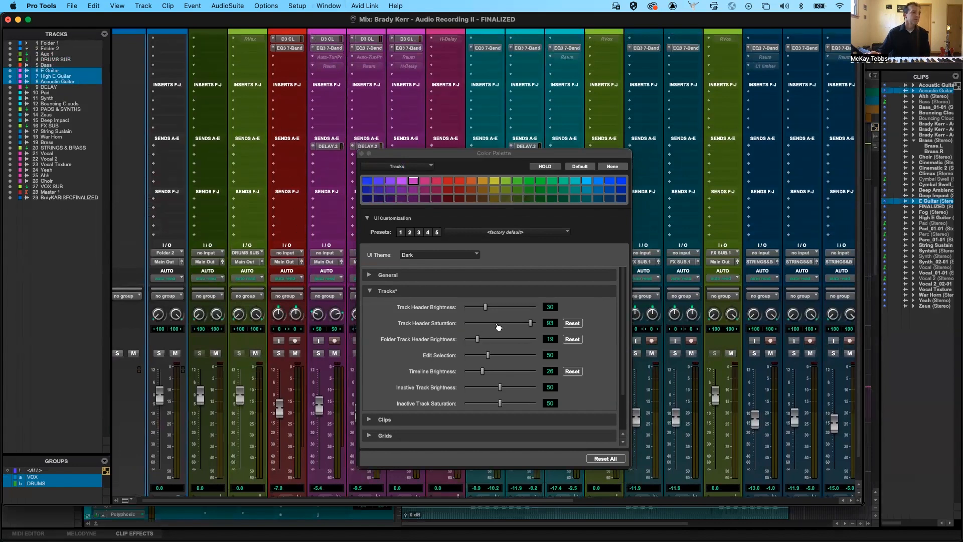
Lower the Track Header Saturation to 0 for comparison and set it to 83.
drag(531, 324, 456, 324)
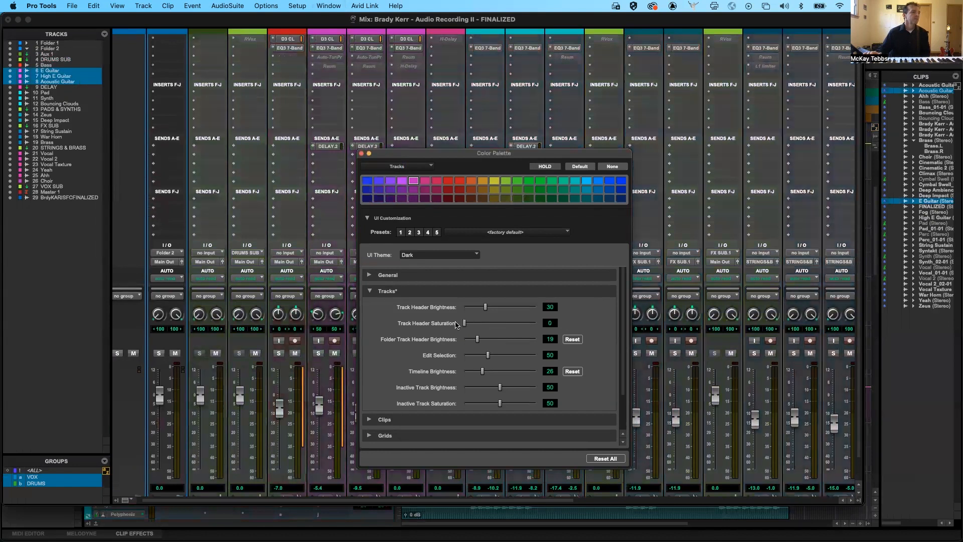
scroll(322, 343, down, 2)
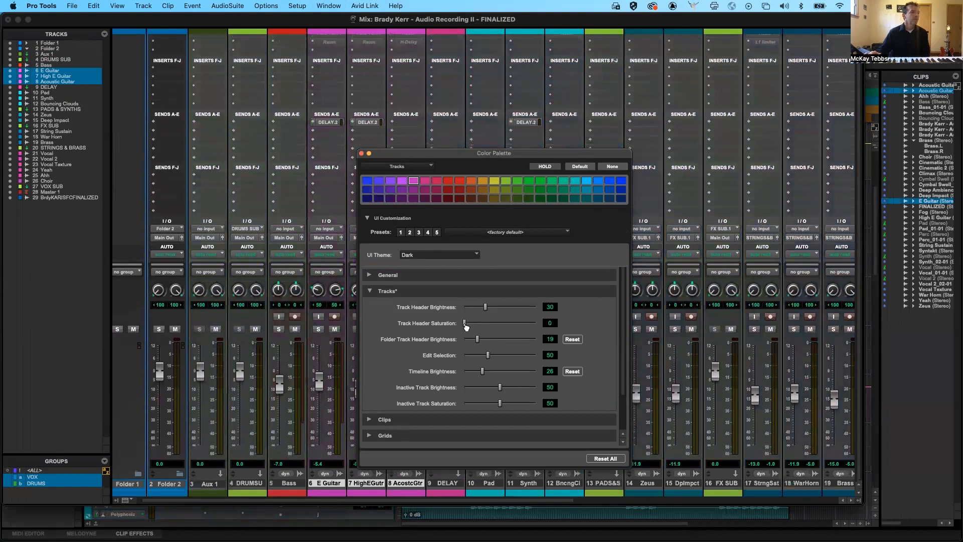
drag(465, 323, 523, 325)
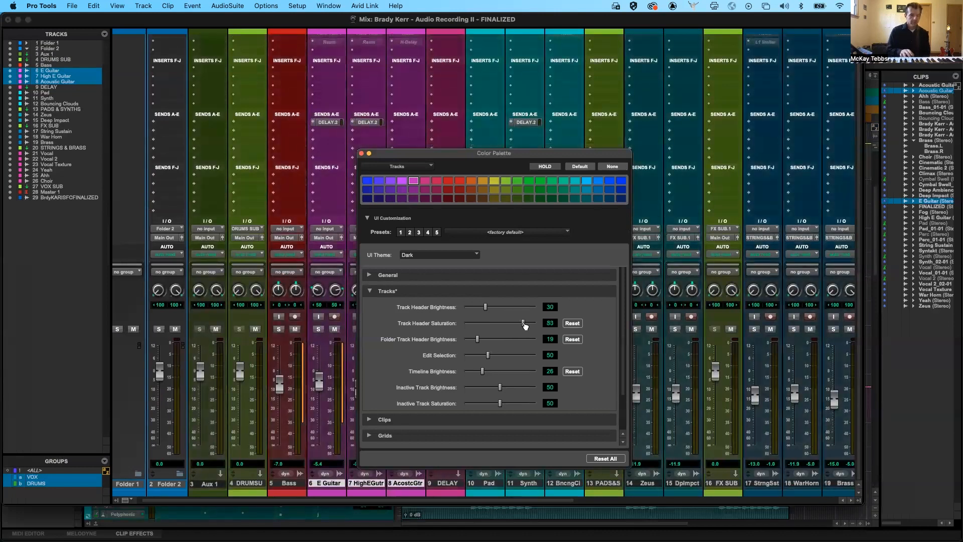
Return to the Edit window, apply the Color Palette to Clips in Tracks, and recolour the Bass clip bright green.
key(super+equal)
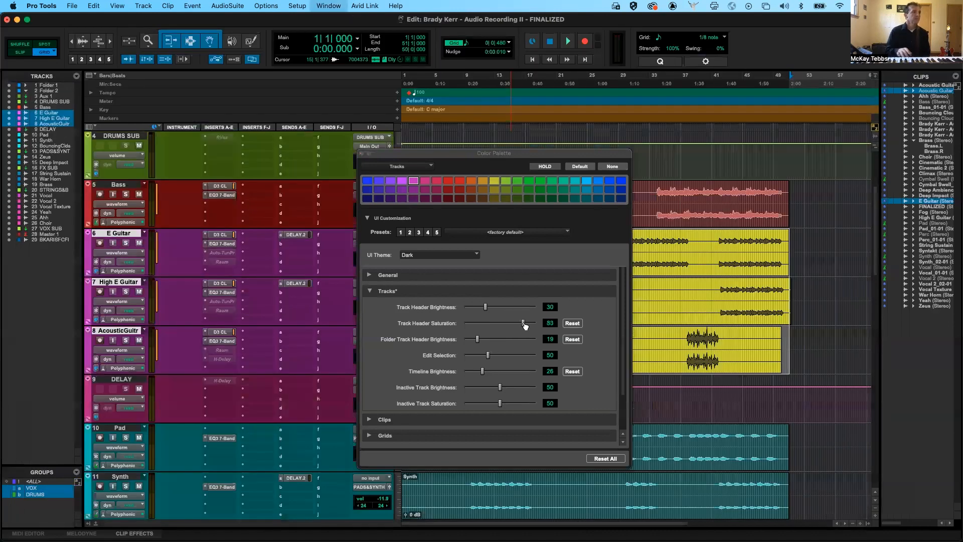
click(425, 167)
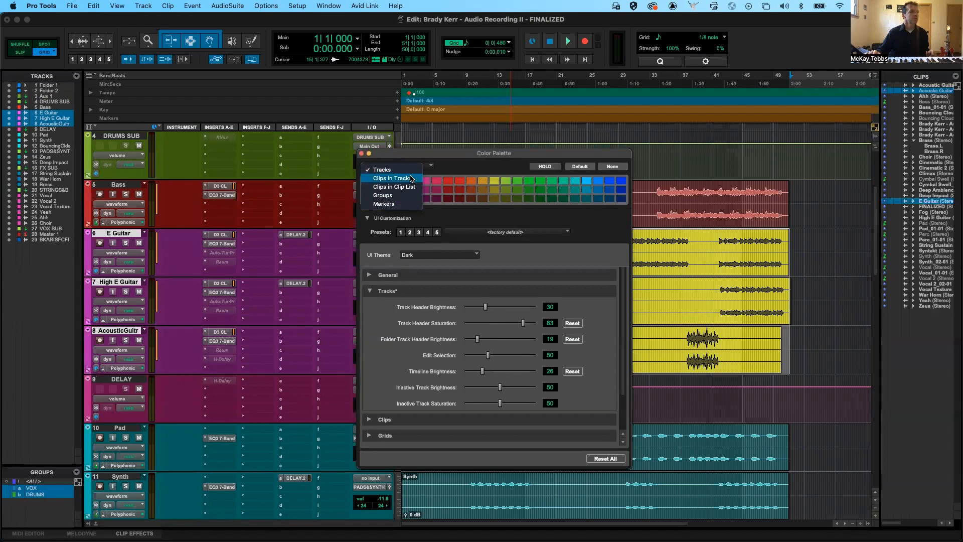
click(411, 179)
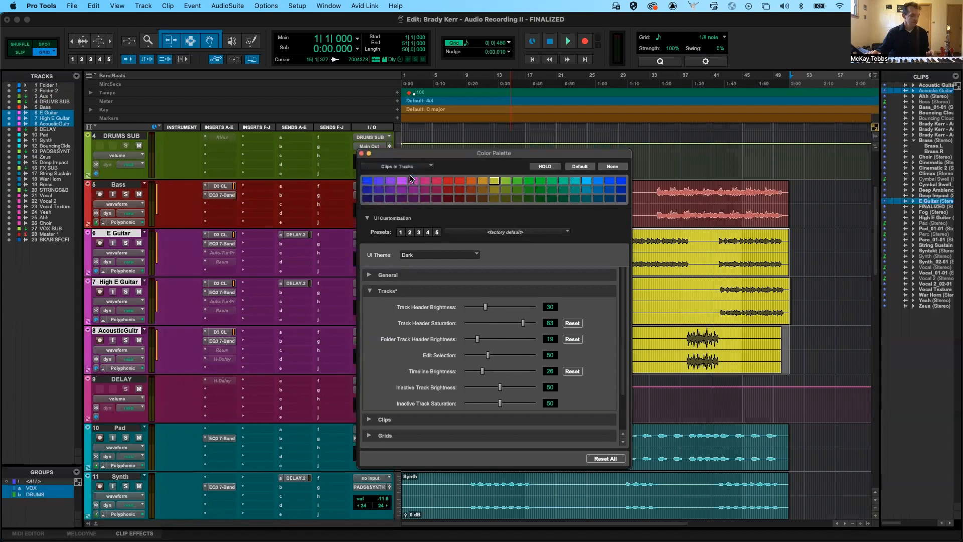
drag(444, 153, 719, 285)
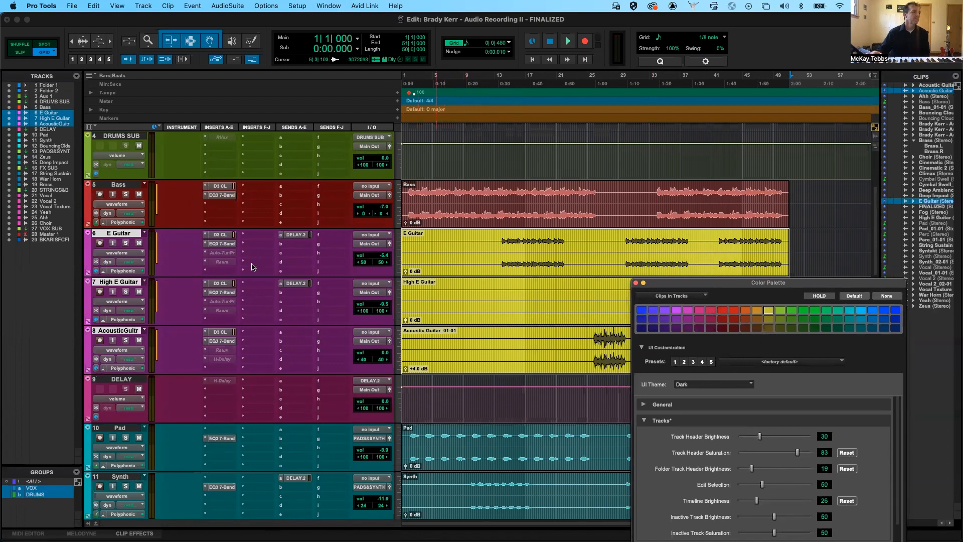
click(457, 217)
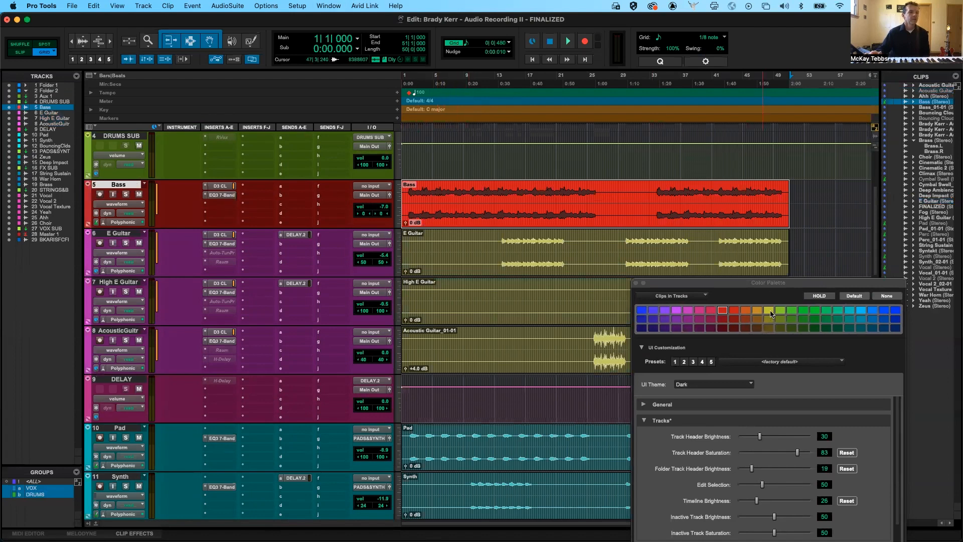
click(815, 310)
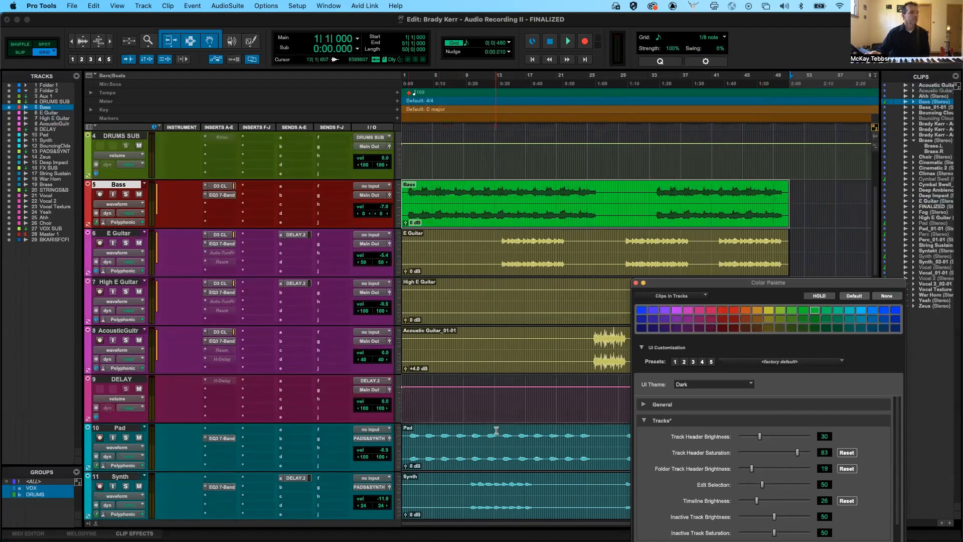
Recolour the Pad clip green and the Synth clip a darker yellowish green.
click(501, 451)
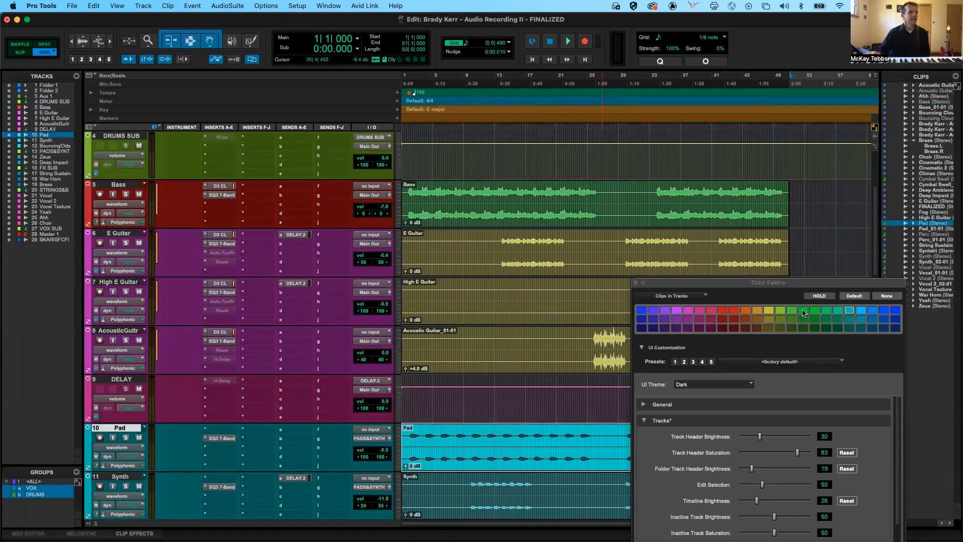
click(803, 311)
click(597, 491)
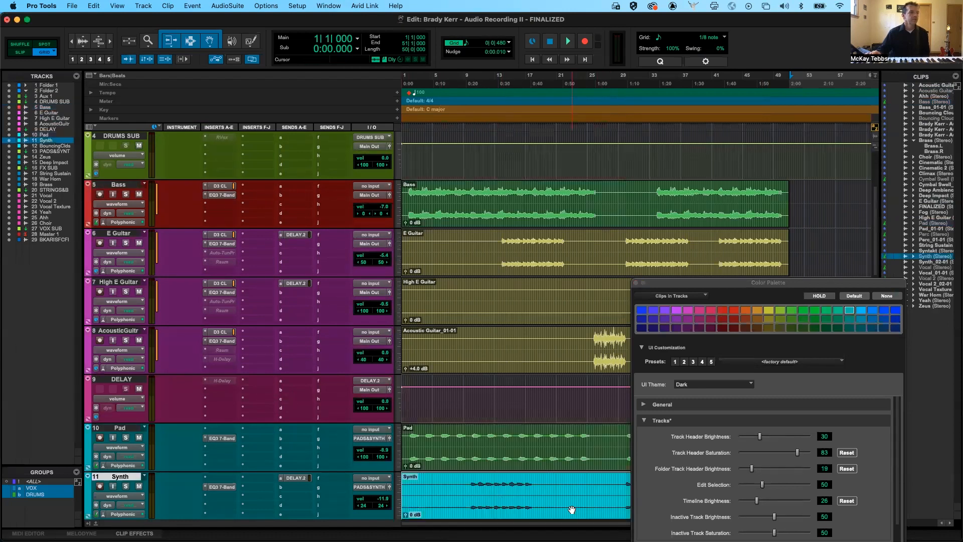
click(792, 319)
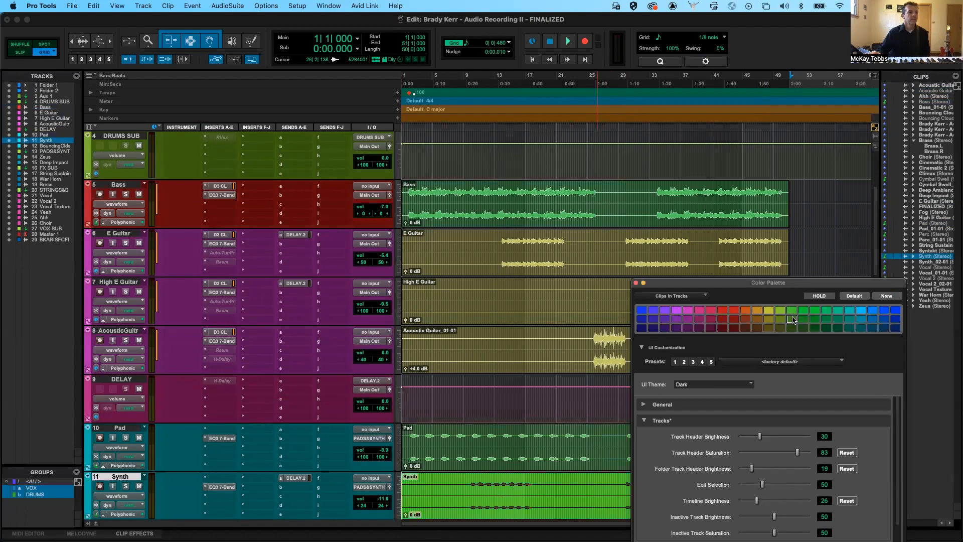
Widen the Clips list and recolour its Perc_01-01 clip yellow-green and its Syntakt clip medium green.
drag(781, 285, 698, 249)
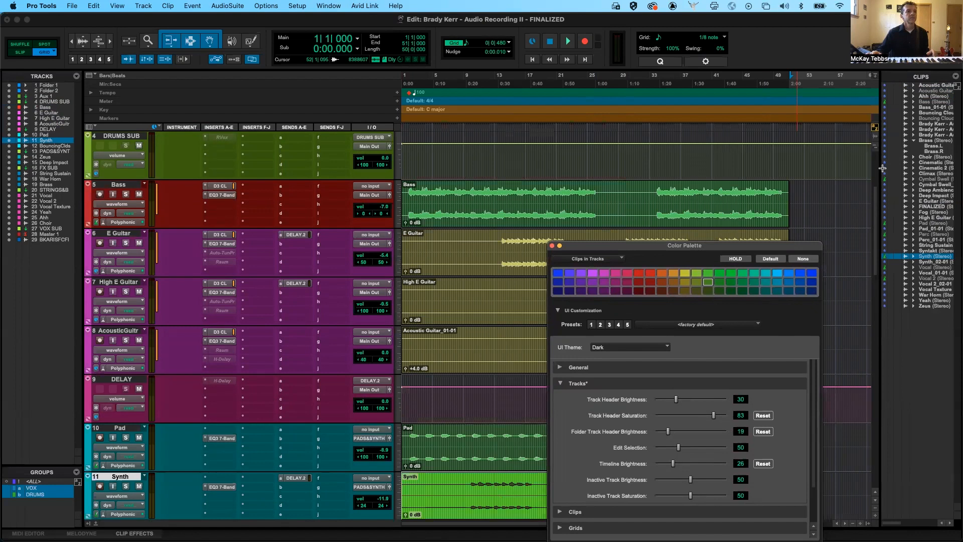
drag(881, 170, 842, 170)
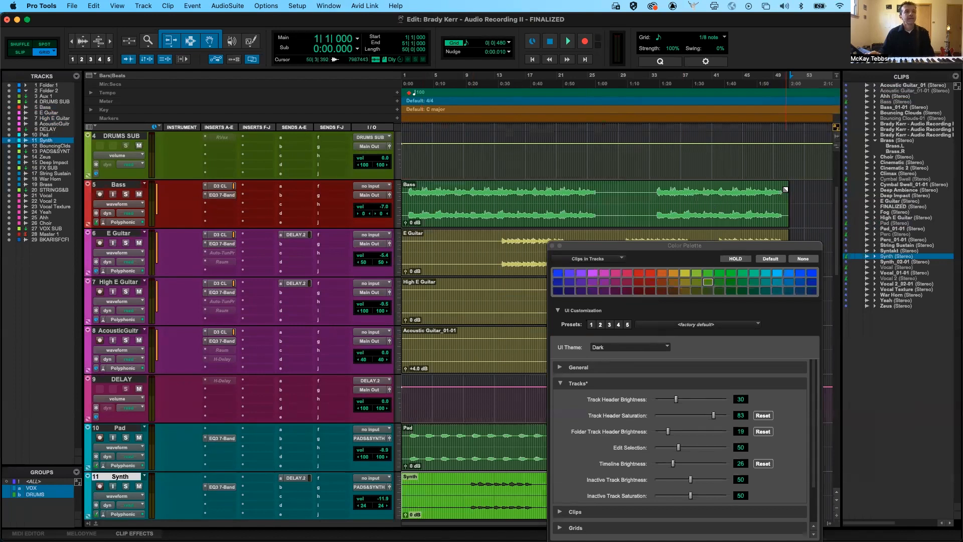
click(887, 240)
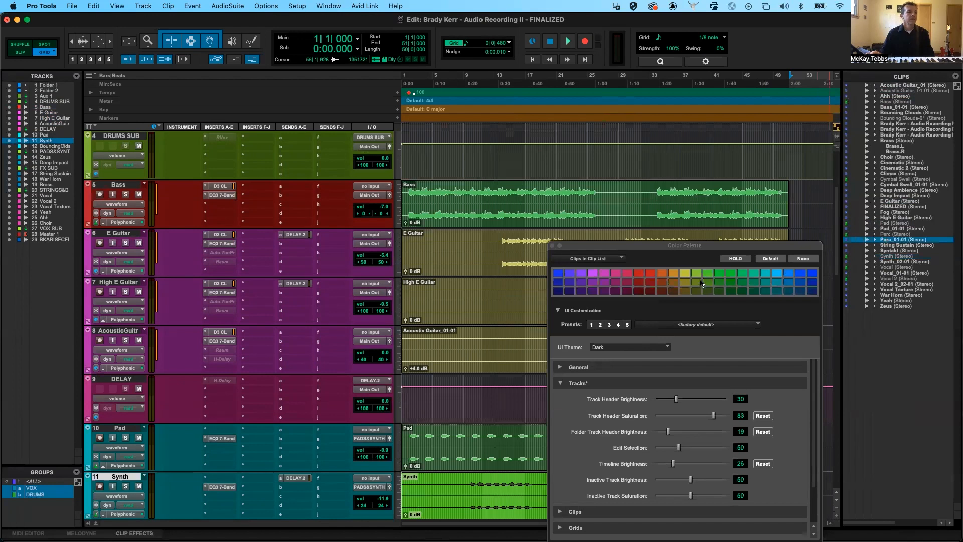
click(696, 274)
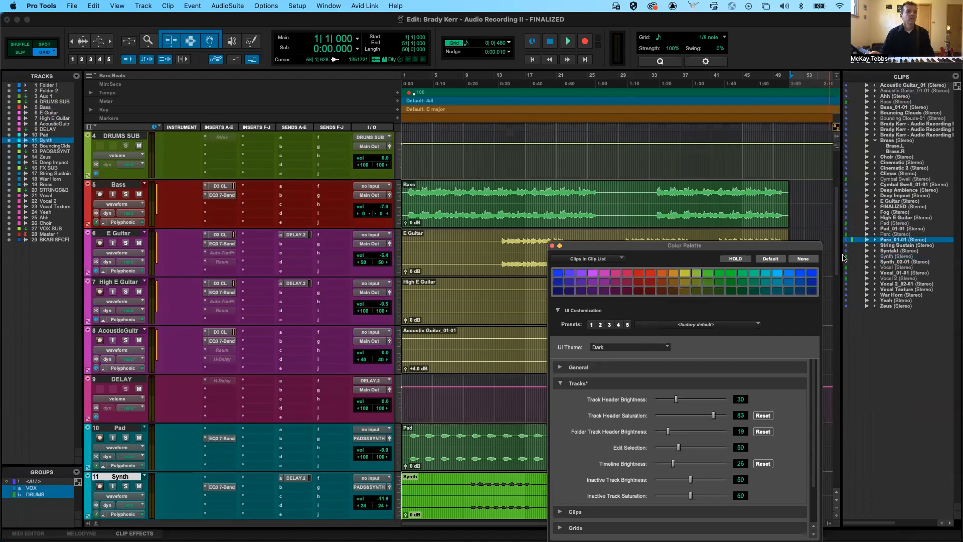
click(875, 251)
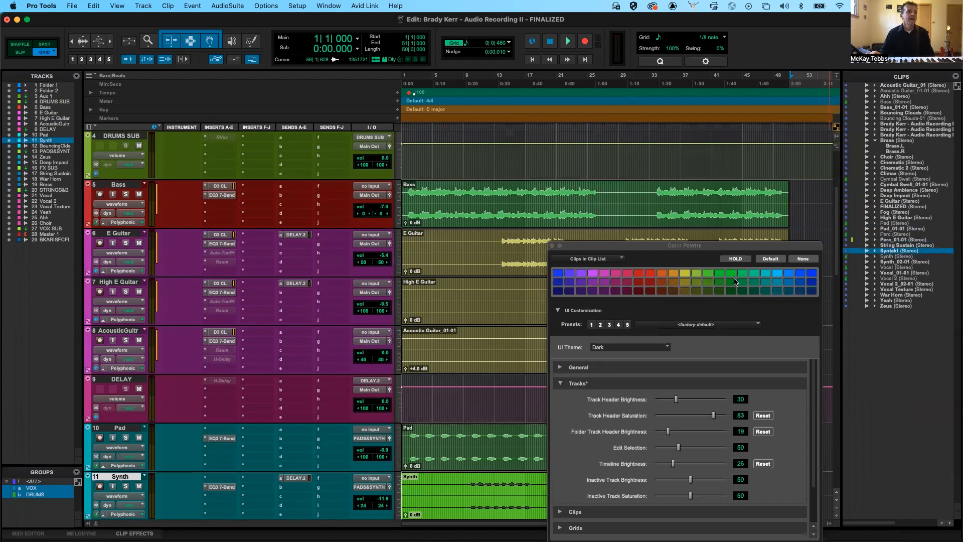
click(735, 283)
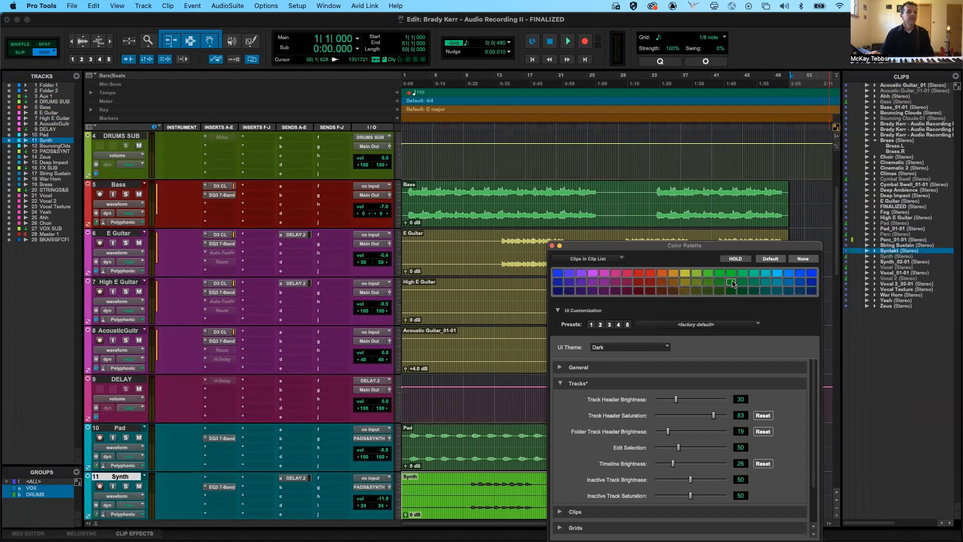
Select the Vocal Texture through Zeus clips in the Clips list, recolour them cyan, and clear the selection.
click(887, 289)
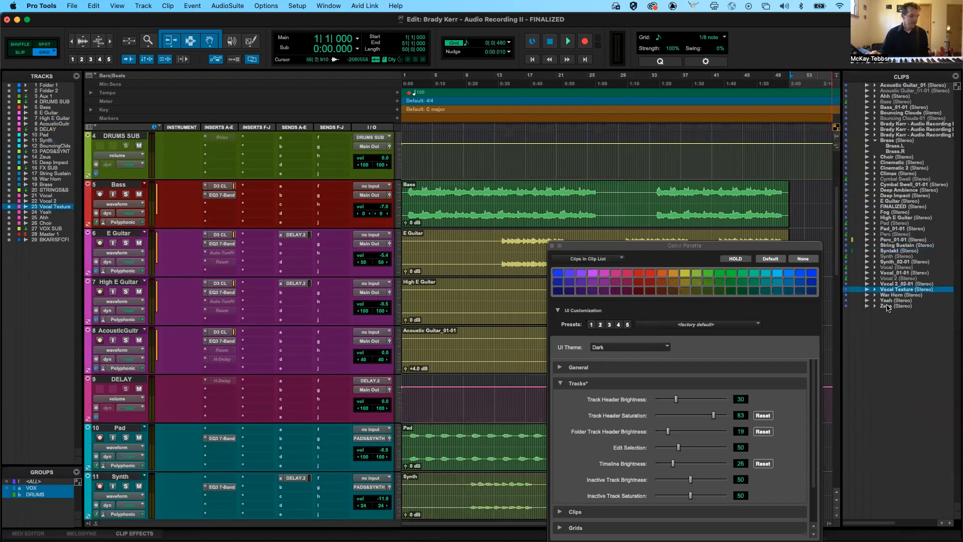
shift+click(886, 306)
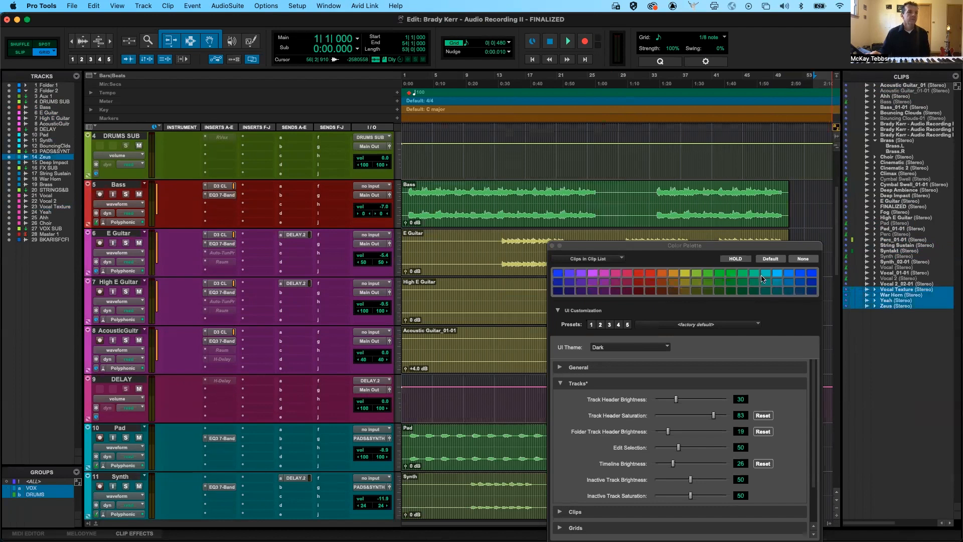
click(765, 275)
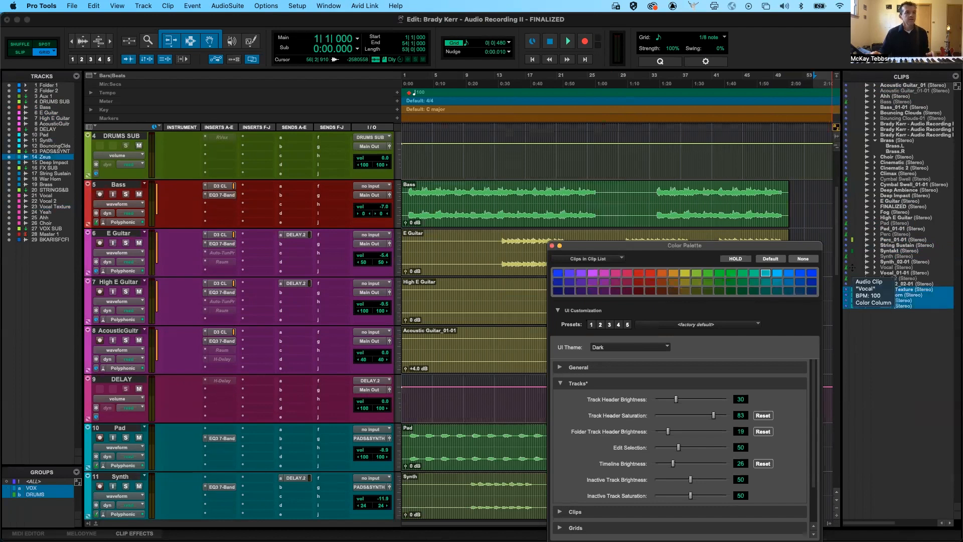
click(864, 317)
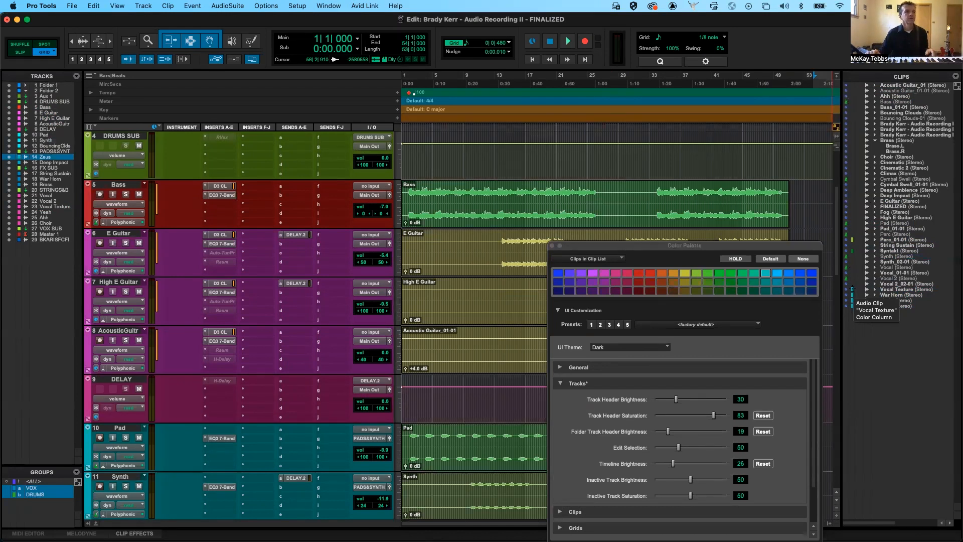
Recolour the Cinematic clip in the Clips list red and close the Color Palette.
click(883, 162)
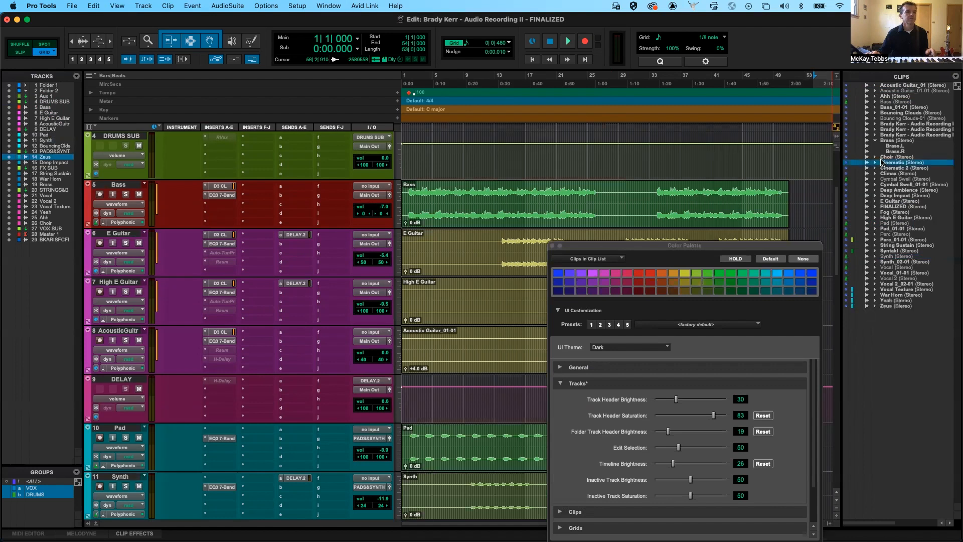
click(651, 273)
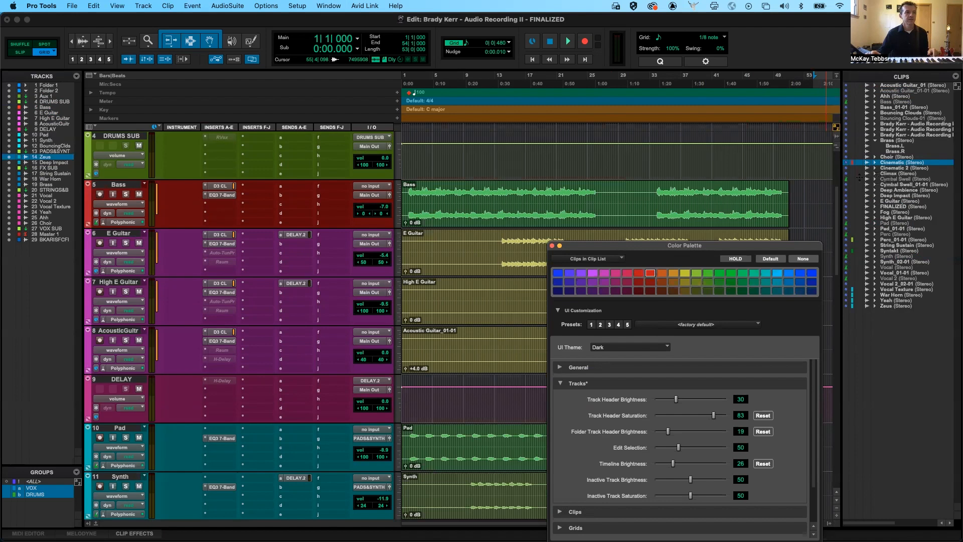
click(553, 246)
Open the New Tracks dialog to view its options, and cancel it without creating tracks.
scroll(549, 301, down, 10)
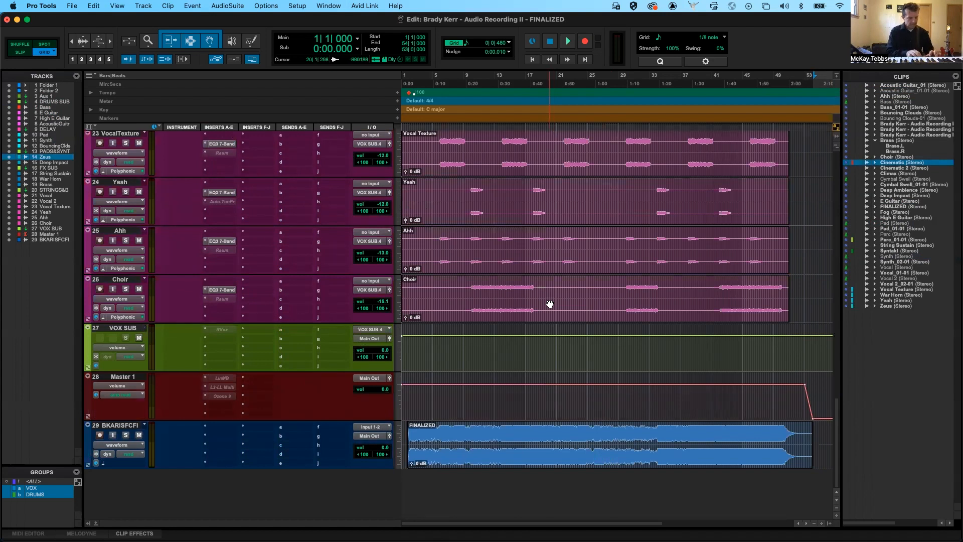
key(super+shift+n)
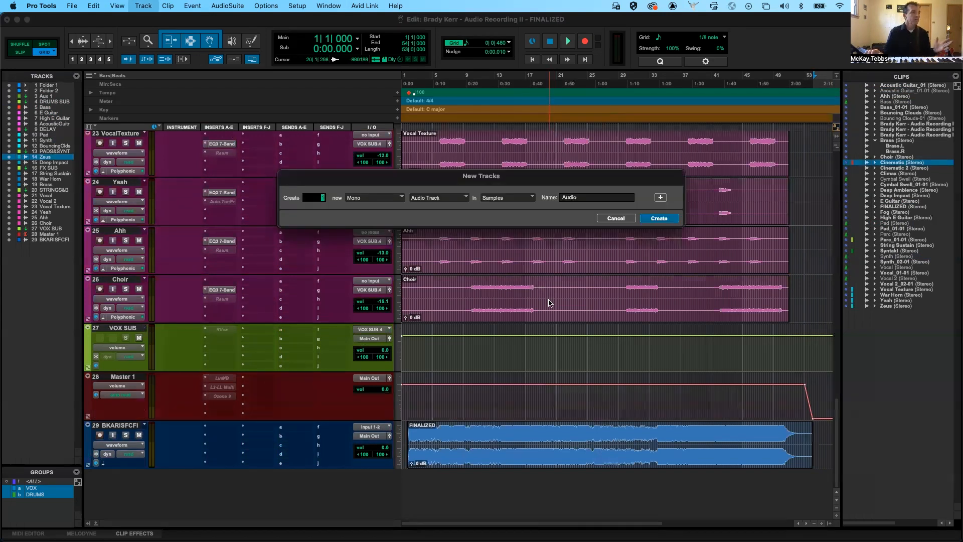
click(610, 218)
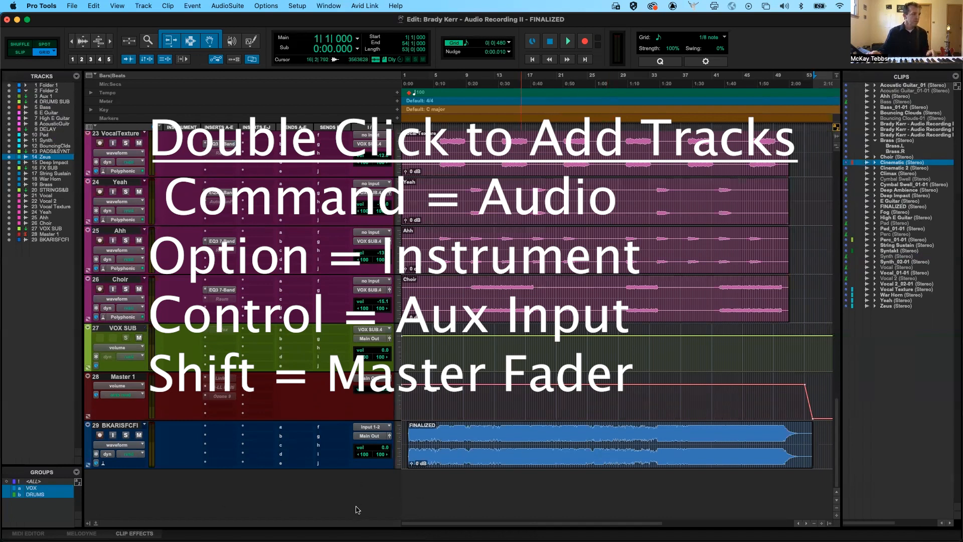
Add one audio, one instrument, one aux input and one master fader track below the last track in the Edit window.
super+double_click(477, 496)
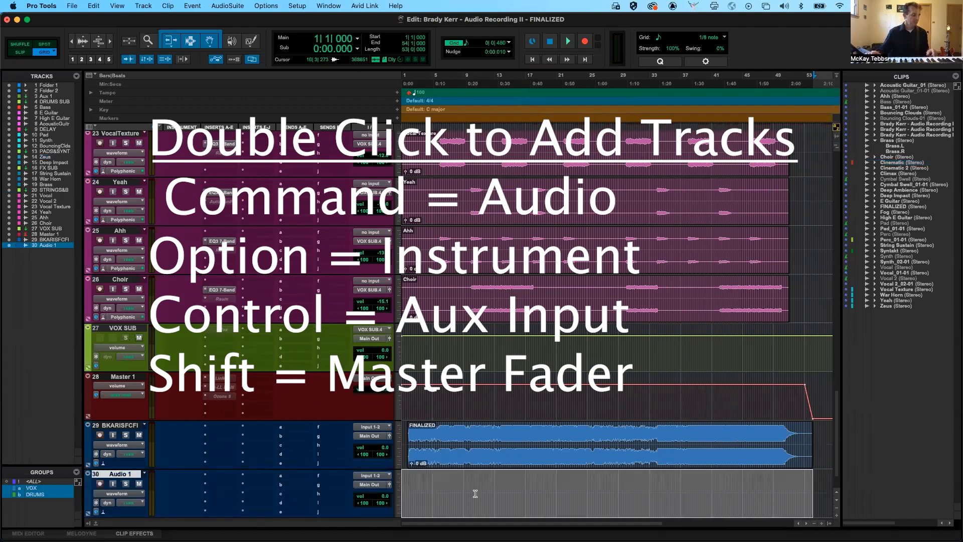
scroll(451, 492, down, 1)
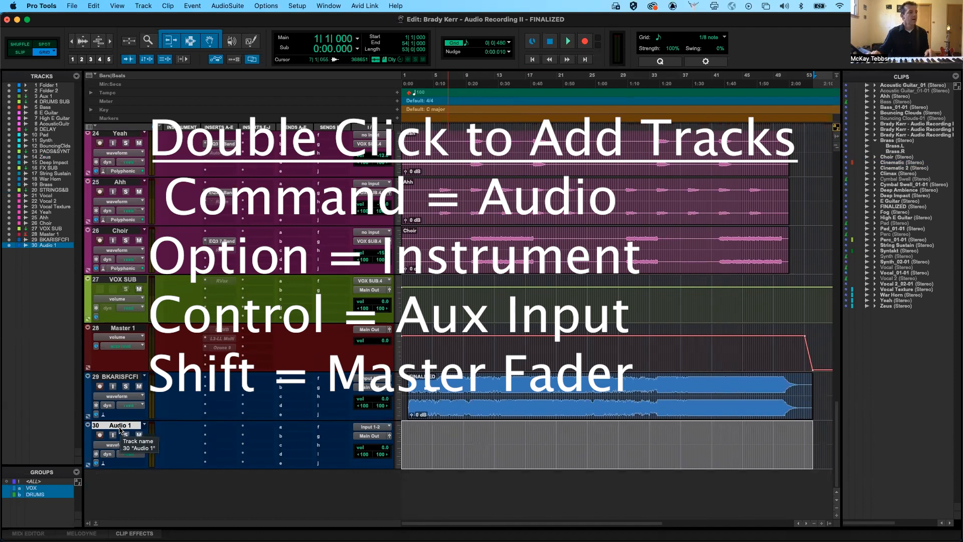
alt+double_click(289, 500)
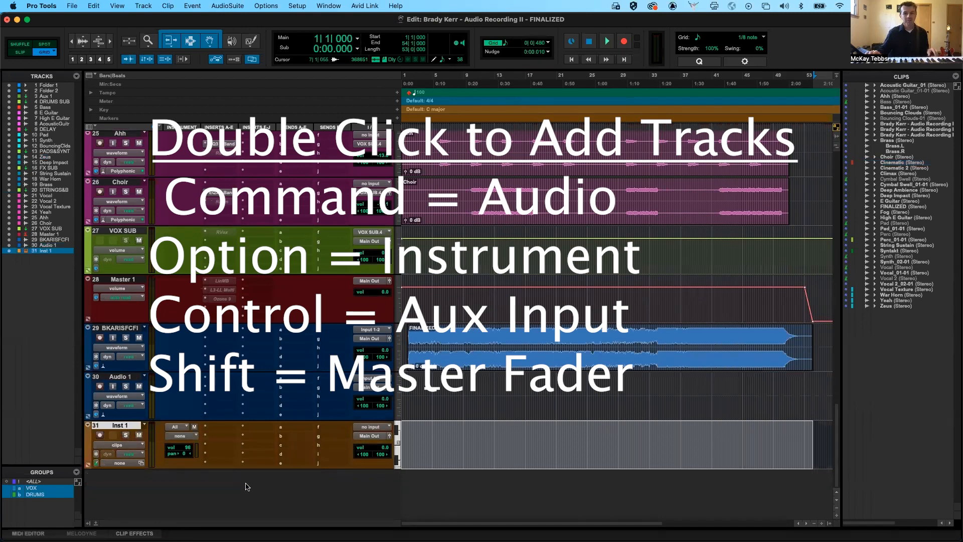
ctrl+double_click(246, 486)
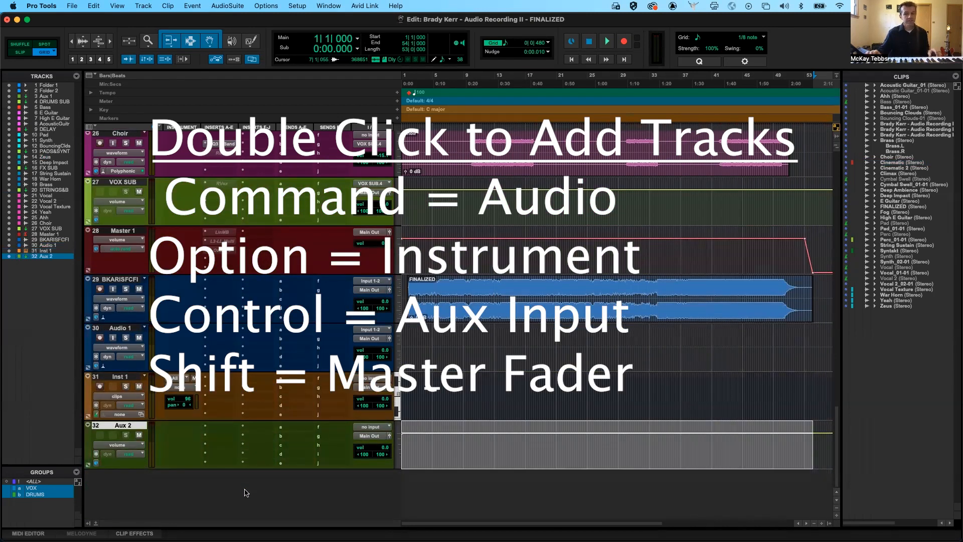
shift+double_click(246, 492)
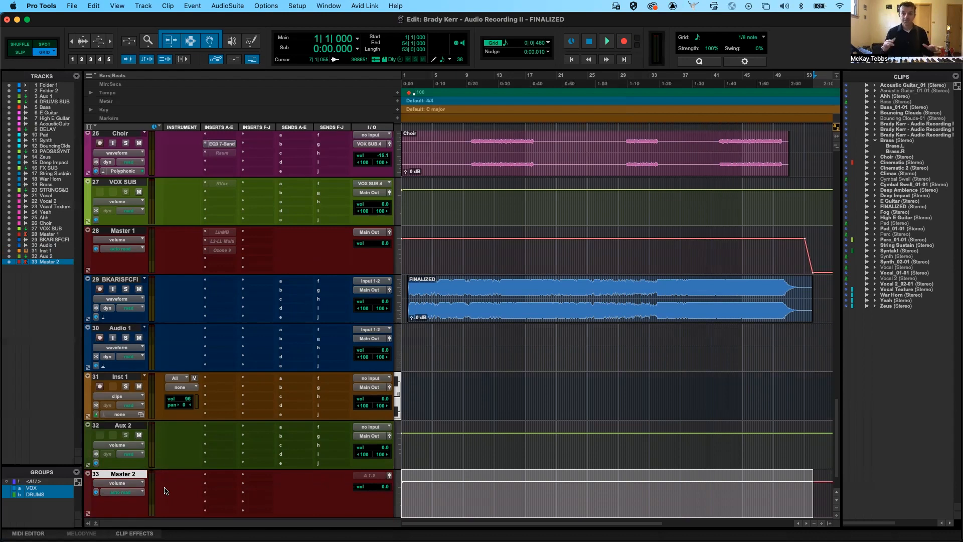
Switch to the Mix window and add an audio, an instrument, an aux input and a master fader track after the last channel strip.
key(super+equal)
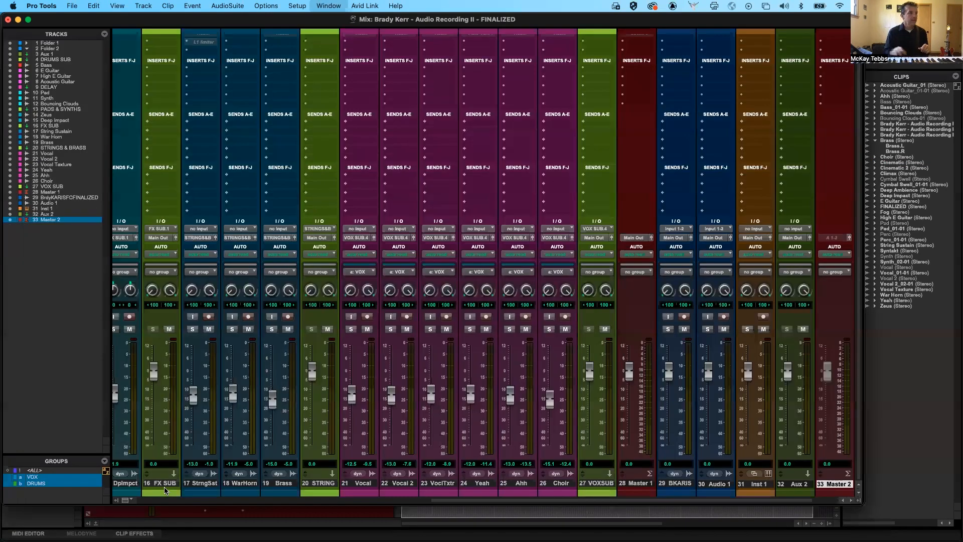
scroll(372, 390, right, 1)
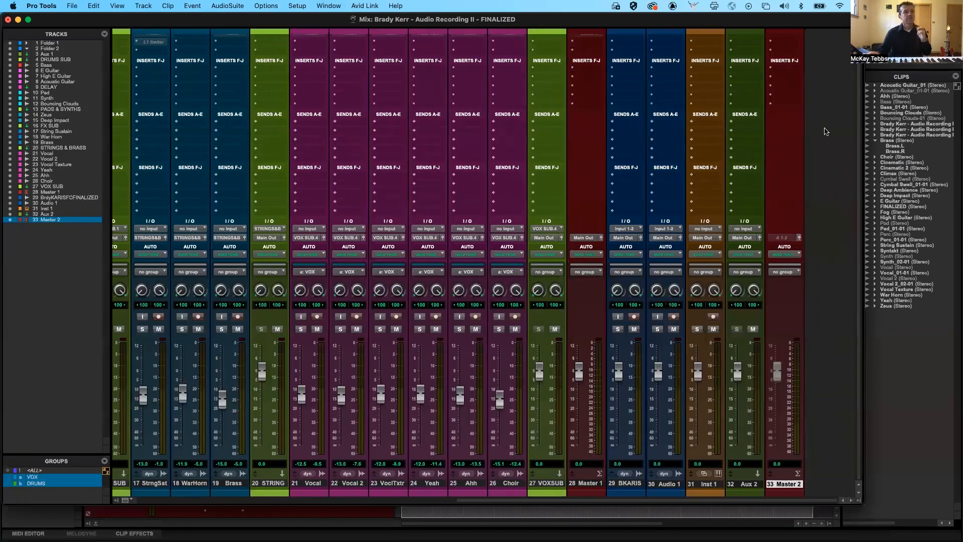
super+double_click(827, 286)
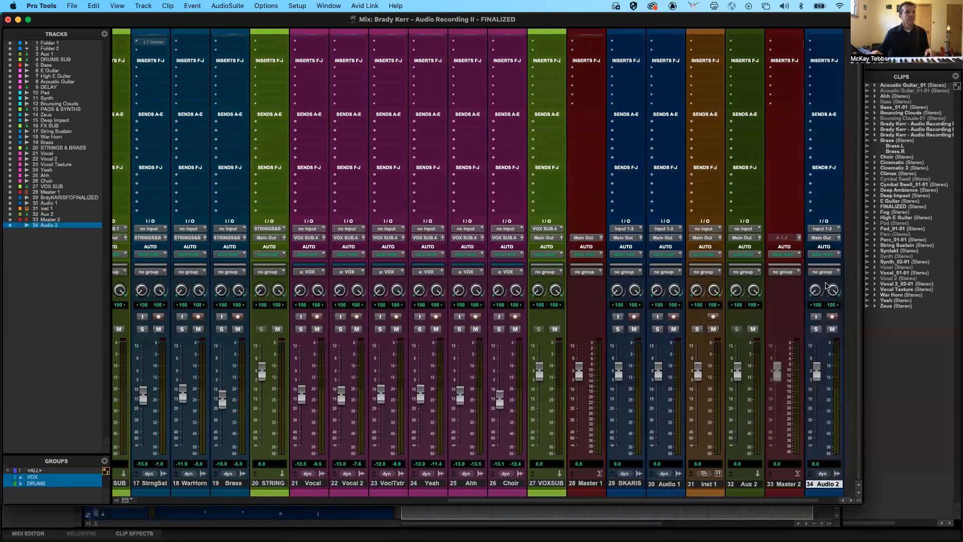
scroll(827, 286, right, 2)
scroll(826, 291, up, 2)
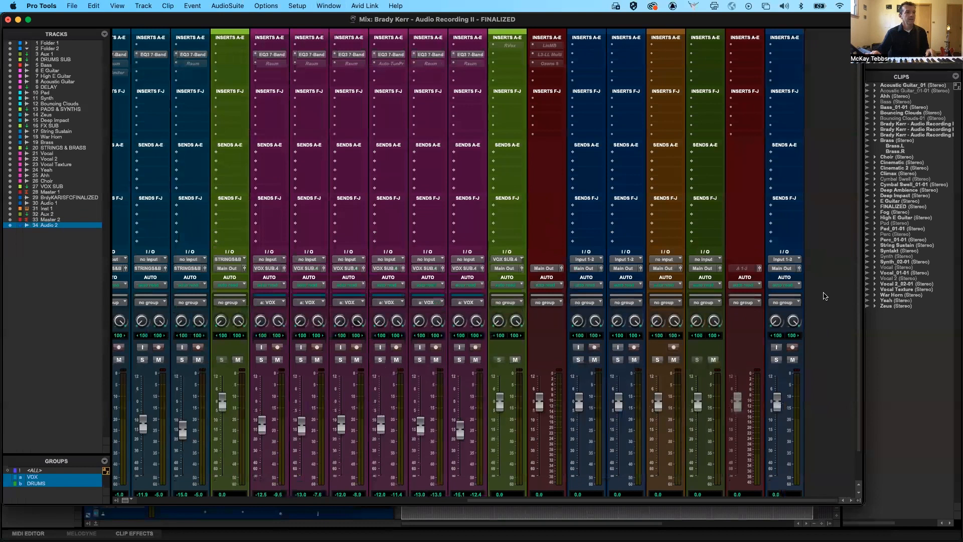
alt+double_click(823, 309)
ctrl+double_click(823, 309)
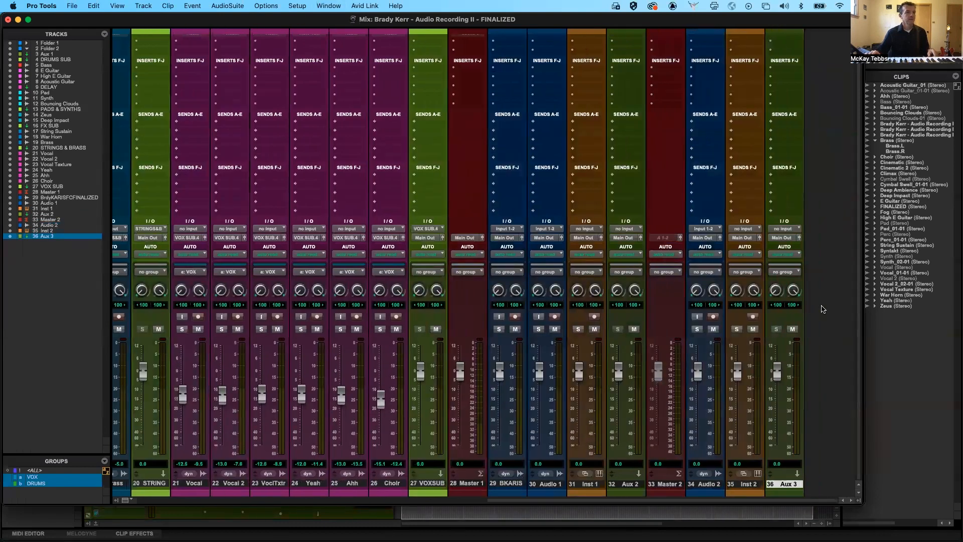
shift+double_click(823, 310)
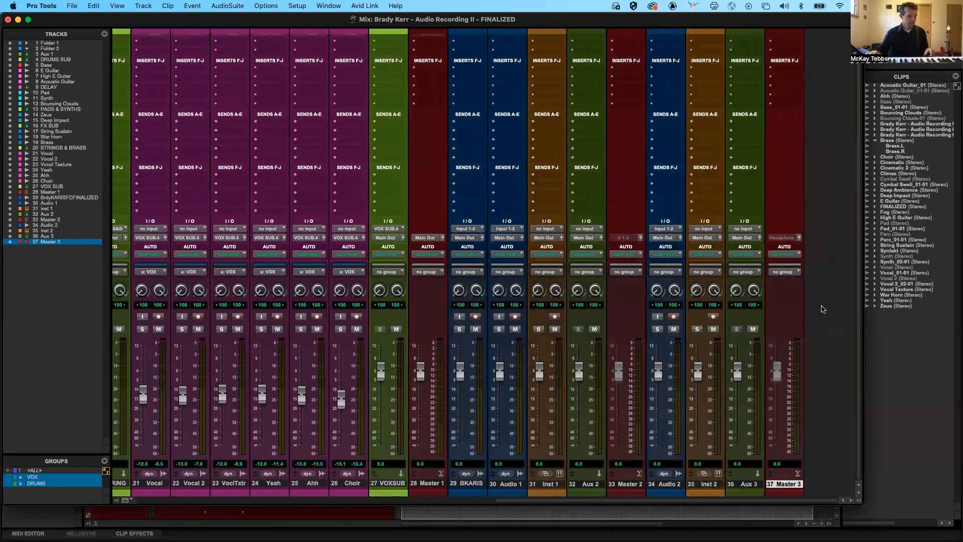
Add several more audio, aux input and instrument tracks after the last channel strip in the Mix window.
super+double_click(824, 309)
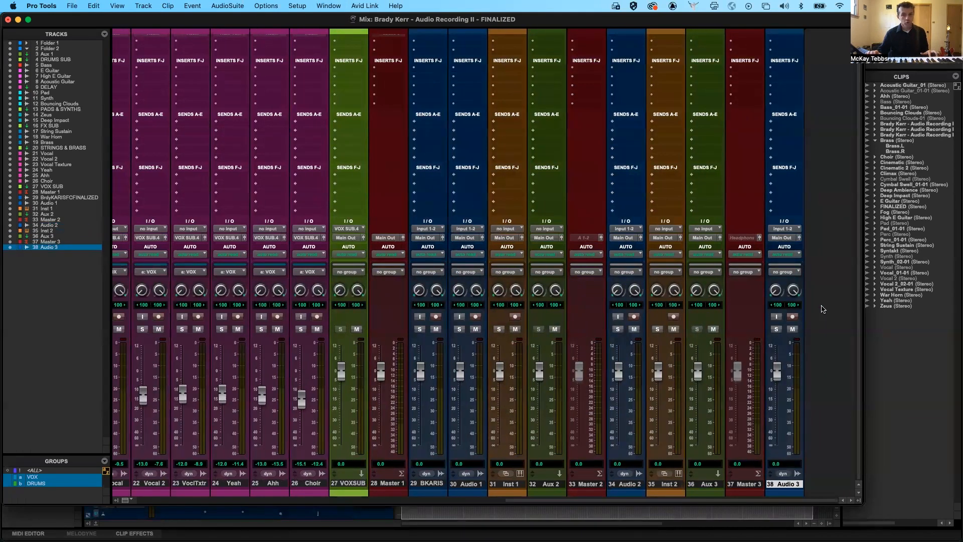
super+double_click(824, 309)
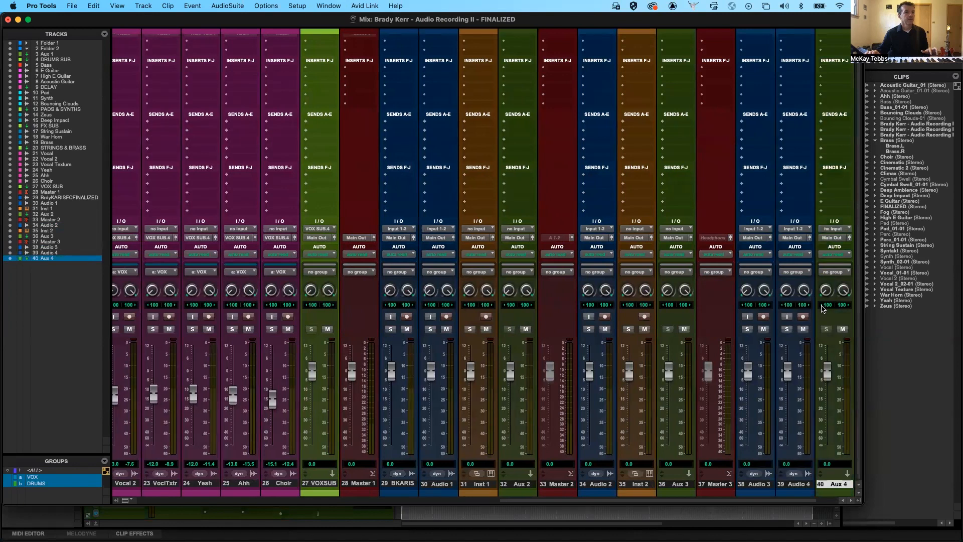
alt+double_click(805, 309)
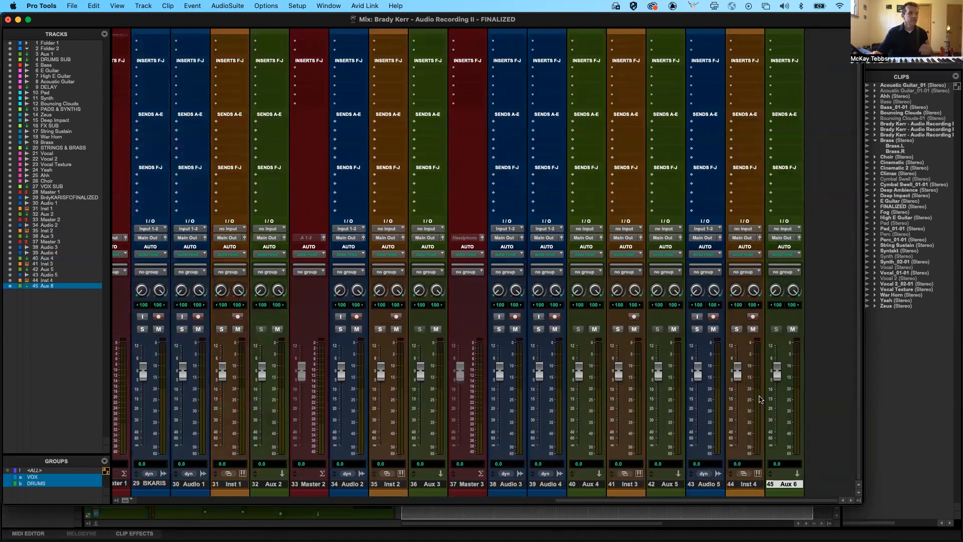
Extend the track selection from Aux 6 back to Audio 1 so that all newly created tracks are selected.
scroll(760, 399, left, 1)
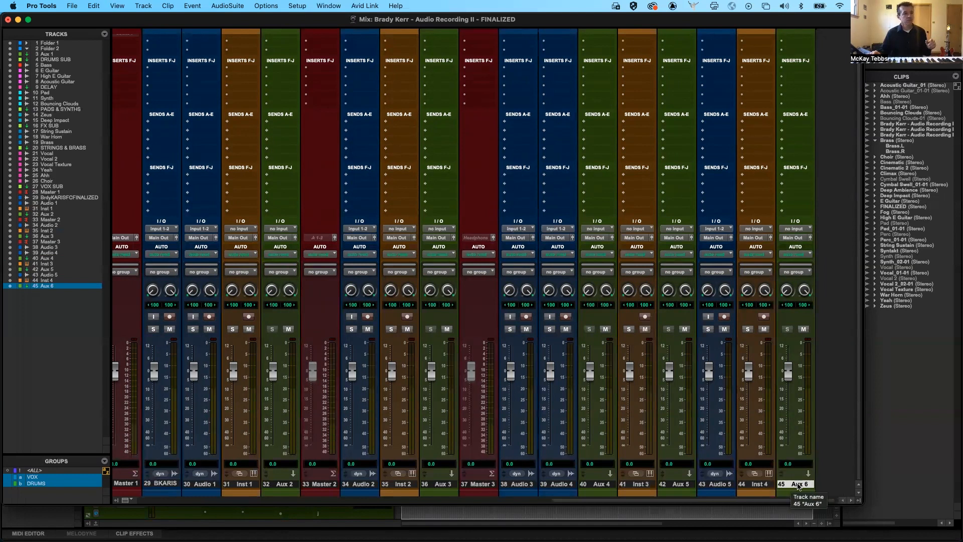
scroll(798, 487, left, 1)
scroll(798, 486, left, 8)
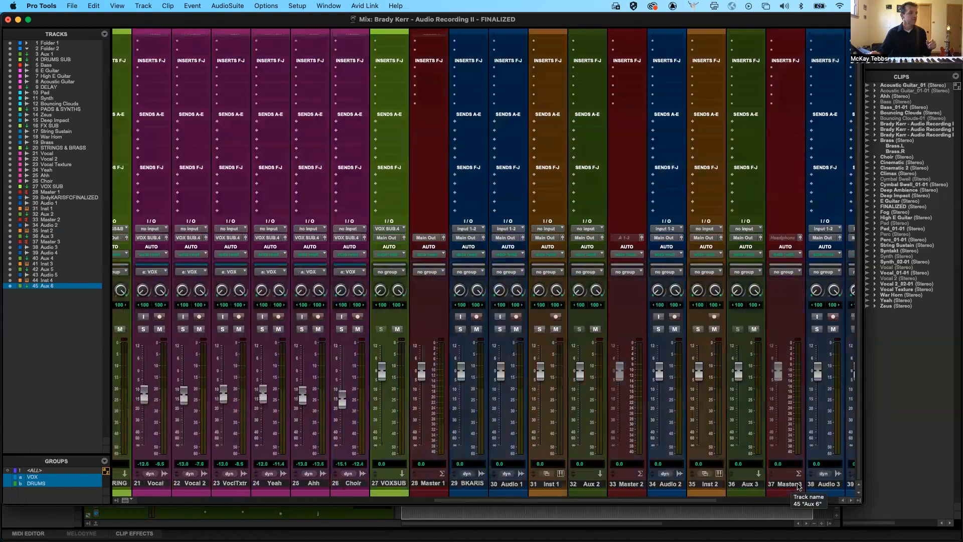
scroll(799, 486, right, 2)
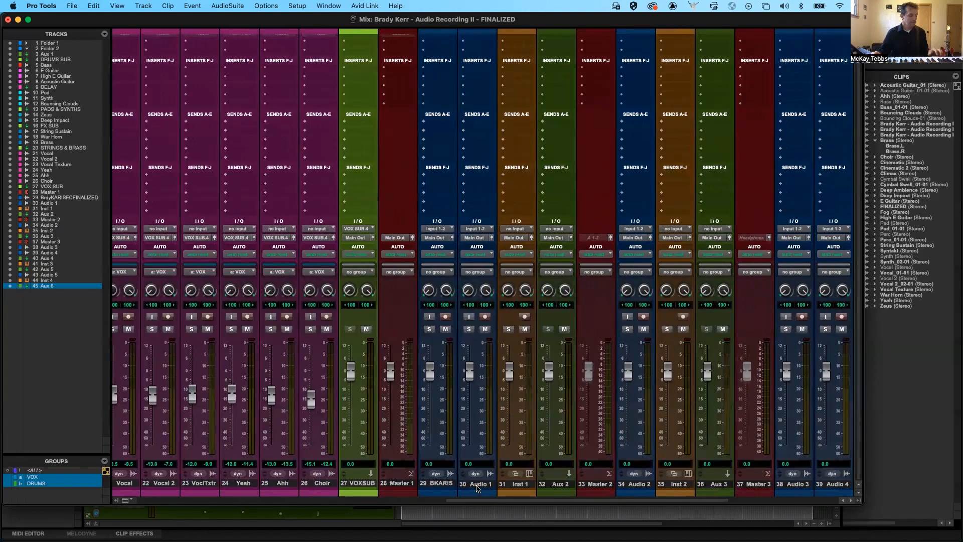
shift+click(476, 484)
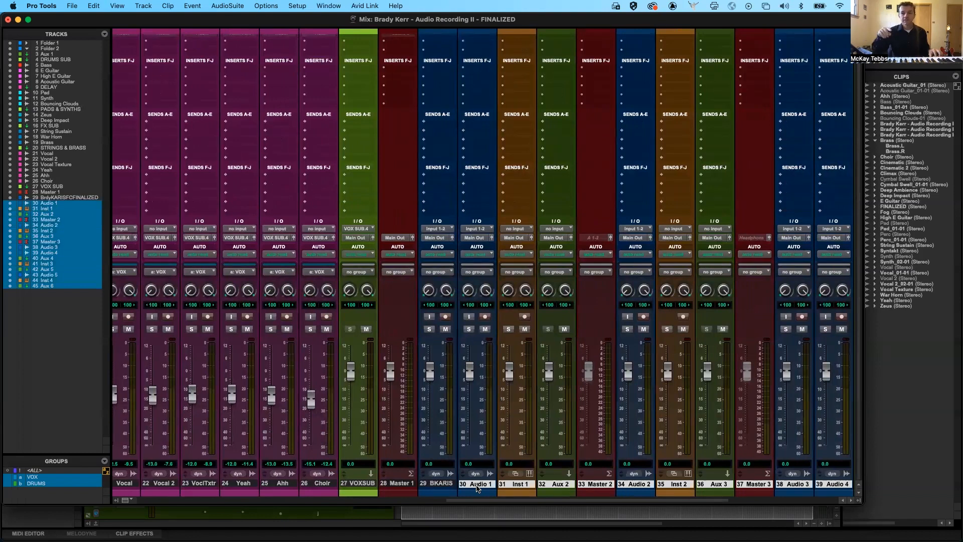
scroll(477, 487, right, 1)
scroll(477, 488, right, 15)
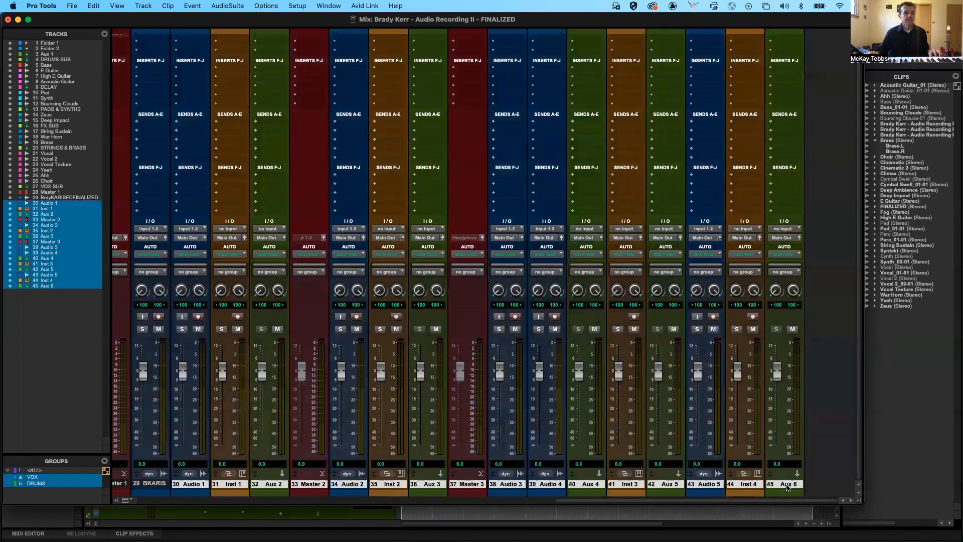
scroll(385, 477, left, 1)
scroll(385, 477, left, 4)
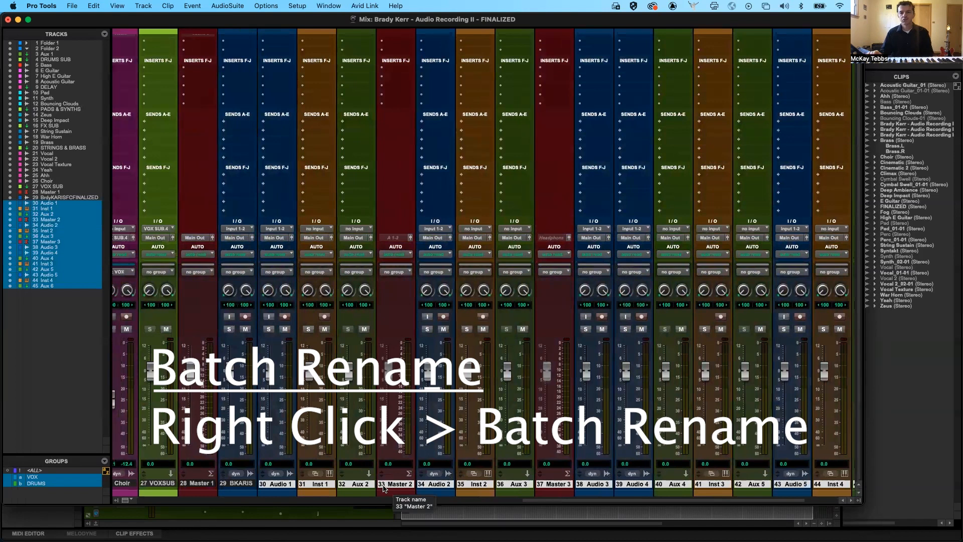
Switch to the Edit window and open the Batch Track Rename dialog for the selected tracks.
right_click(387, 488)
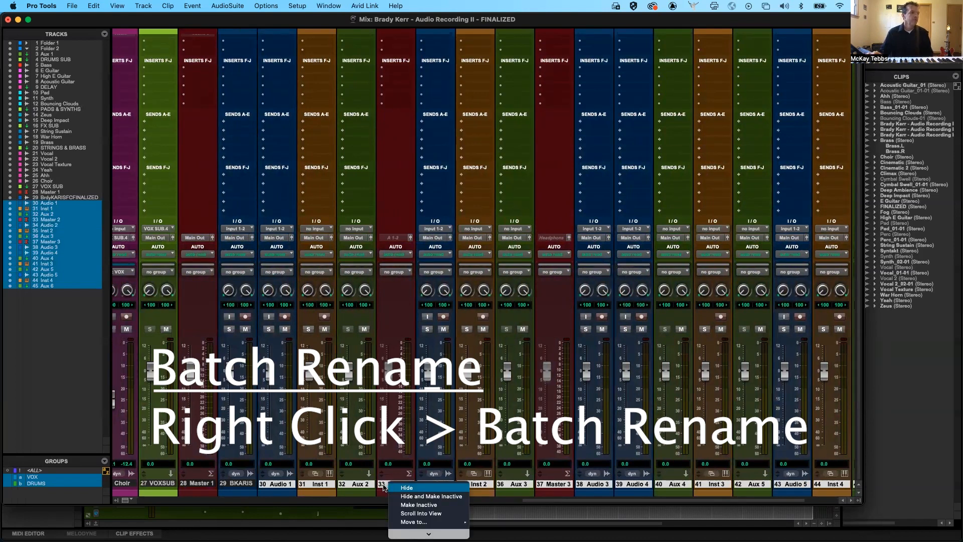
key(Escape)
key(super+equal)
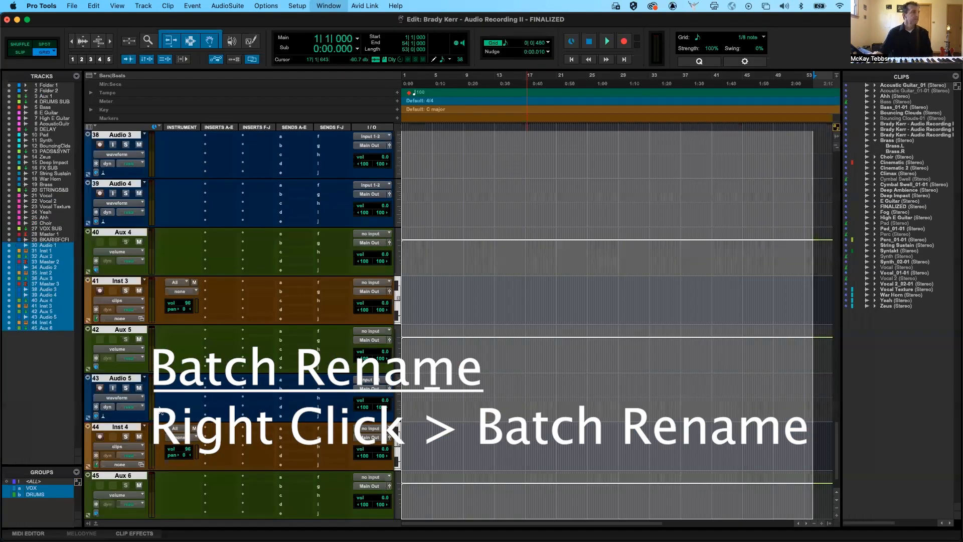
right_click(119, 284)
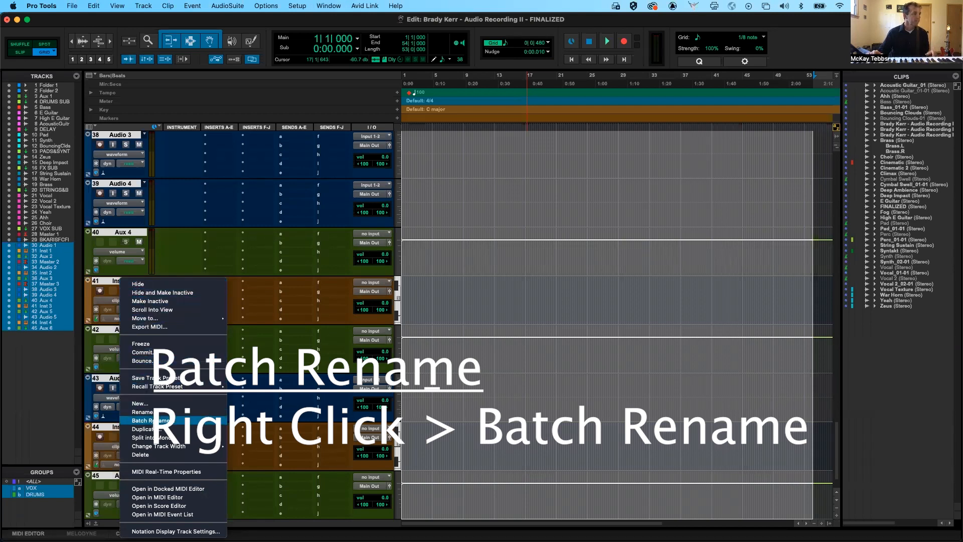
click(153, 424)
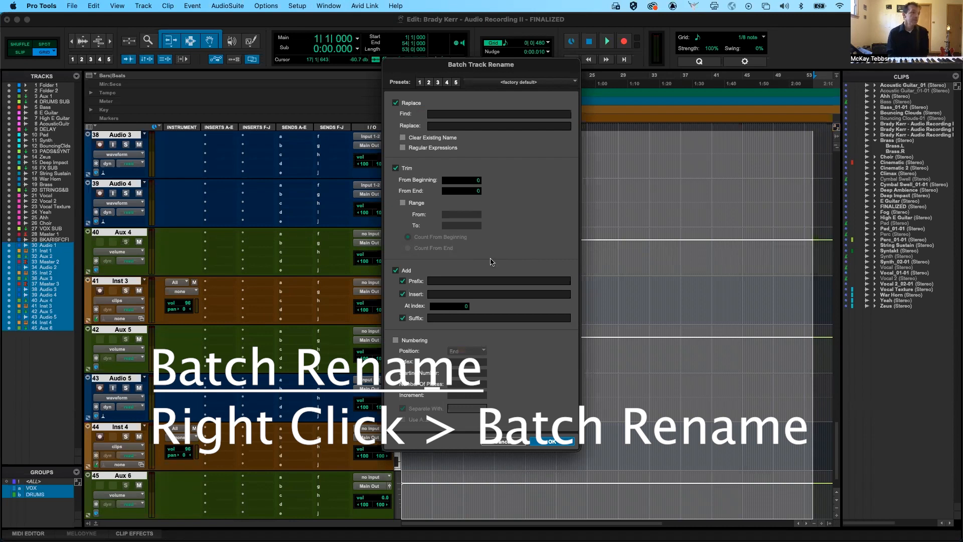
Batch rename the selected tracks, clearing existing names, adding the prefix Vocal and numbering at the end from 1 in increments of 1.
click(467, 282)
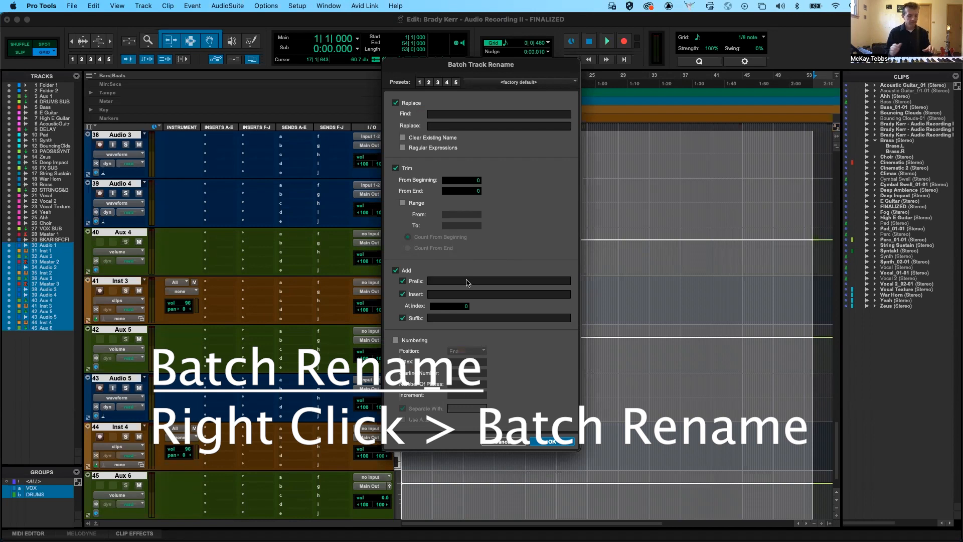
text(Vocal)
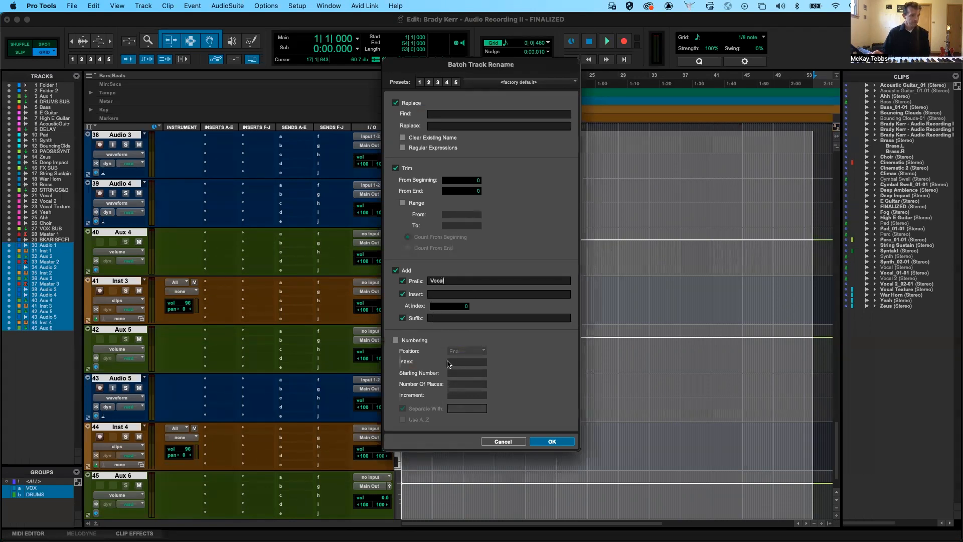
click(395, 340)
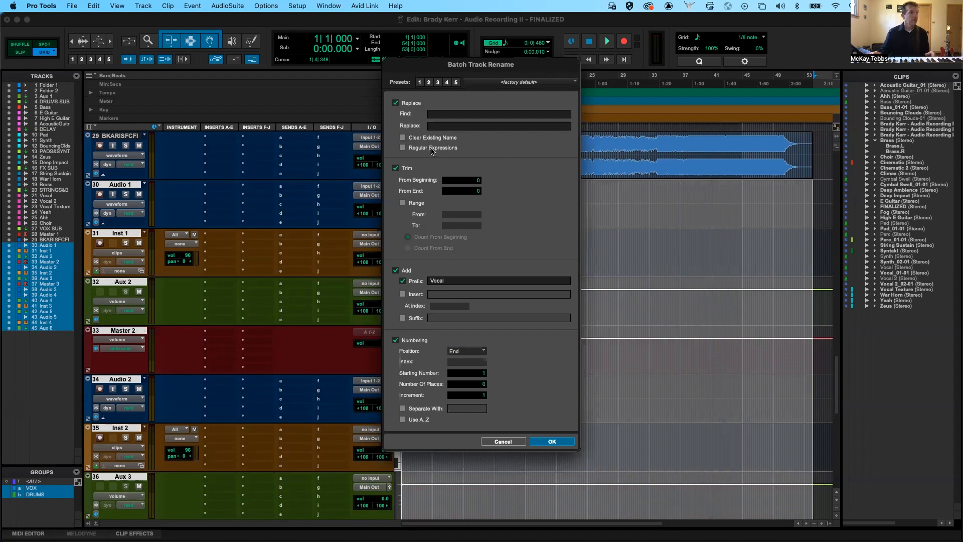
click(404, 138)
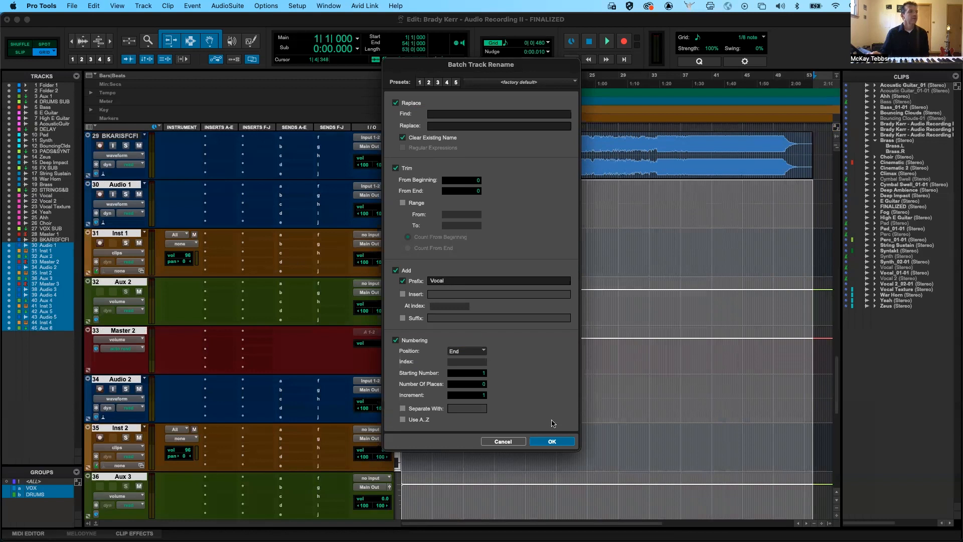
click(552, 442)
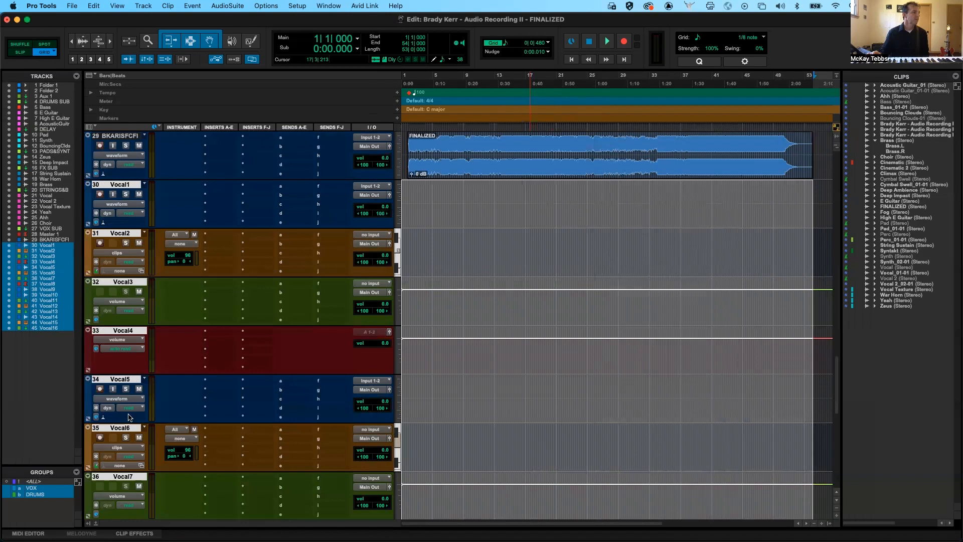
Review the renamed tracks and place the edit cursor on the Brass track at 6|2|480.
scroll(128, 433, down, 10)
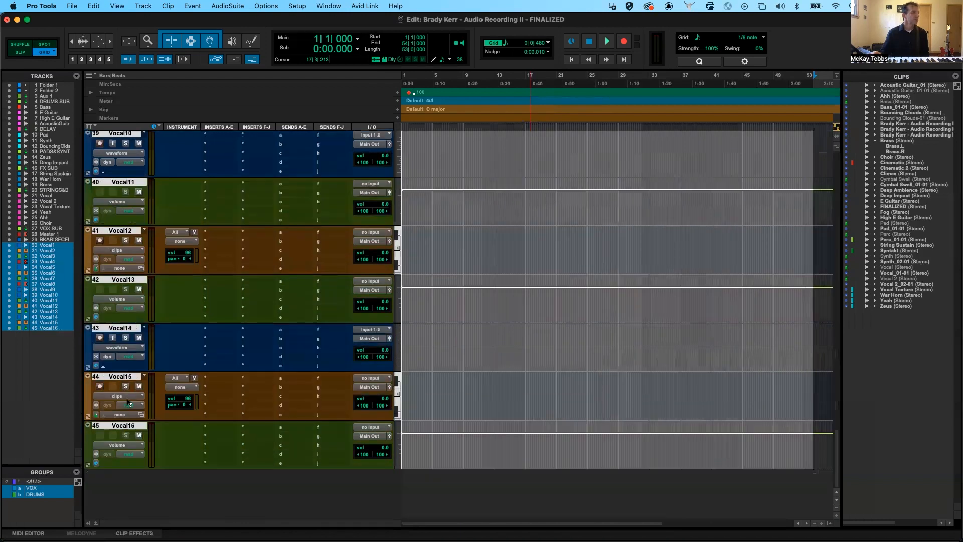
scroll(128, 428, up, 8)
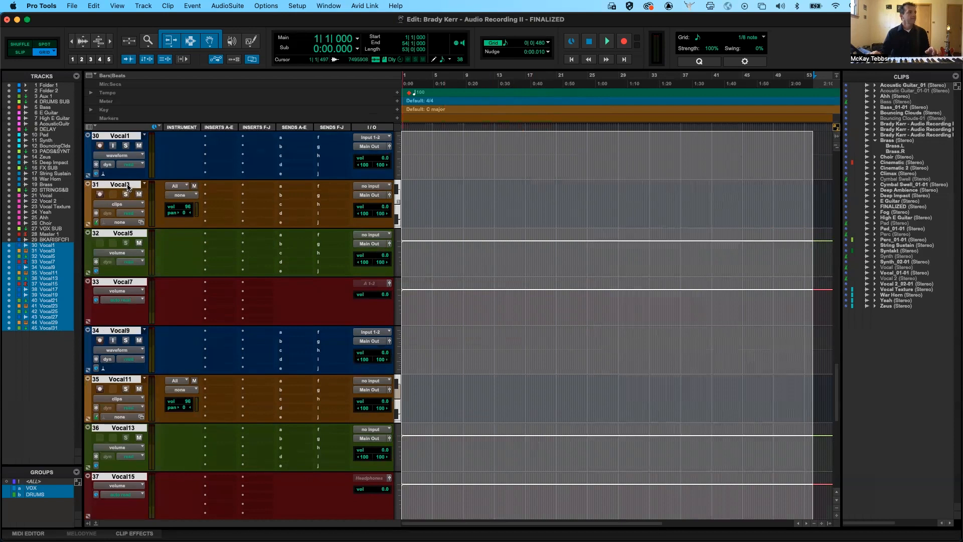
scroll(373, 226, up, 10)
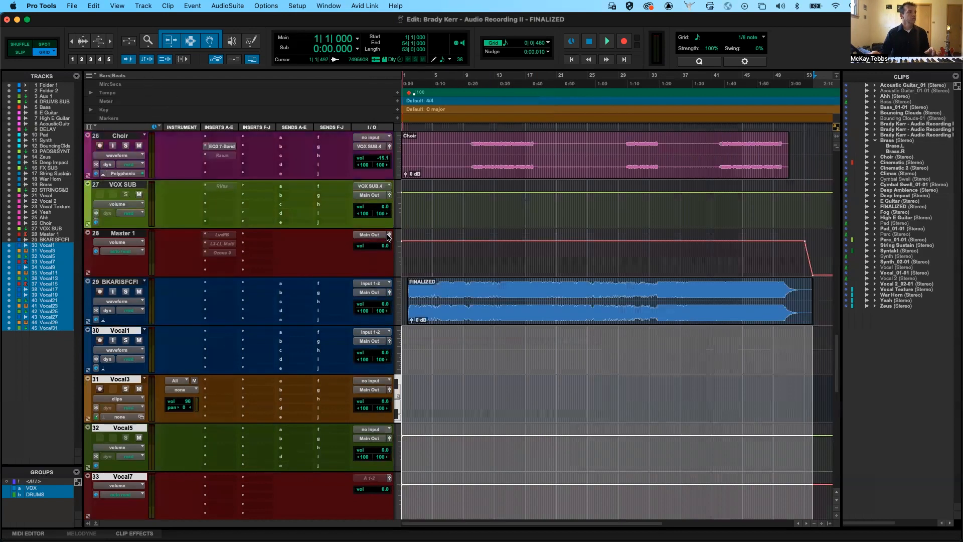
click(446, 210)
click(446, 209)
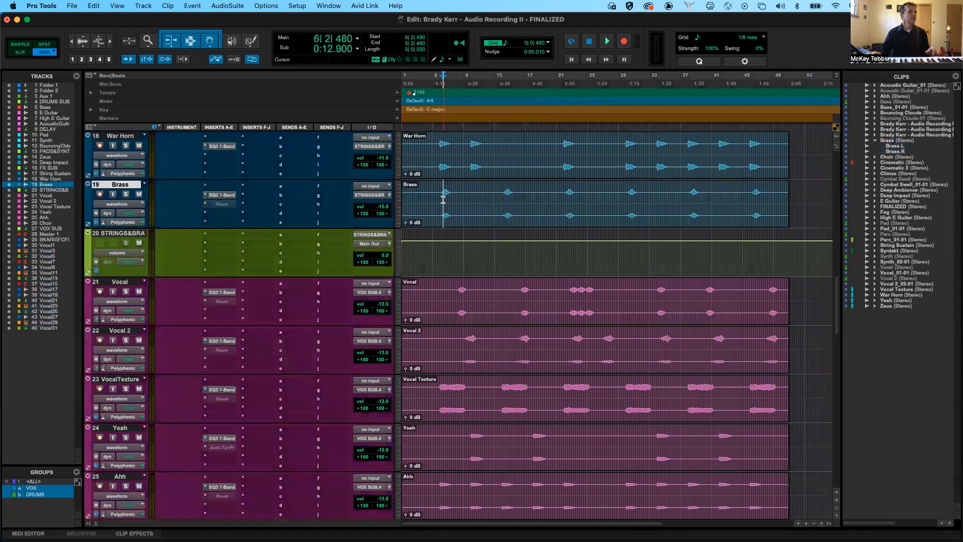
Solo the Vocal27 and Vocal1 tracks, and clear all solos at once using the Solo Status indicator.
scroll(139, 314, down, 15)
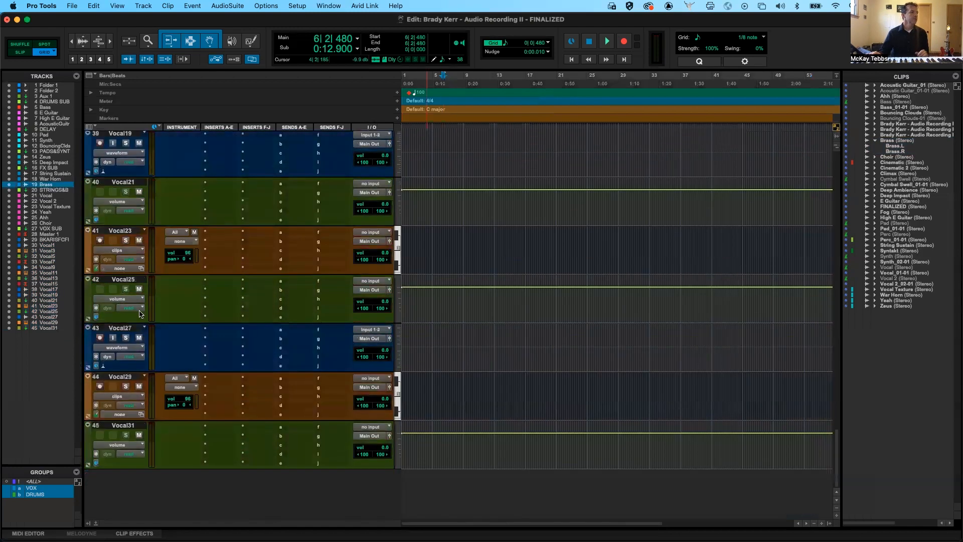
click(126, 338)
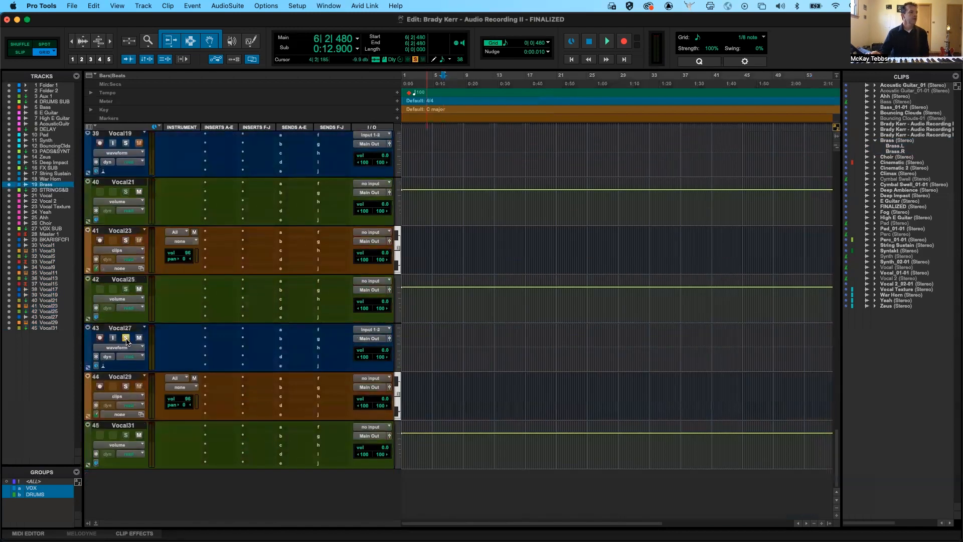
scroll(127, 246, up, 10)
click(126, 243)
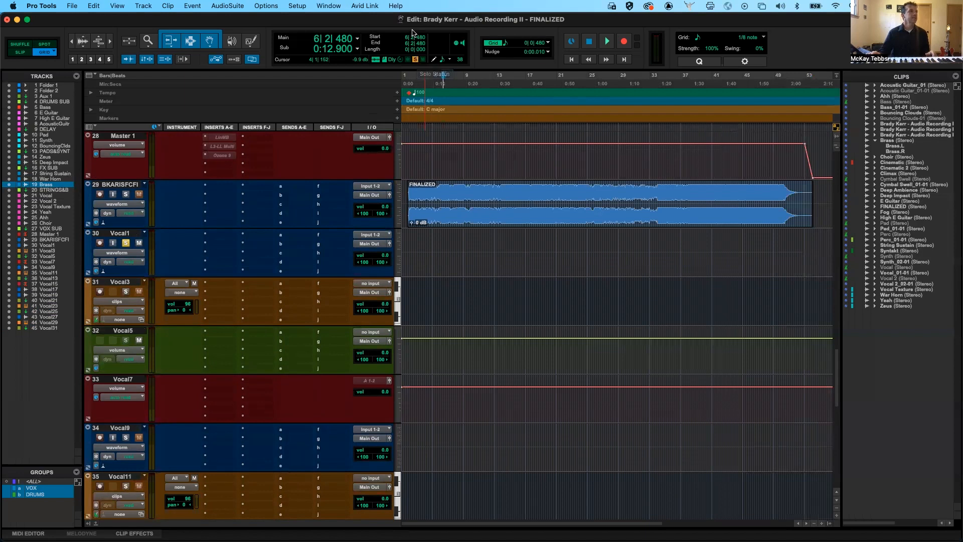
click(416, 60)
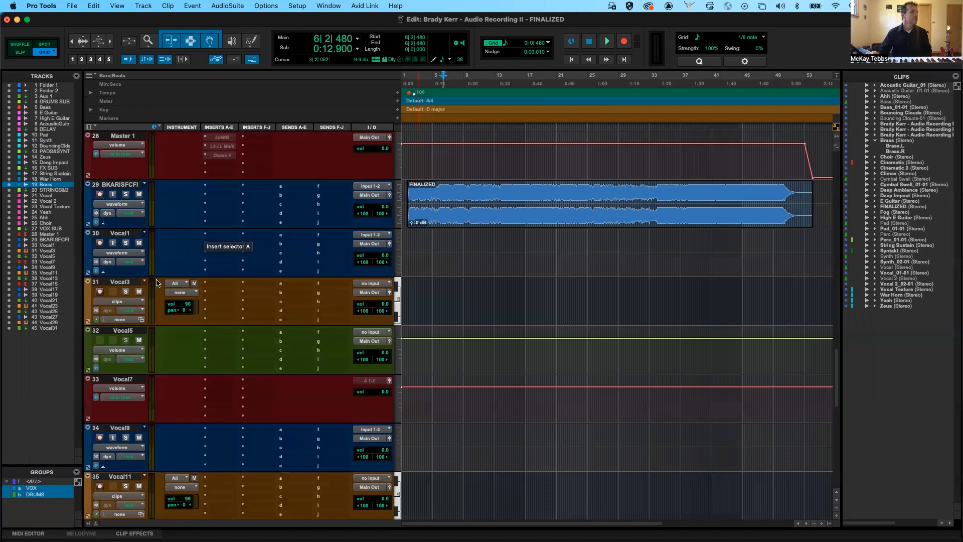
Mute the Vocal3 and Vocal9 tracks in the Edit window.
click(138, 292)
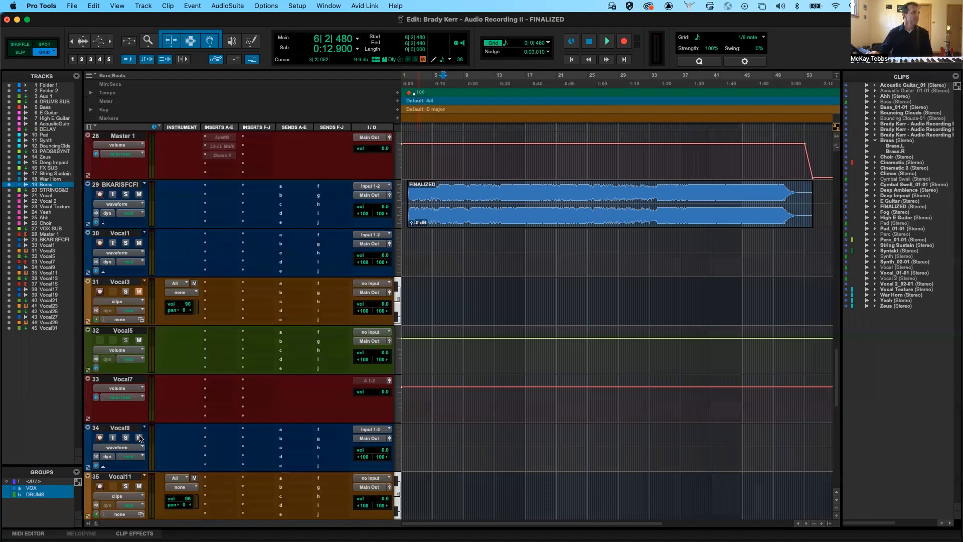
scroll(139, 438, down, 5)
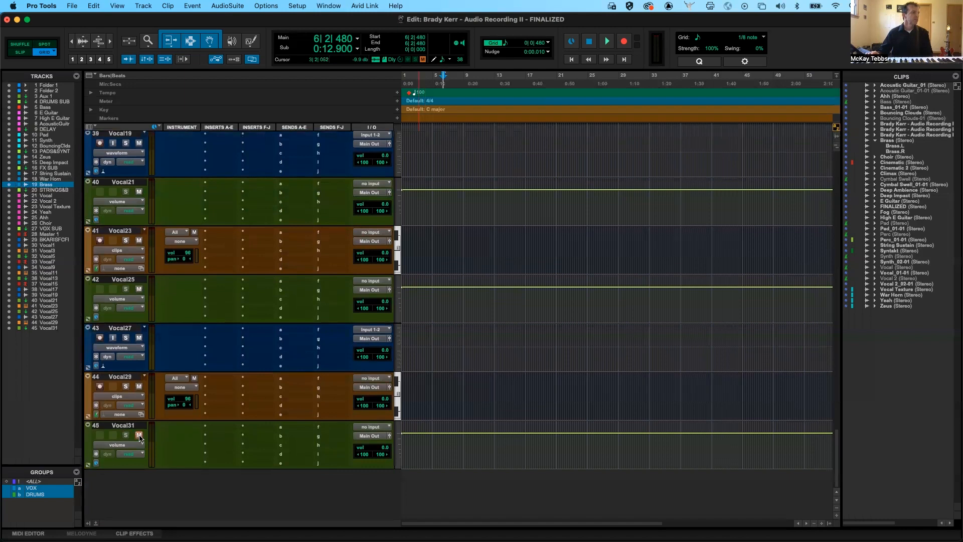
scroll(166, 326, up, 5)
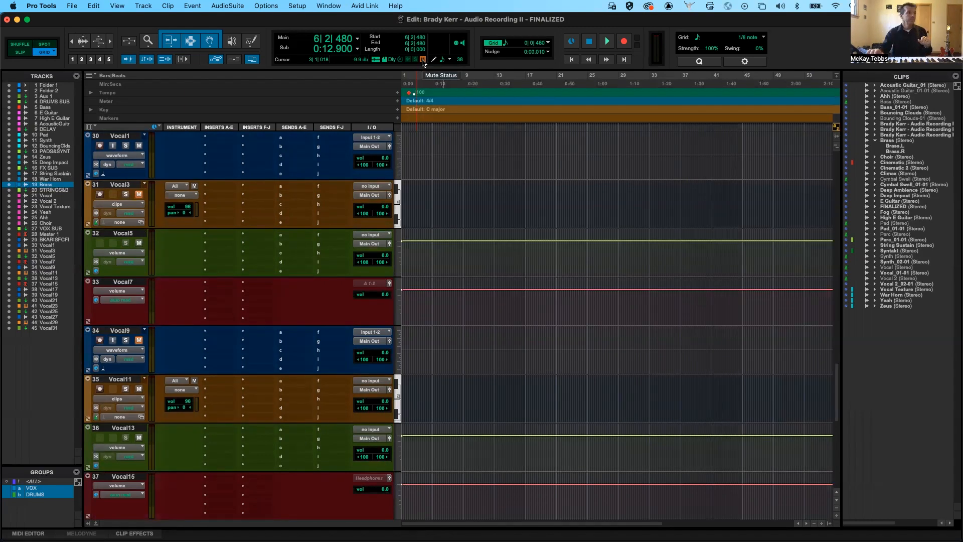
Select the Vocal3 track and toggle its solo on and off.
click(122, 185)
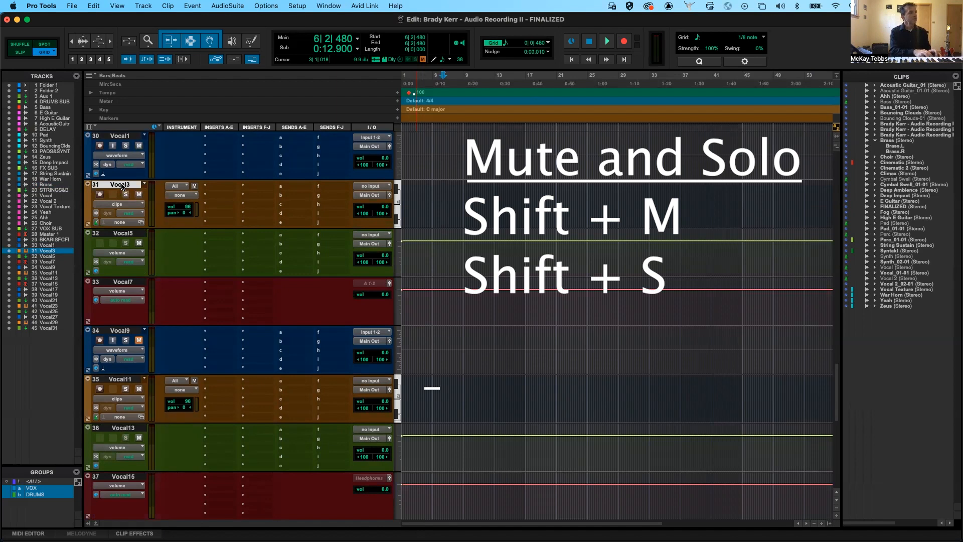
key(shift+s)
key(shift+s)
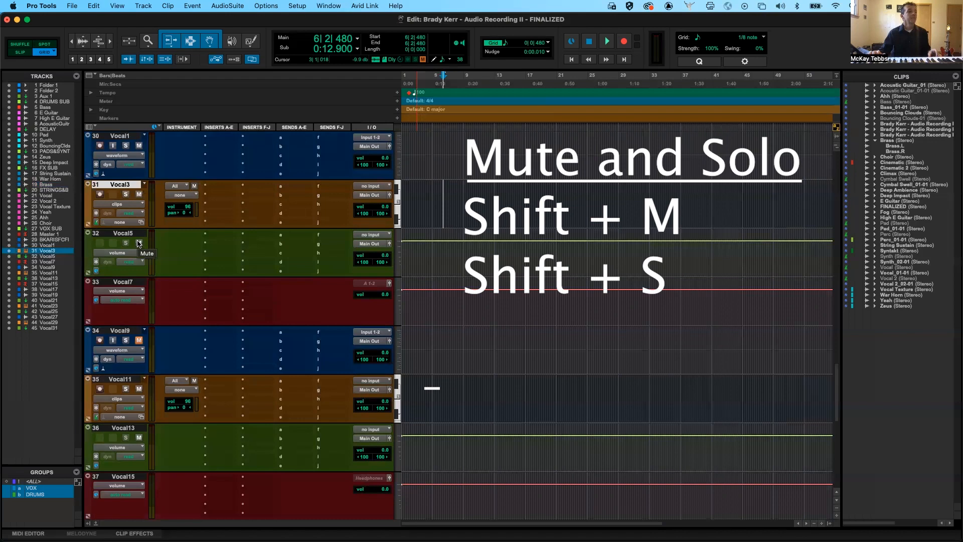
Mute Vocal5, add it to the Vocal3 selection, and toggle the mute of the selected tracks on and off repeatedly.
click(139, 244)
shift+click(132, 234)
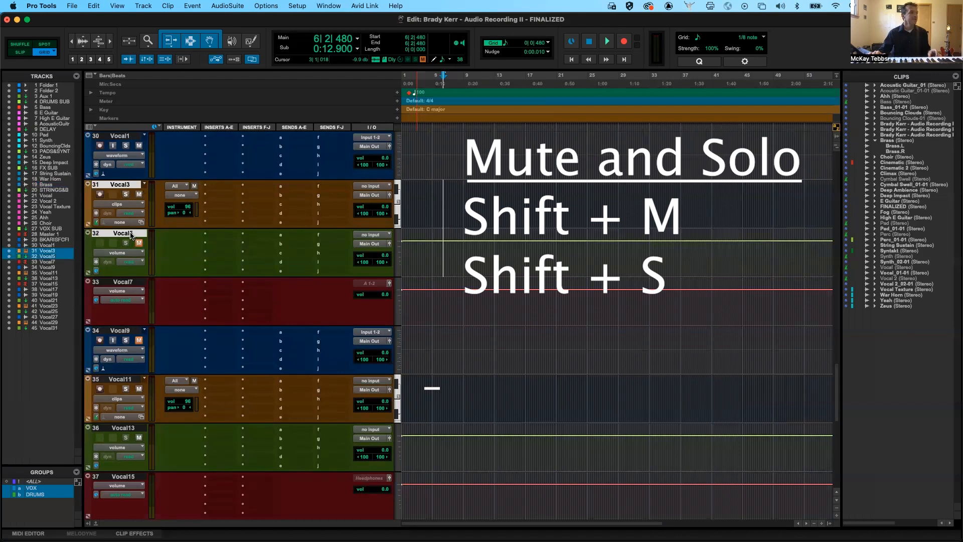
key(shift+m)
key(shift+m)
key(shift+m)
key(shift+m)
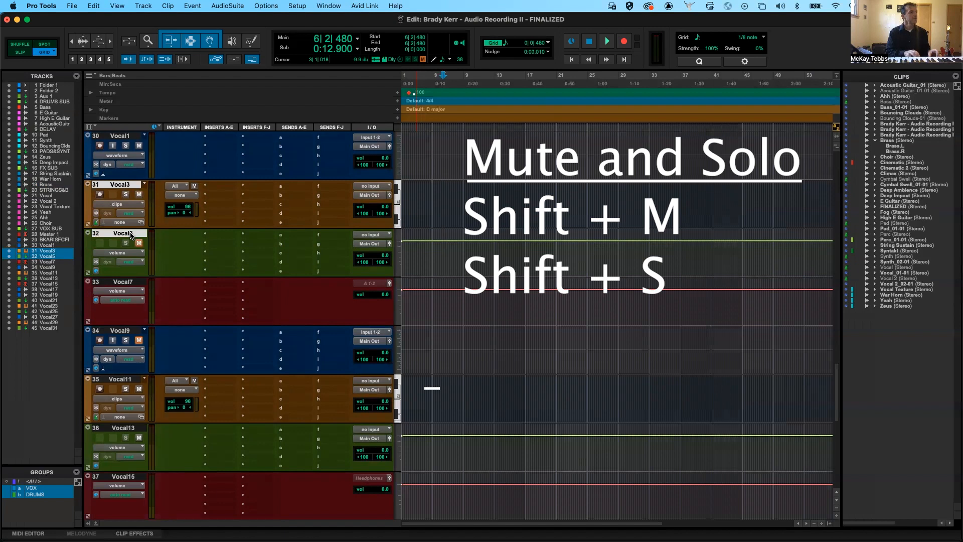
key(shift+m)
key(shift+m)
key(shift+m)
key(shift+m)
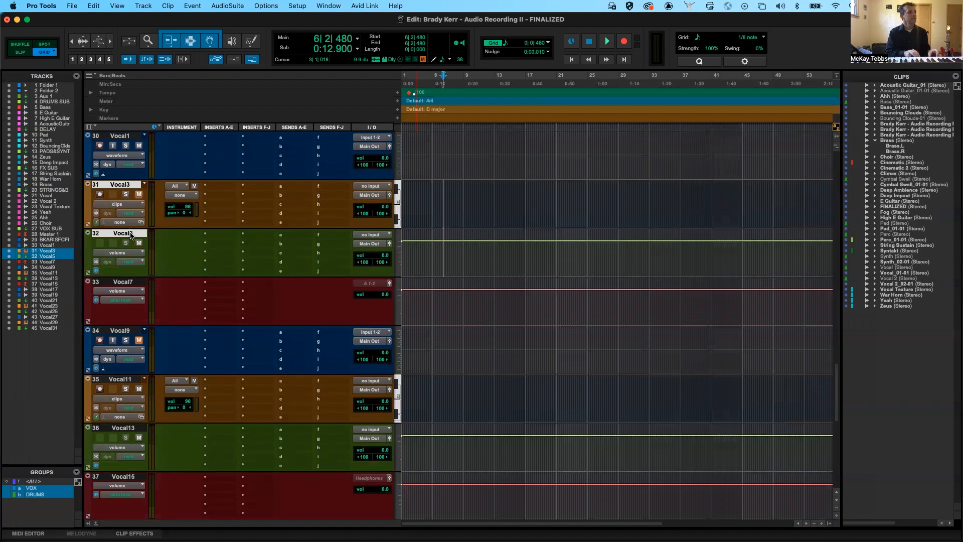
key(shift+m)
key(shift+m)
key(shift+m)
key(shift+m)
key(shift+m)
key(shift+m)
key(shift+m)
Move the track selection down to the Vocal7 track.
key(semicolon)
scroll(135, 238, up, 15)
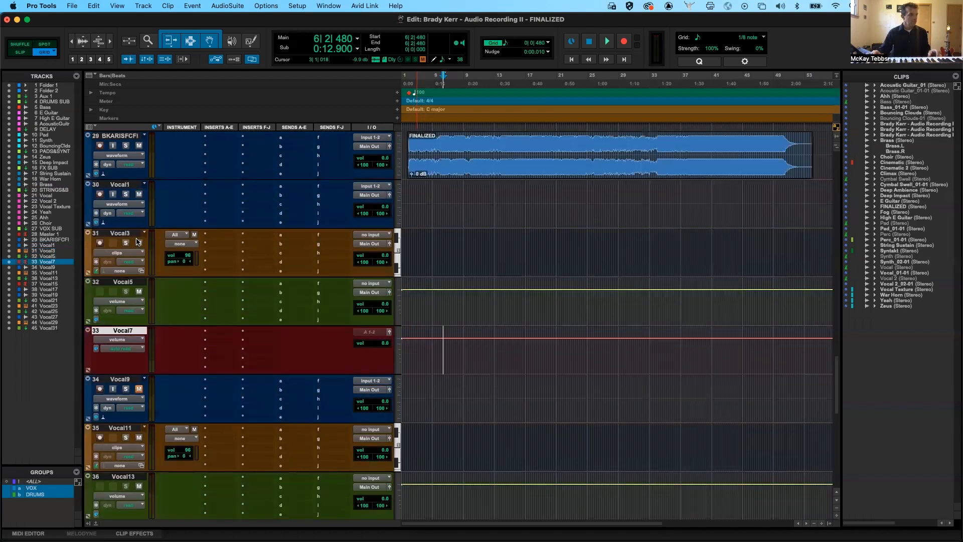
Select the Folder 1 track at the start of the session and open it to reveal its member tracks.
scroll(137, 242, up, 15)
key(r)
key(r)
key(r)
key(r)
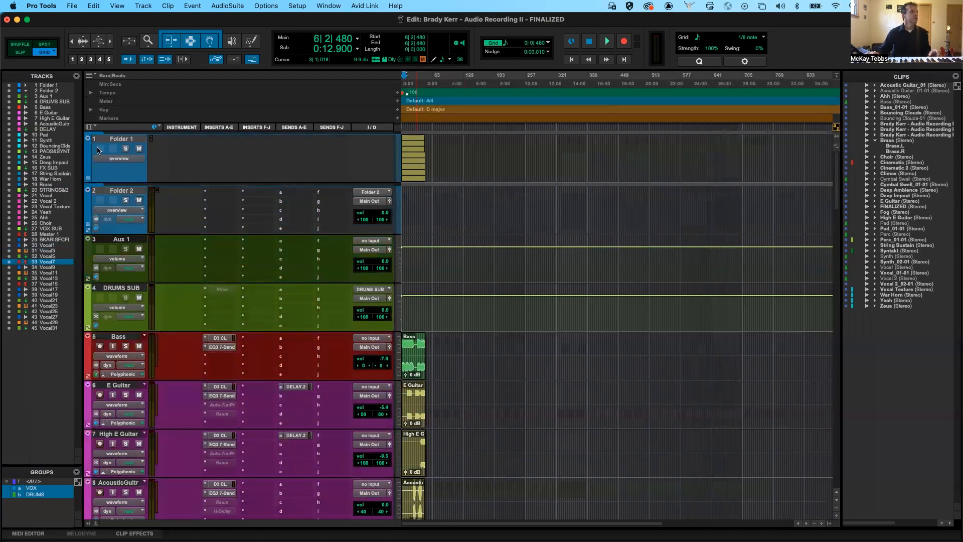
click(115, 141)
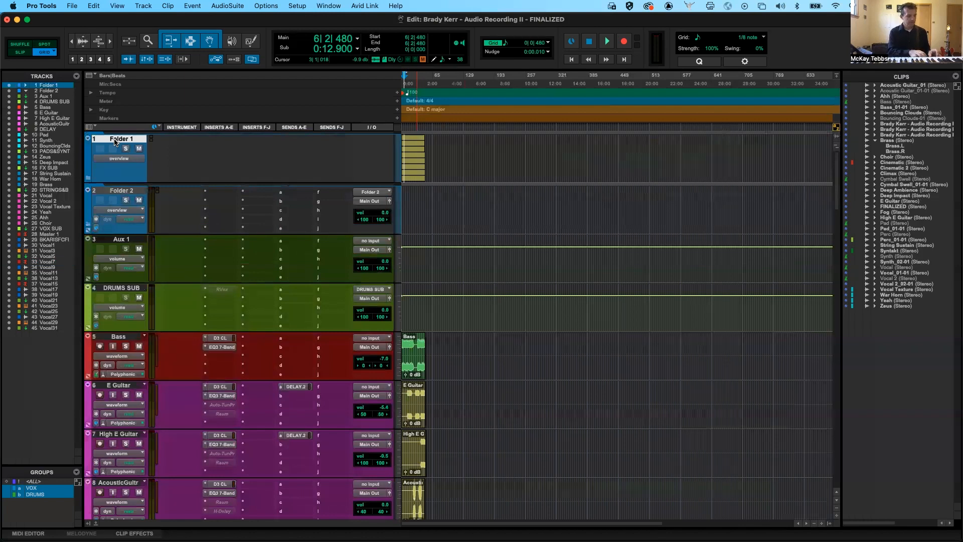
key(shift+f)
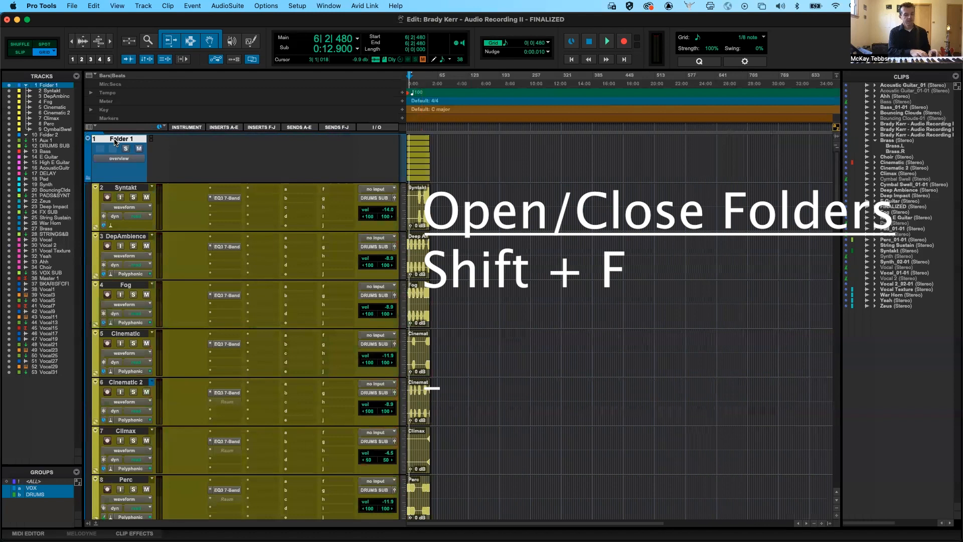
Toggle Folder 1 closed and open repeatedly, leaving it closed.
key(shift+f)
key(shift+f)
key(shift+f)
key(shift+f)
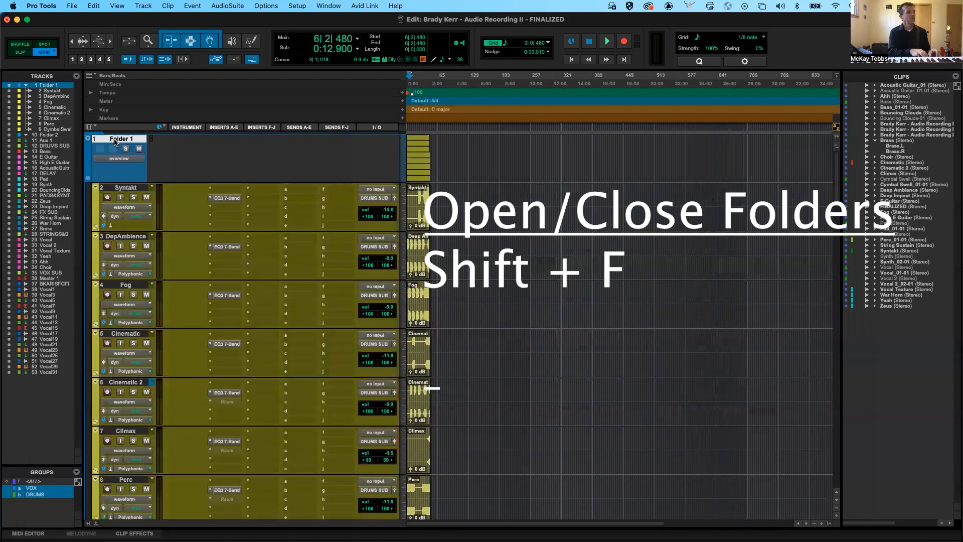
key(shift+f)
key(shift+f)
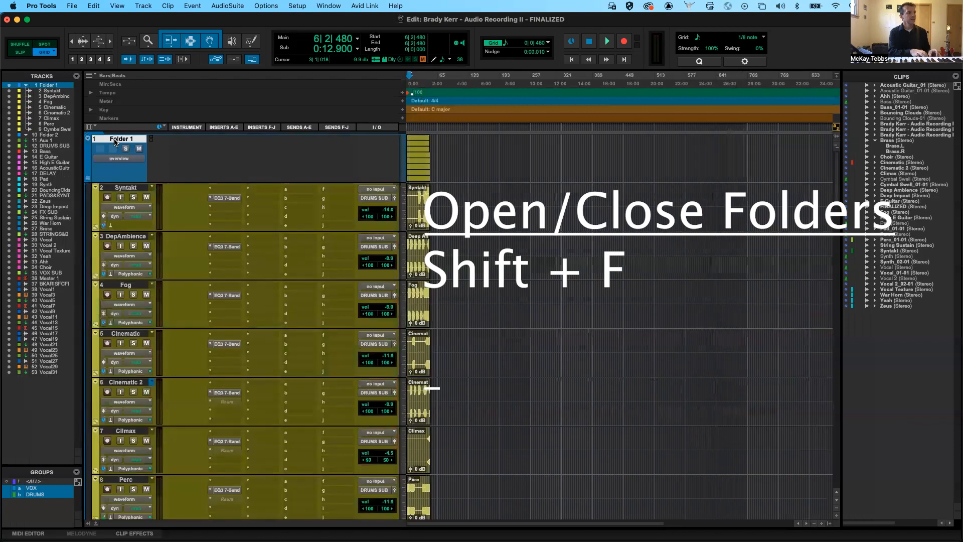
key(shift+f)
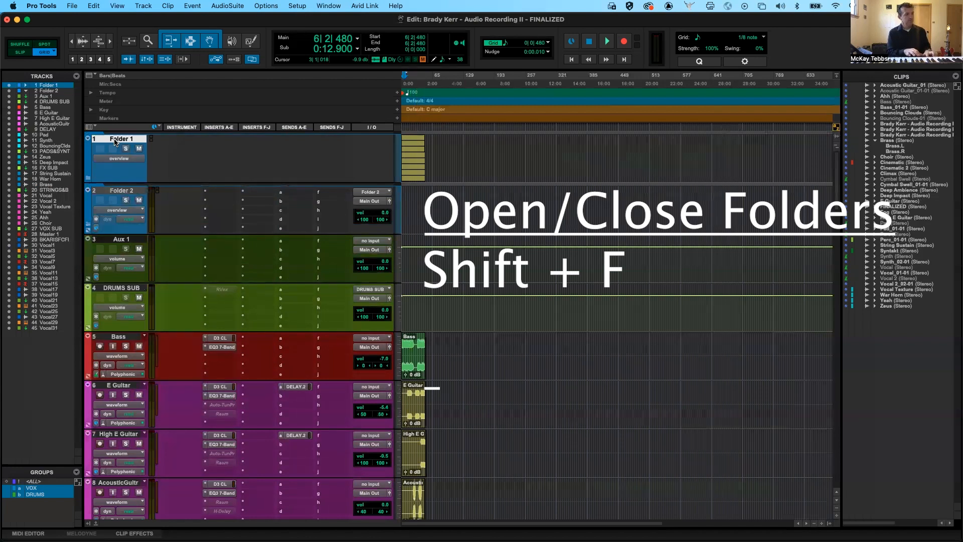
Toggle Folder 1's mute and solo on and off, and open and close the folder between the changes.
key(shift+f)
key(shift+m)
key(shift+s)
key(shift+f)
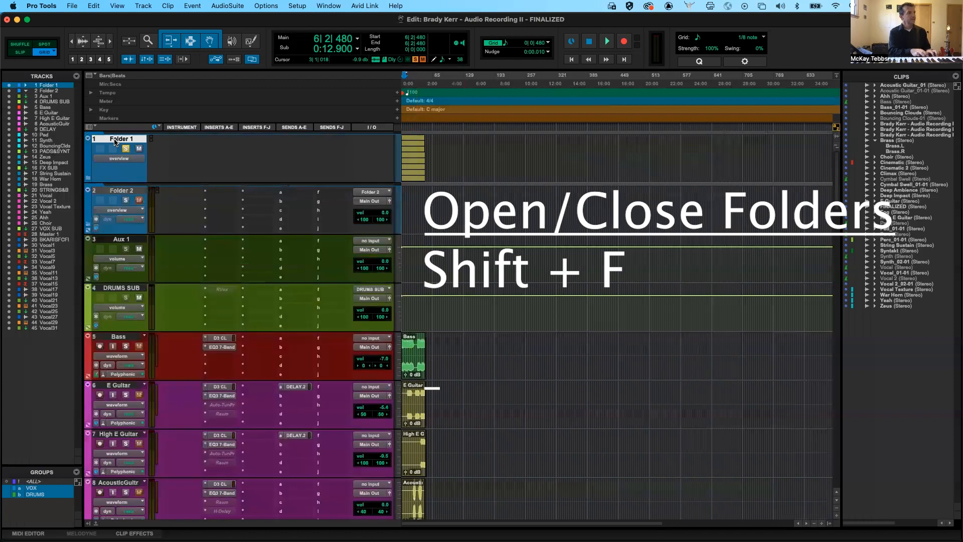
key(shift+f)
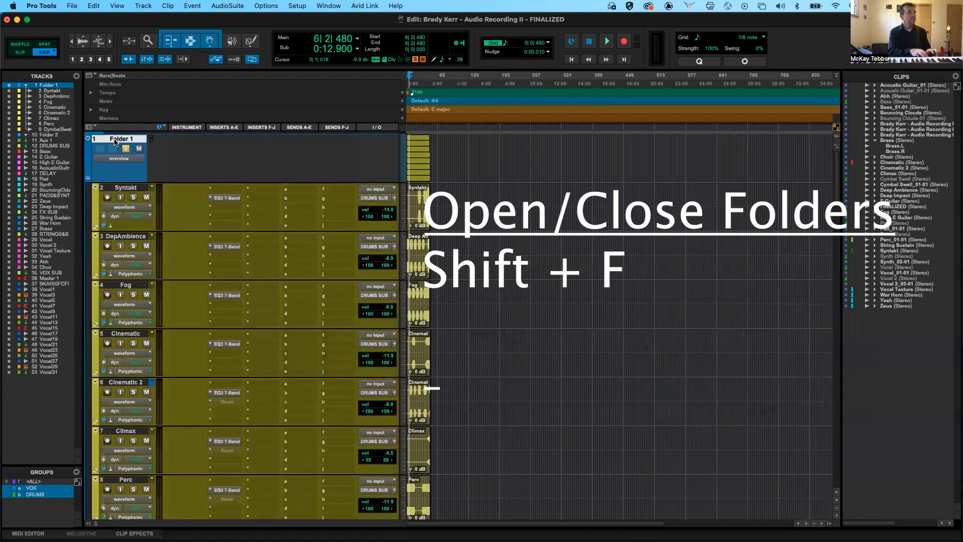
key(shift+f)
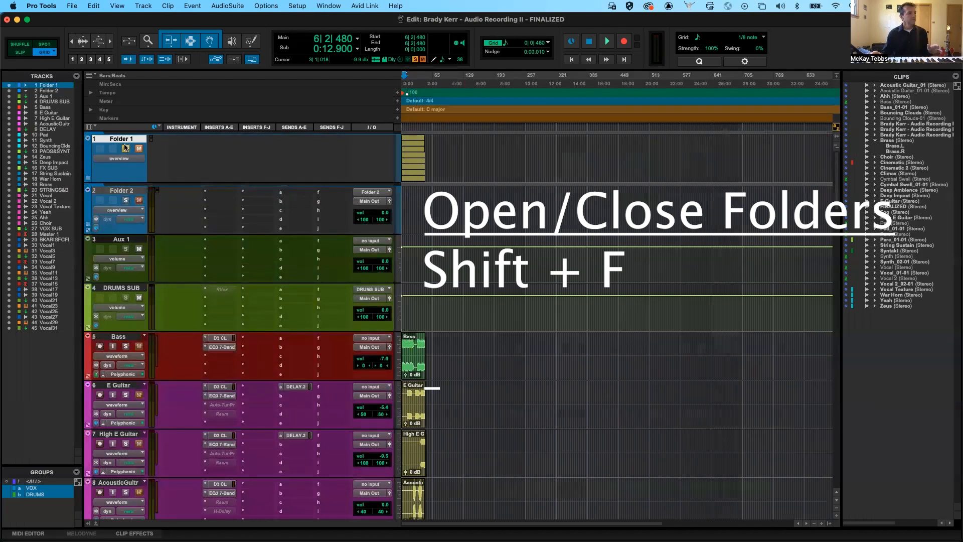
click(125, 149)
click(139, 149)
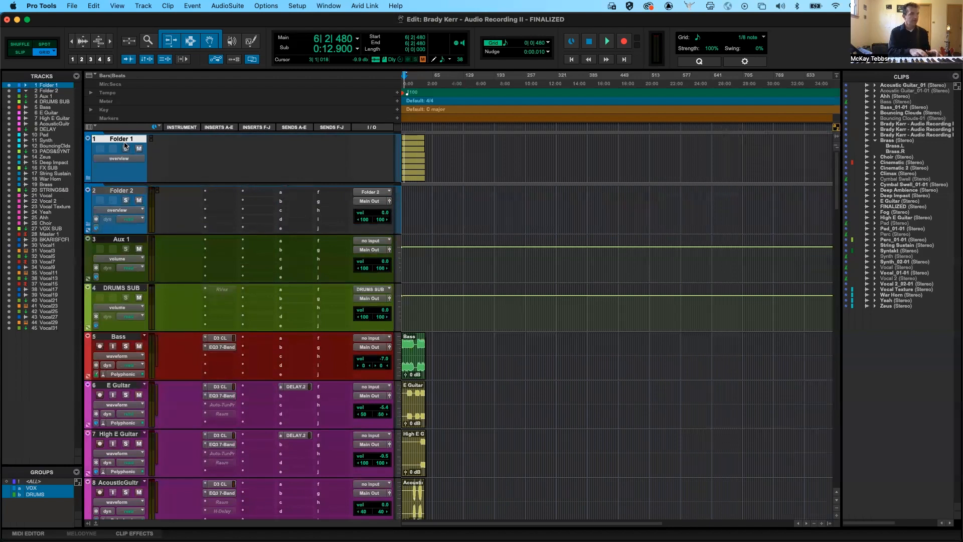
key(shift+f)
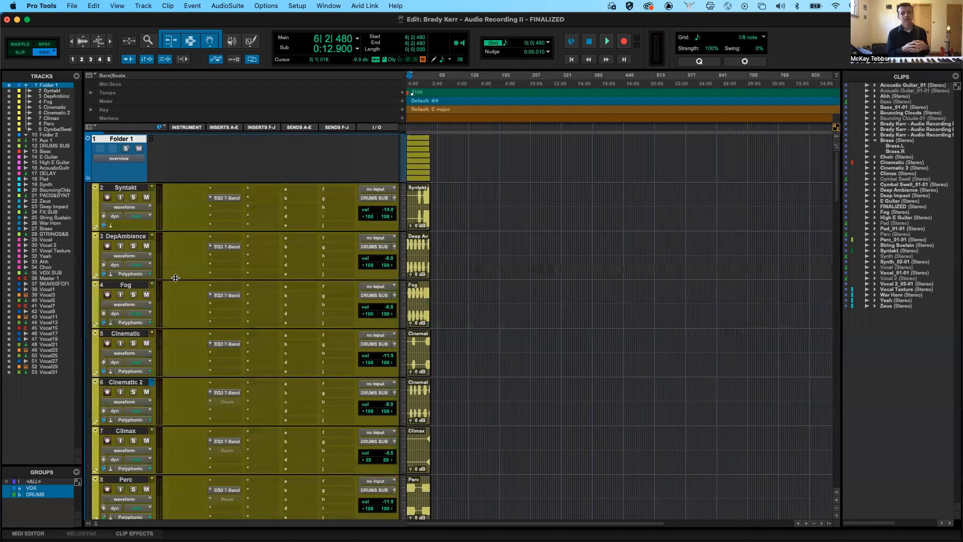
click(88, 178)
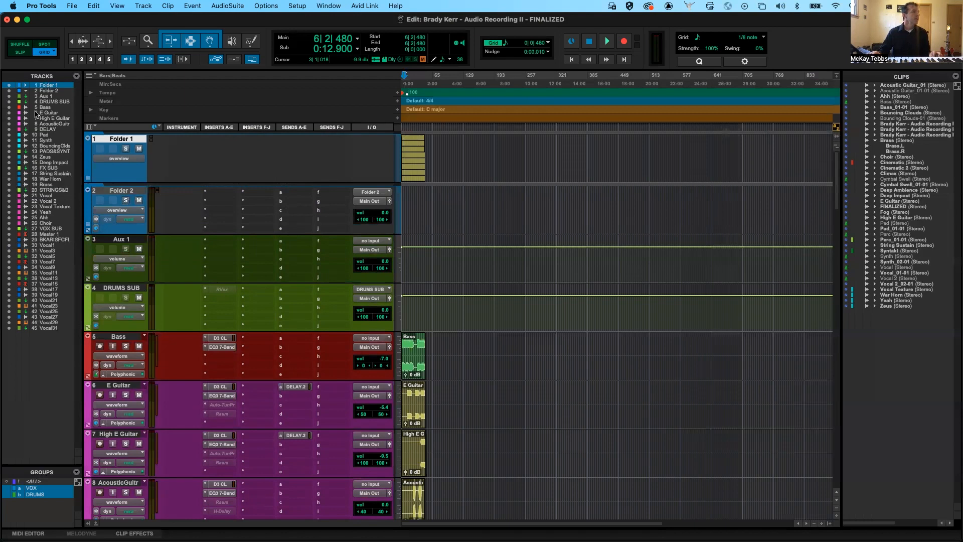
Show only the selected Folder 1 track, and switch the display to show only folders.
click(77, 76)
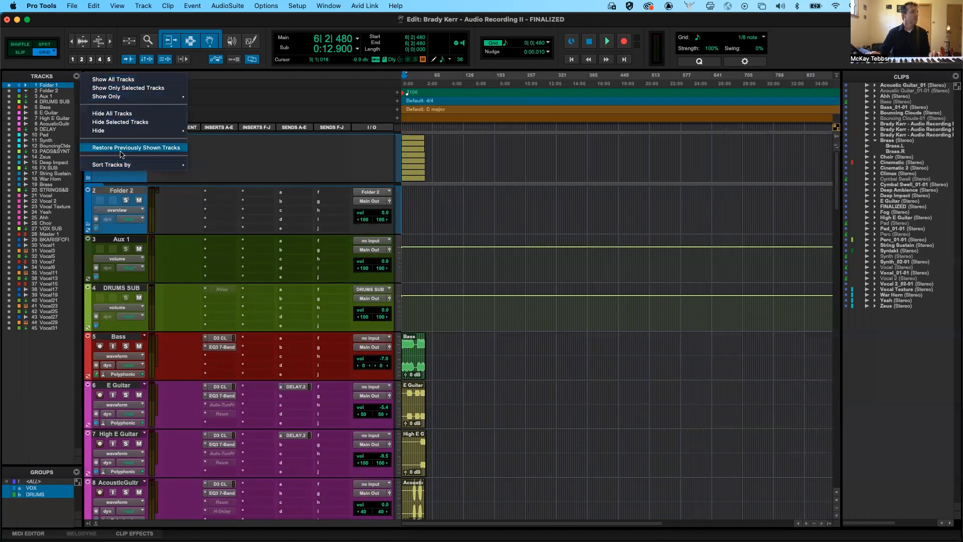
click(148, 88)
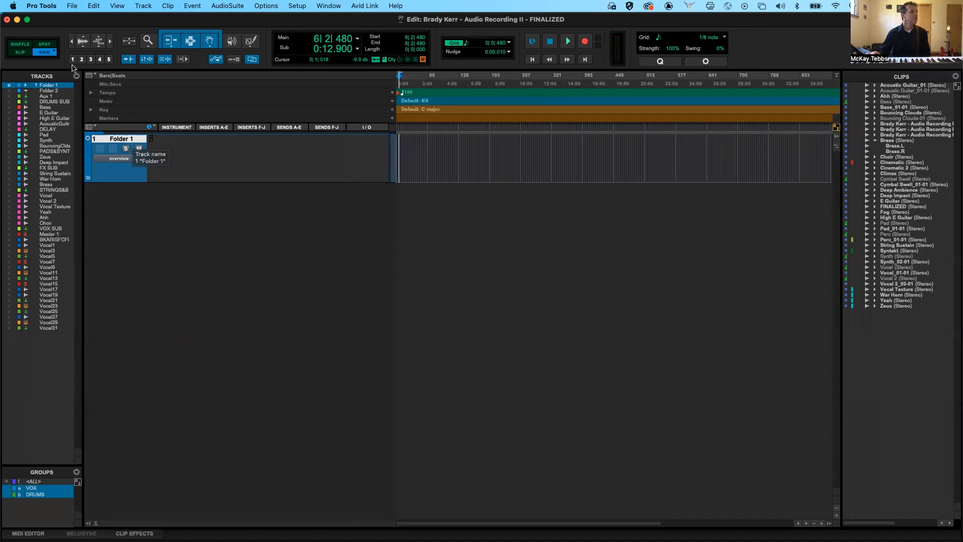
click(76, 76)
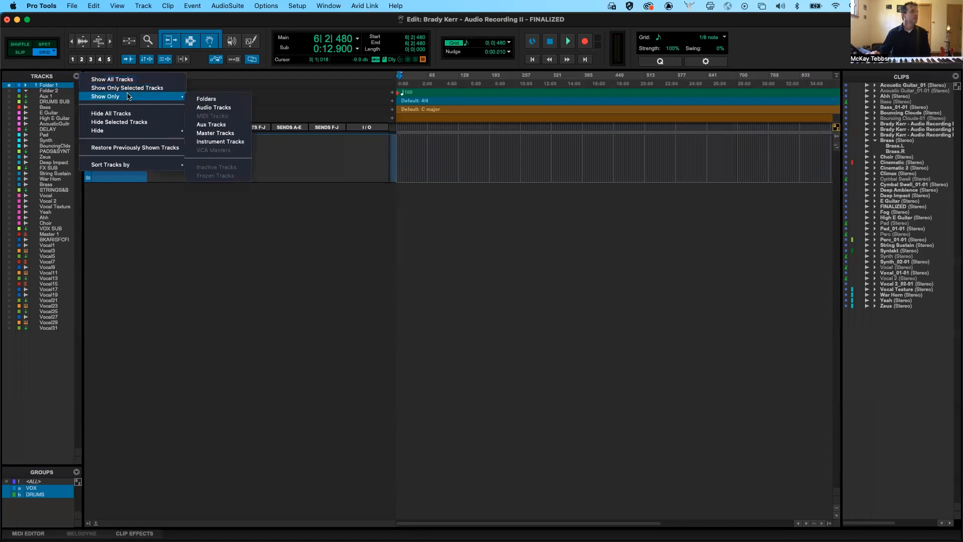
mouse_move(181, 96)
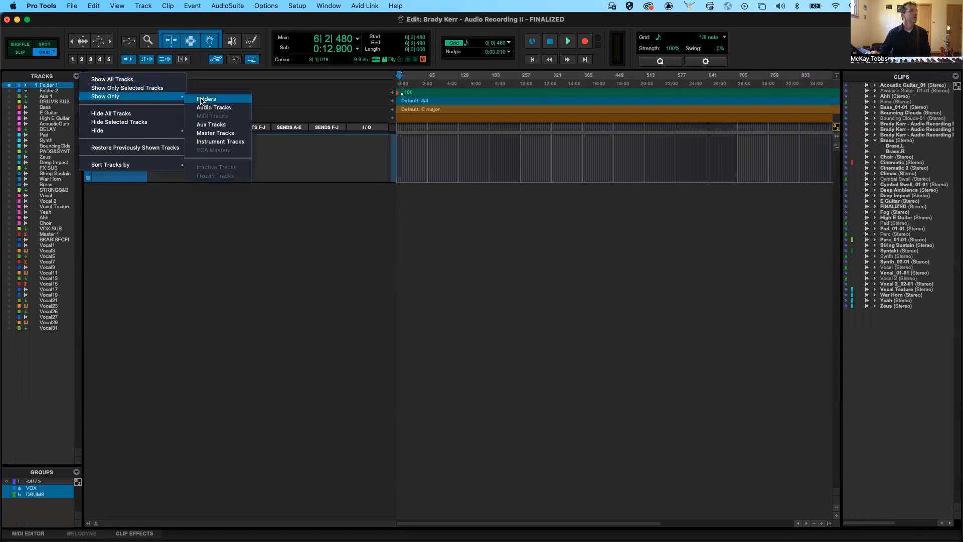
click(201, 100)
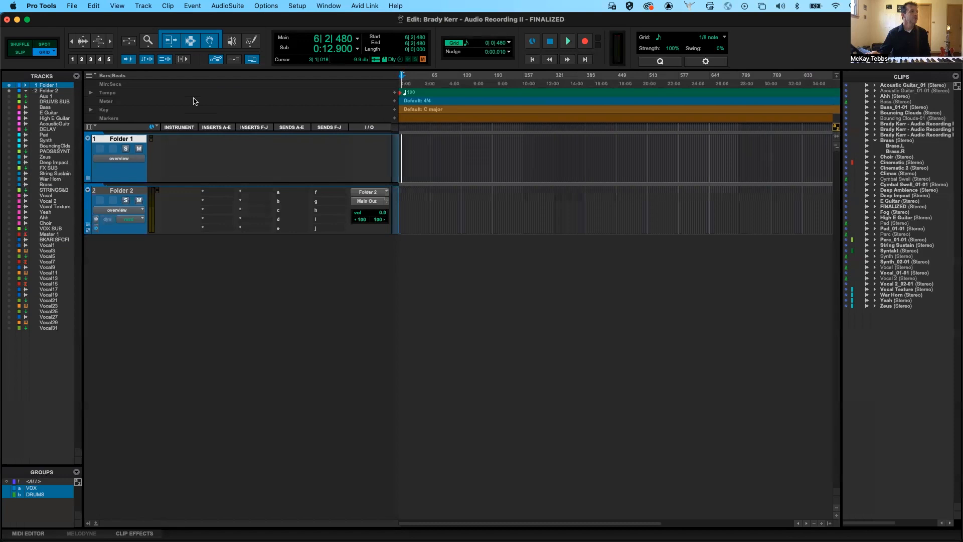
Show only the audio tracks and look through the filtered track list.
click(77, 77)
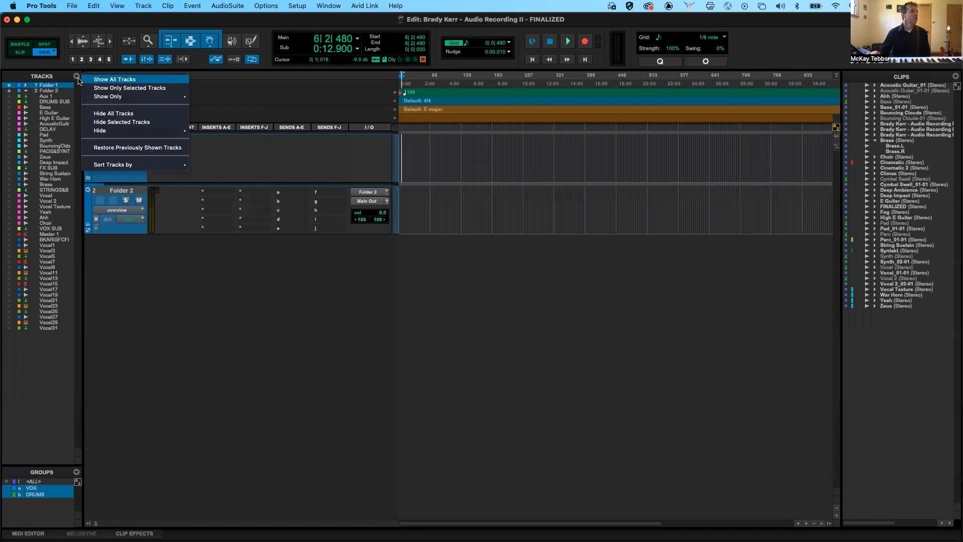
mouse_move(100, 95)
click(209, 108)
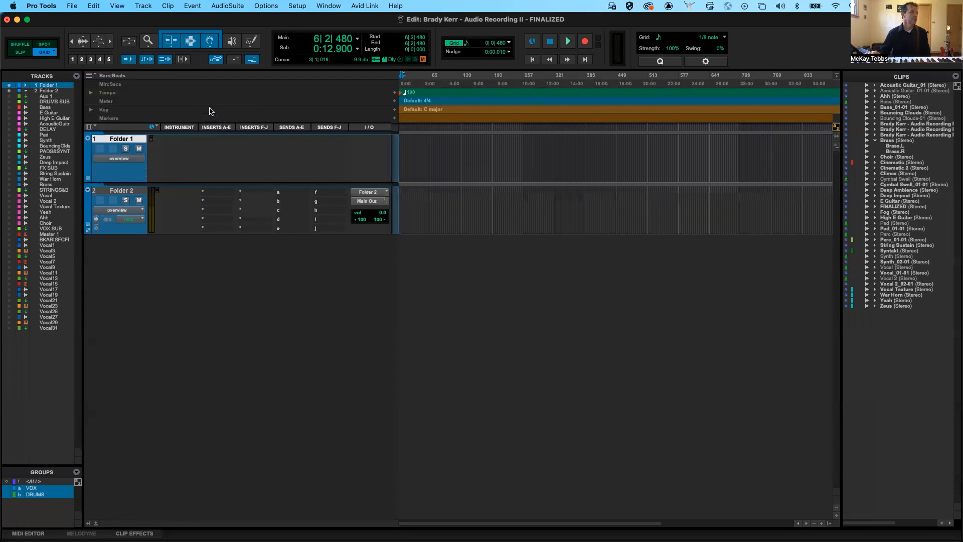
scroll(342, 235, down, 10)
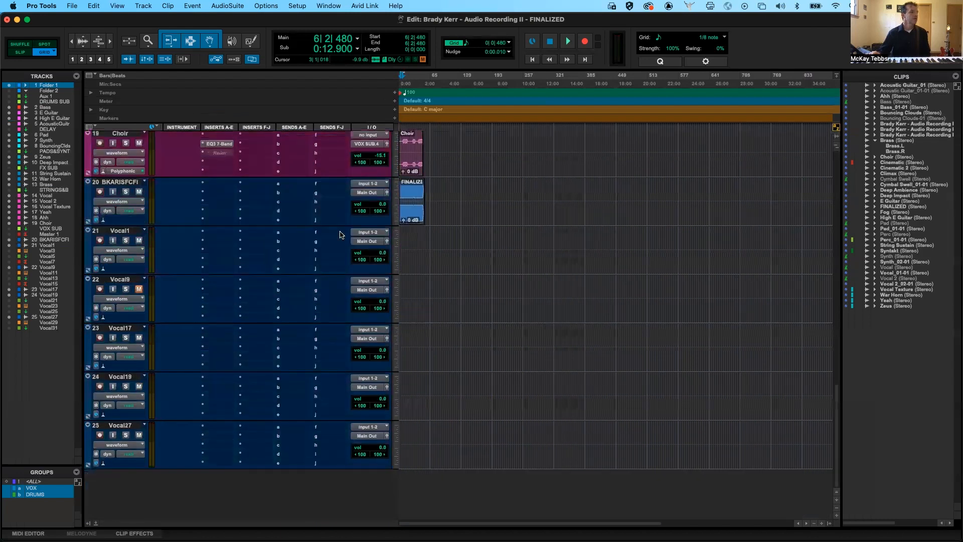
scroll(340, 235, up, 15)
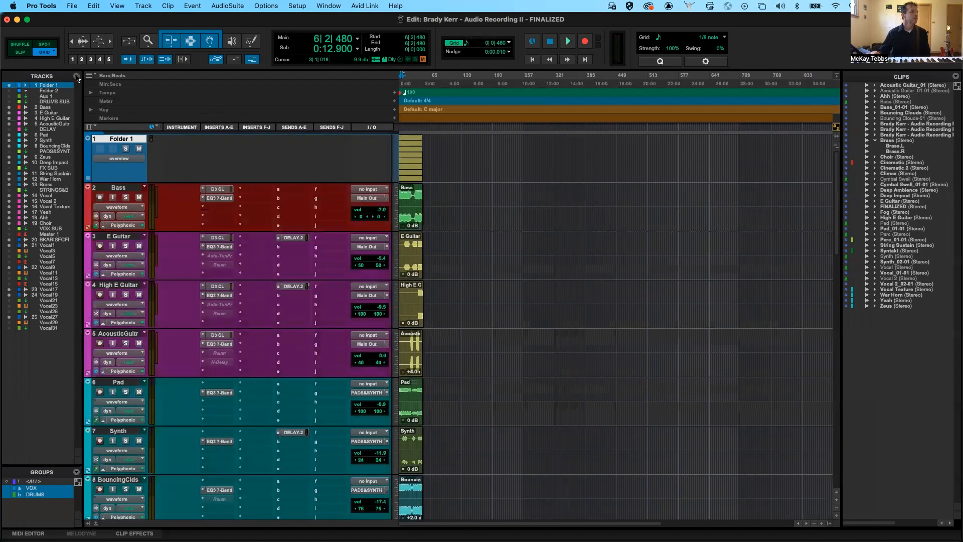
Show only the master tracks, and return to showing all tracks.
click(76, 77)
mouse_move(110, 97)
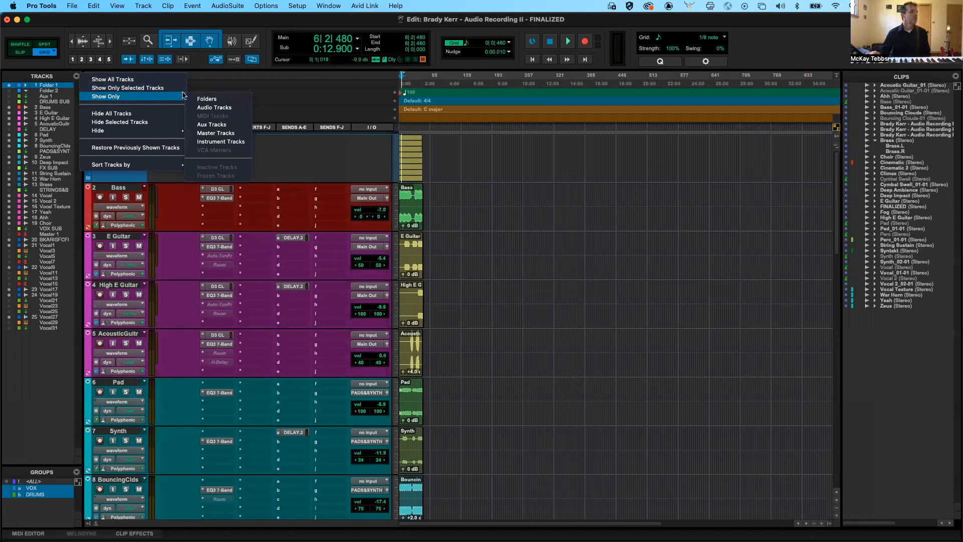
click(220, 133)
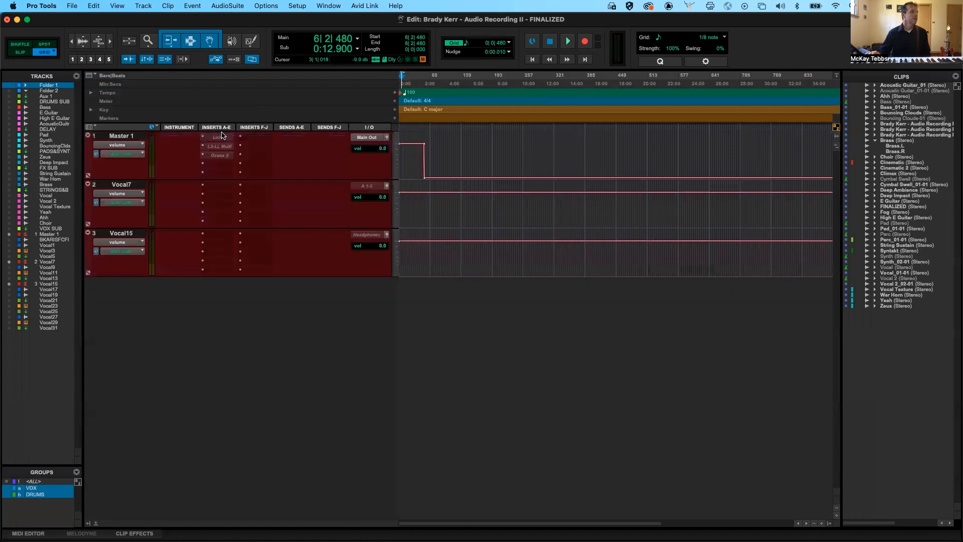
scroll(331, 212, right, 1)
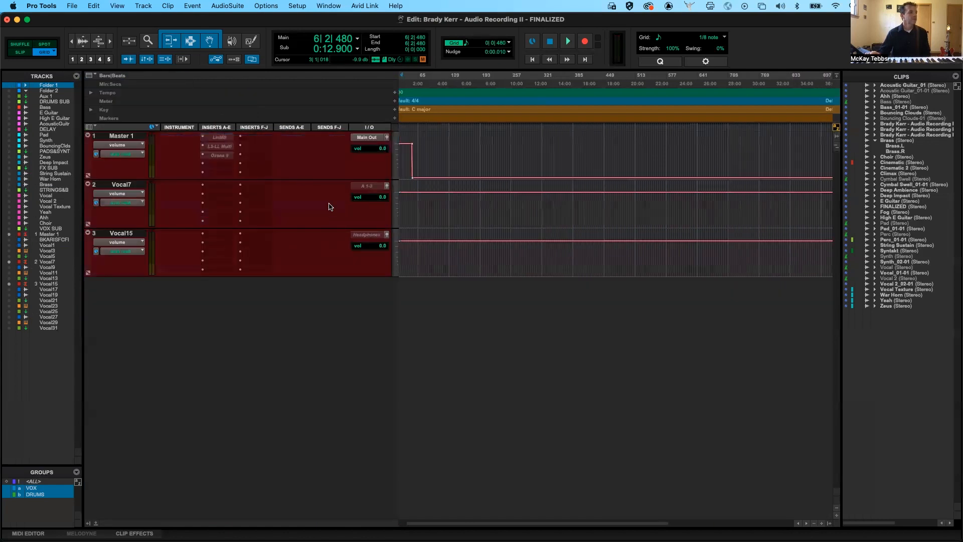
click(77, 76)
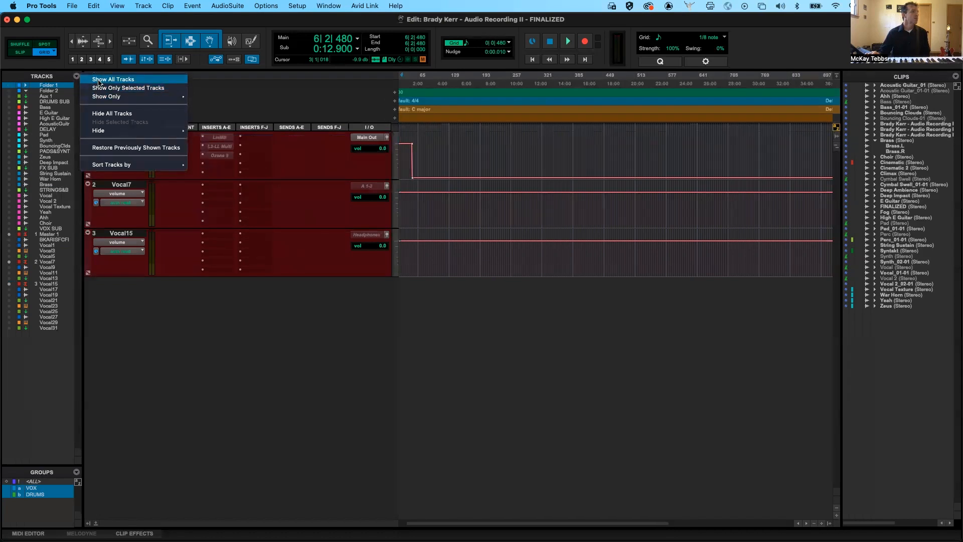
click(99, 80)
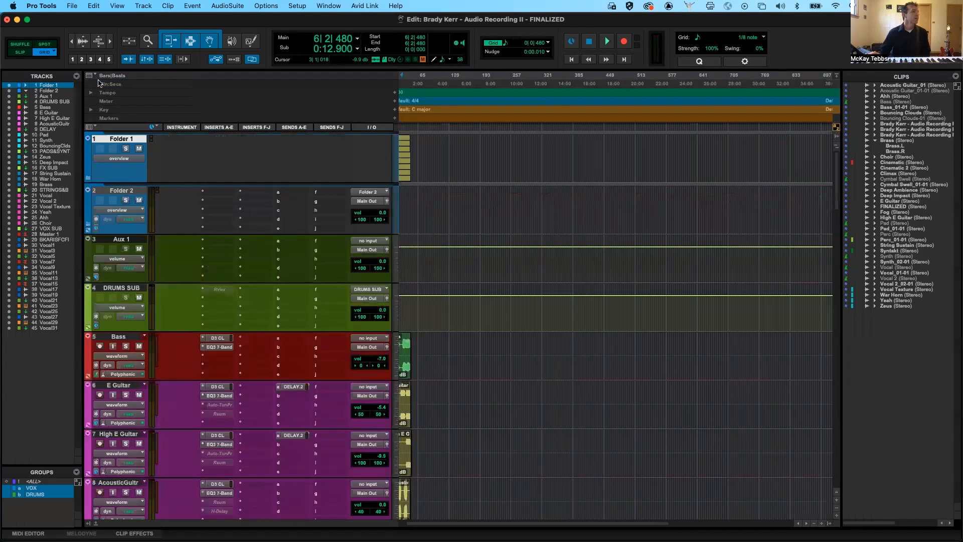
Hide the E Guitar, Folder 1, Folder 2, Aux 1, Bass and DRUMS SUB tracks individually.
click(9, 112)
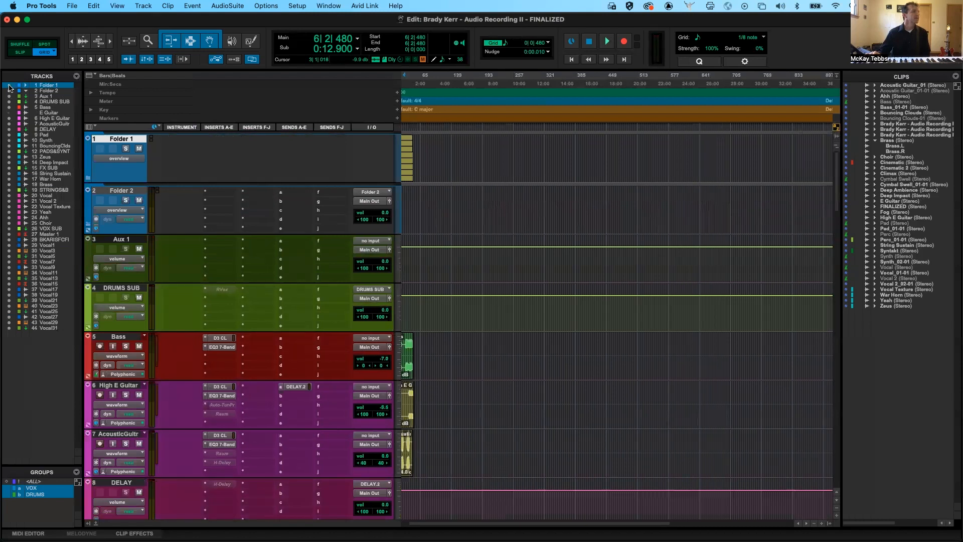
click(8, 86)
click(9, 91)
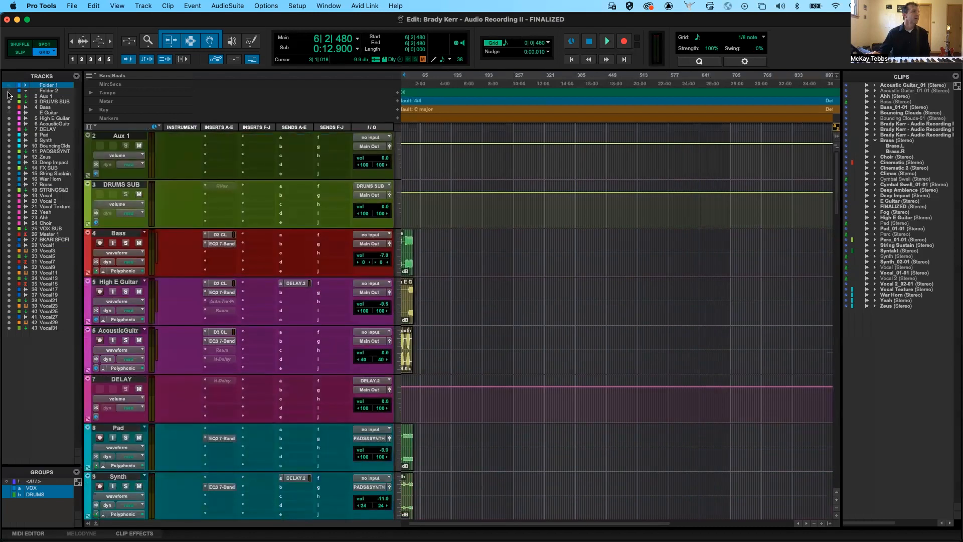
click(8, 96)
right_click(8, 104)
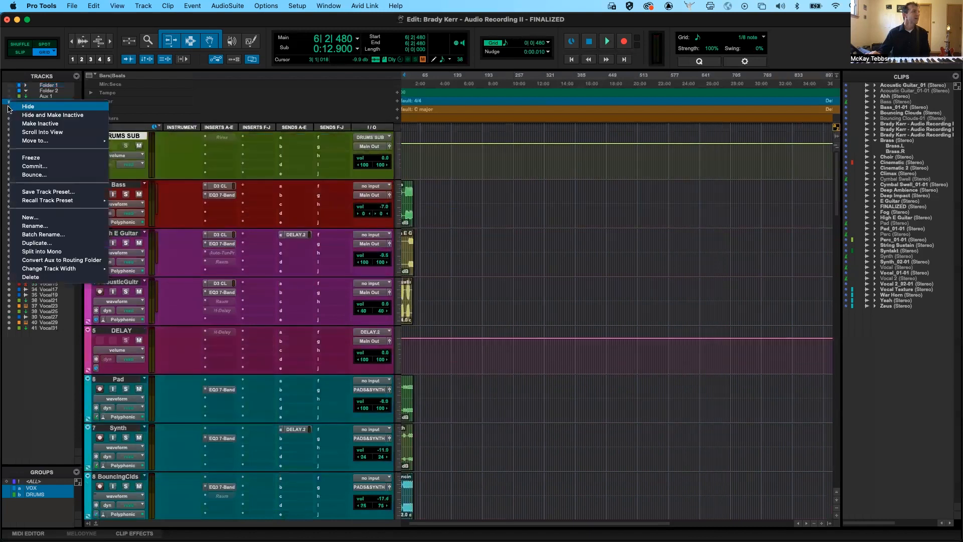
click(8, 110)
click(9, 107)
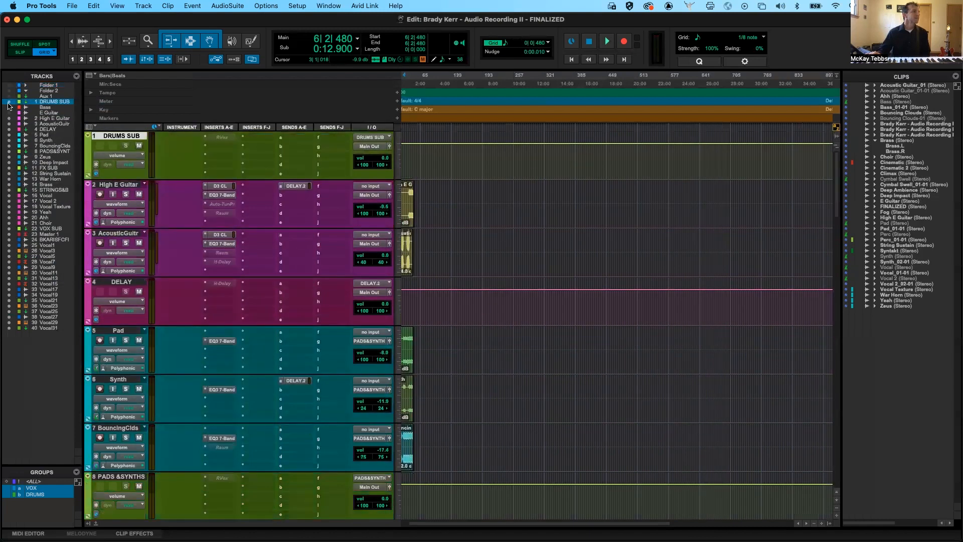
click(8, 102)
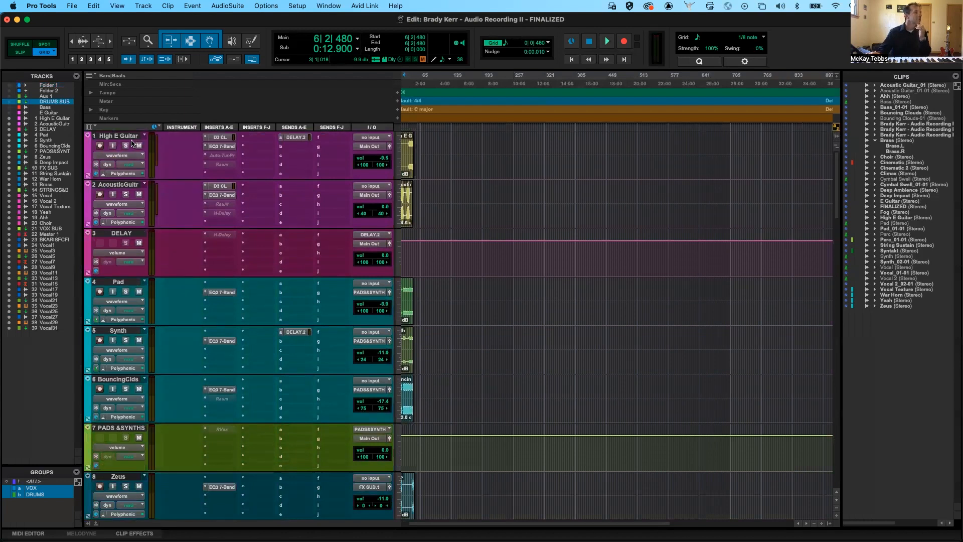
Toggle the visibility of the High E Guitar and AcousticGuitr tracks.
click(7, 120)
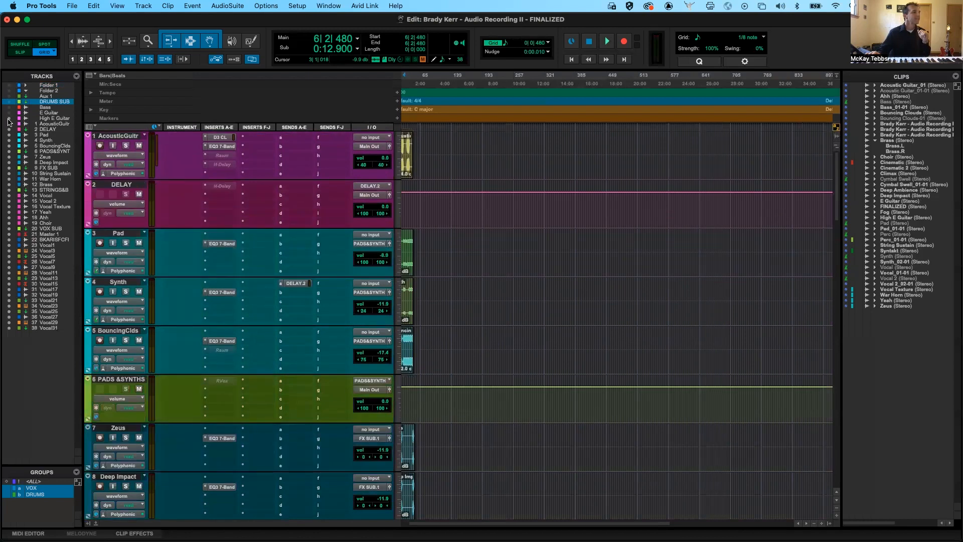
click(8, 119)
click(8, 119)
click(9, 124)
click(9, 123)
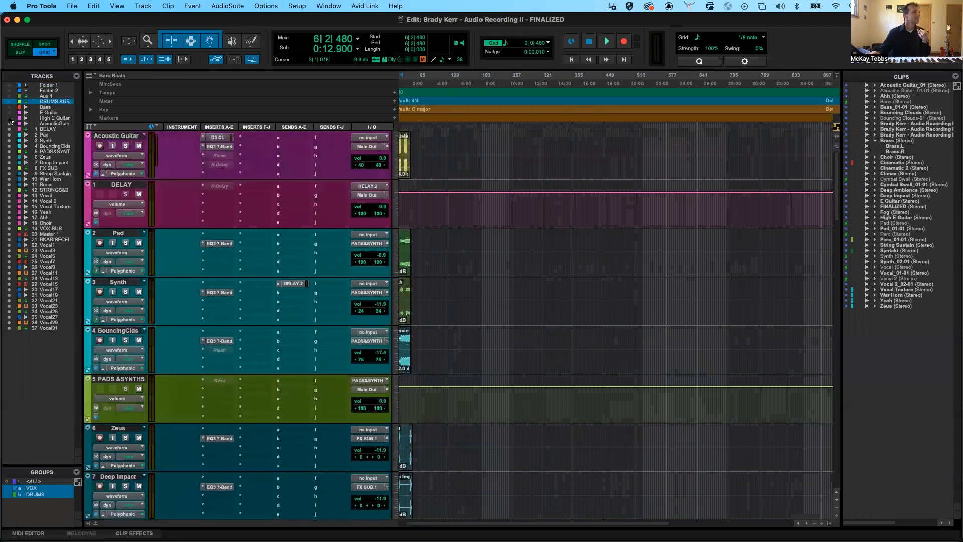
Show the hidden High E Guitar, E Guitar, Bass, DRUMS SUB, Aux 1, Folder 2 and Folder 1 tracks again individually.
click(7, 117)
click(8, 113)
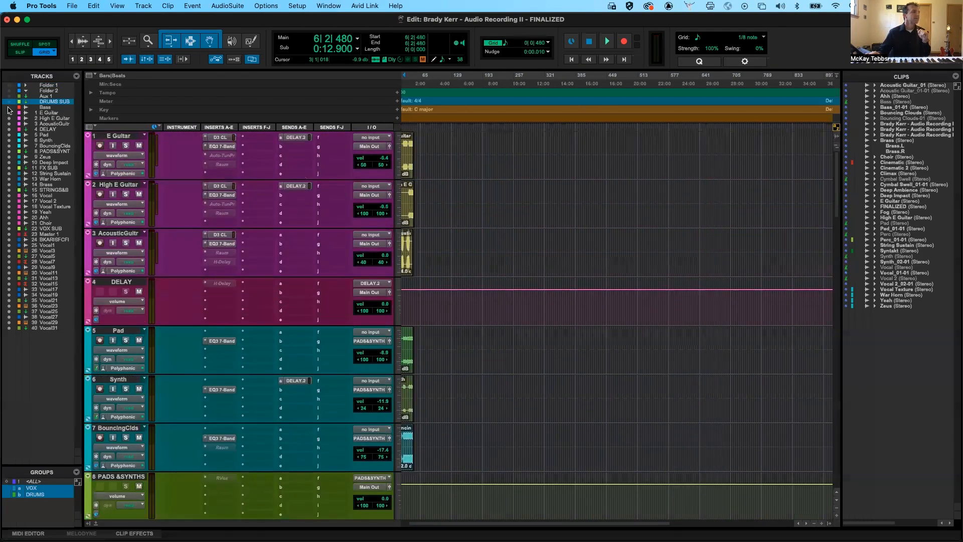
click(8, 107)
click(8, 102)
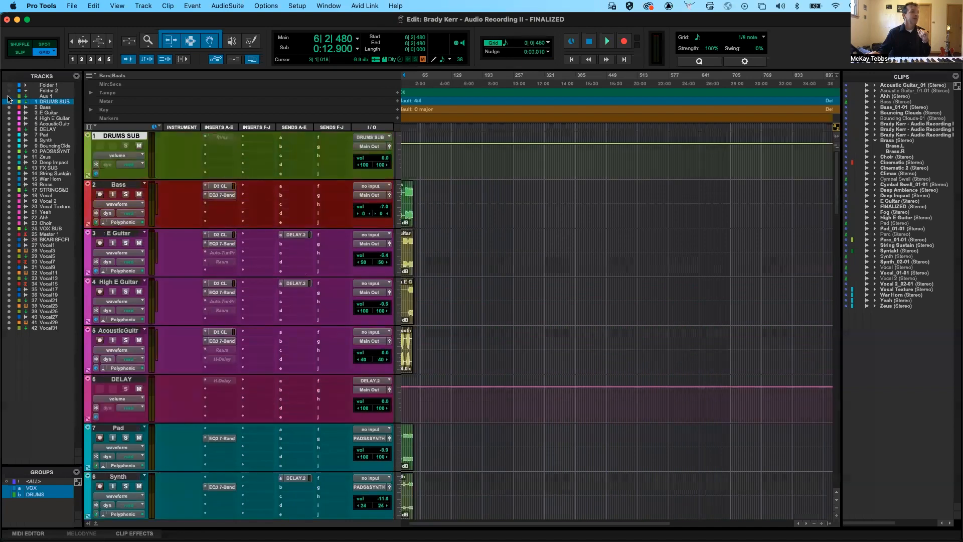
click(8, 96)
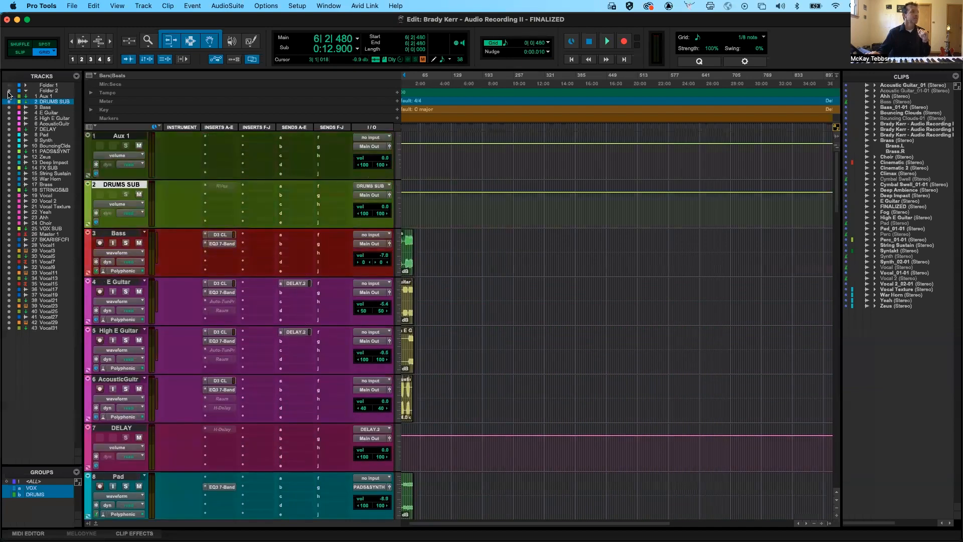
click(8, 90)
click(8, 85)
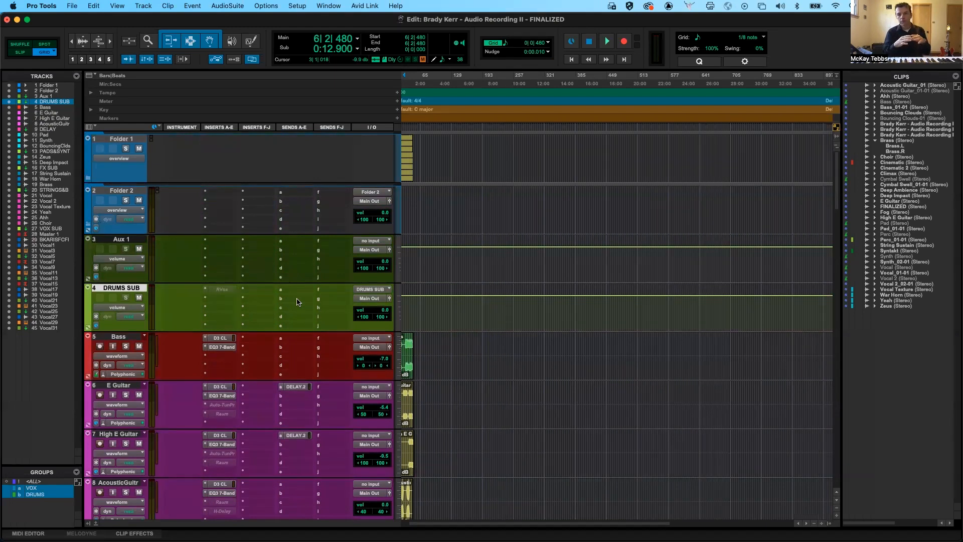
Use Scroll To Track to jump to the FX SUB track.
key(alt+super+f)
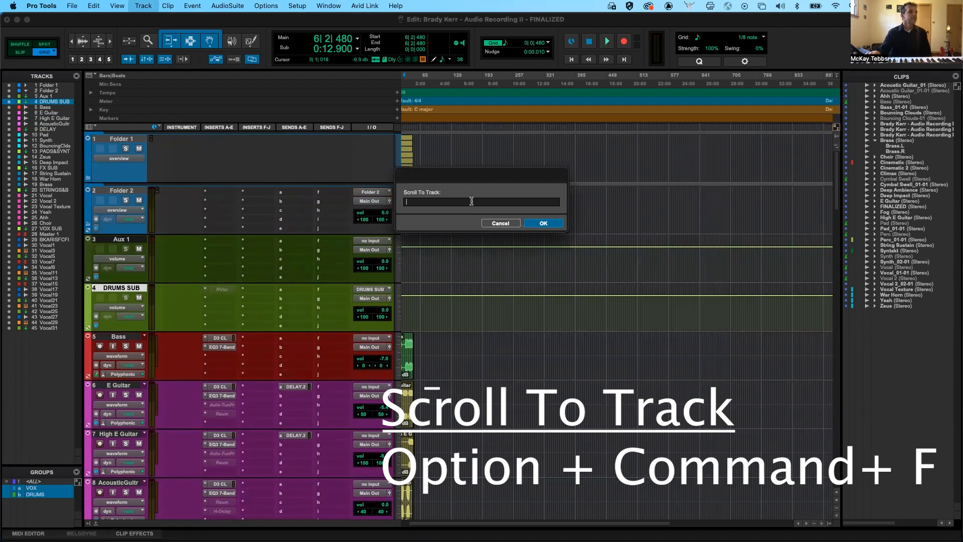
text(Fog)
key(BackSpace)
key(BackSpace)
key(BackSpace)
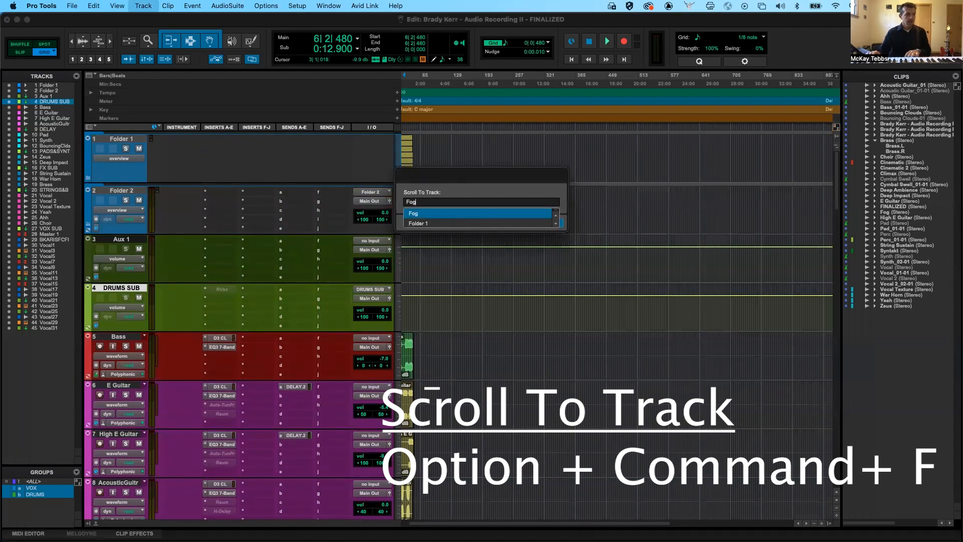
text(F)
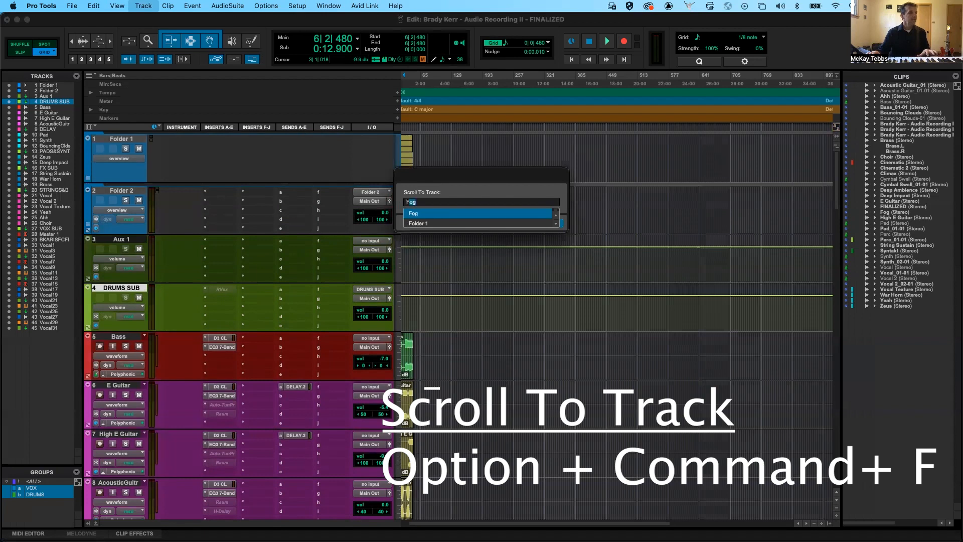
scroll(472, 225, down, 2)
scroll(472, 225, up, 1)
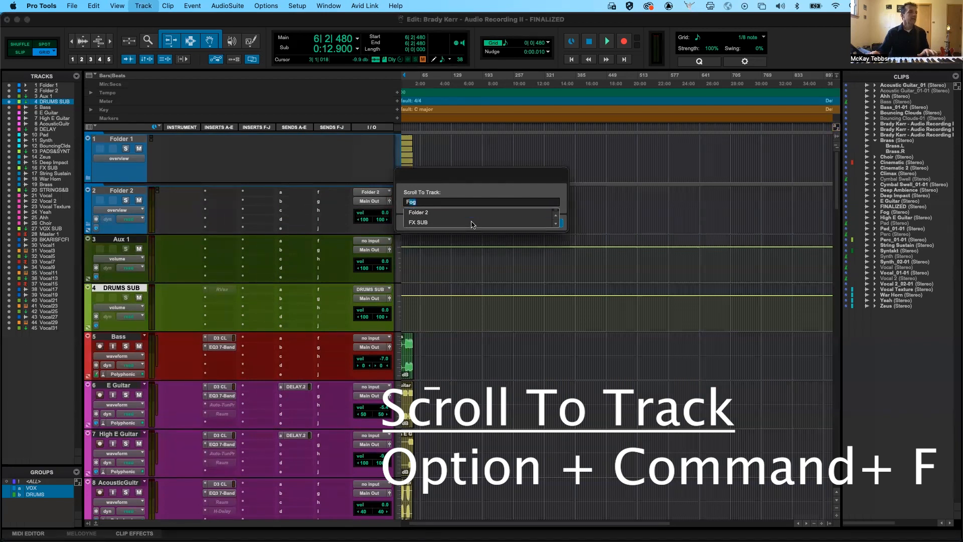
text(X SUB)
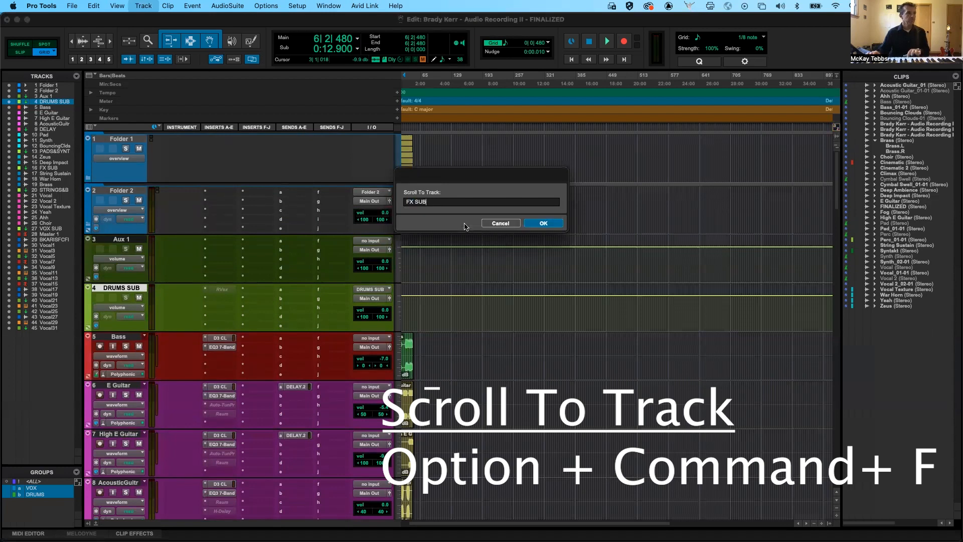
key(Return)
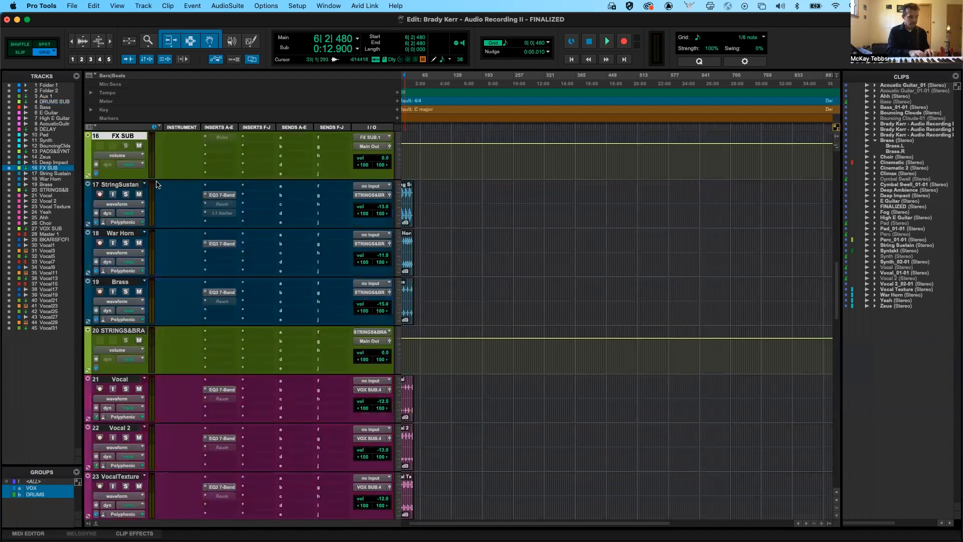
Use Scroll To Track to browse the track names, pick Cymbal Swell and jump to that track.
key(super+alt+f)
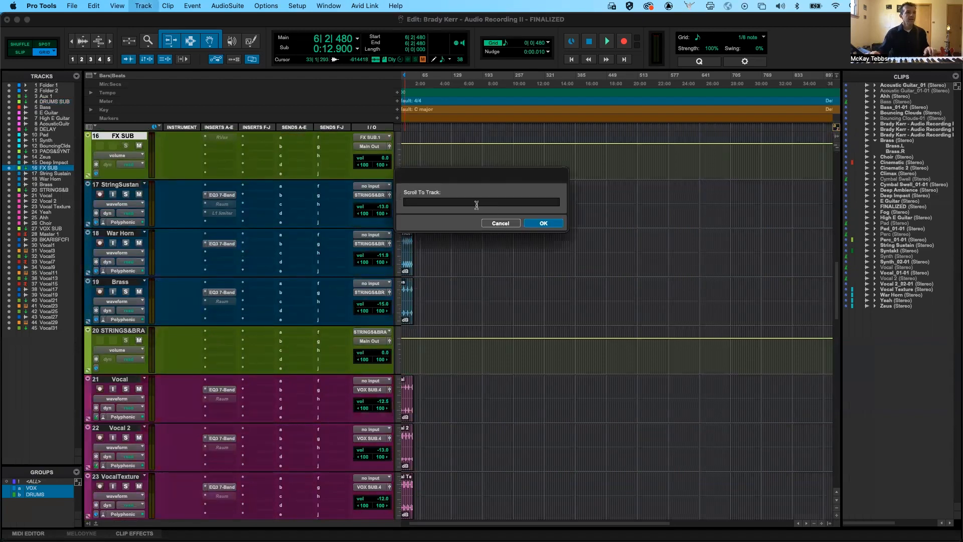
text(f)
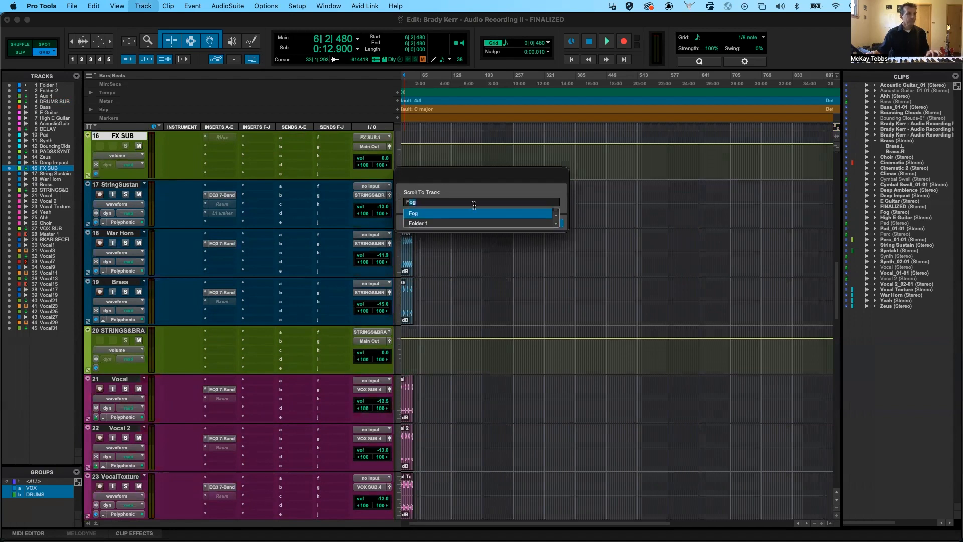
key(BackSpace)
key(BackSpace)
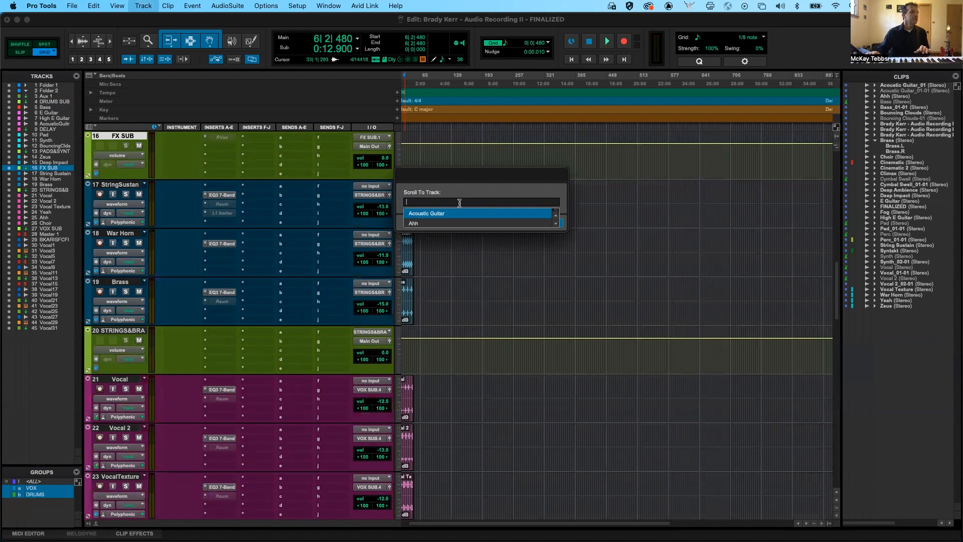
scroll(466, 218, down, 2)
scroll(466, 219, down, 8)
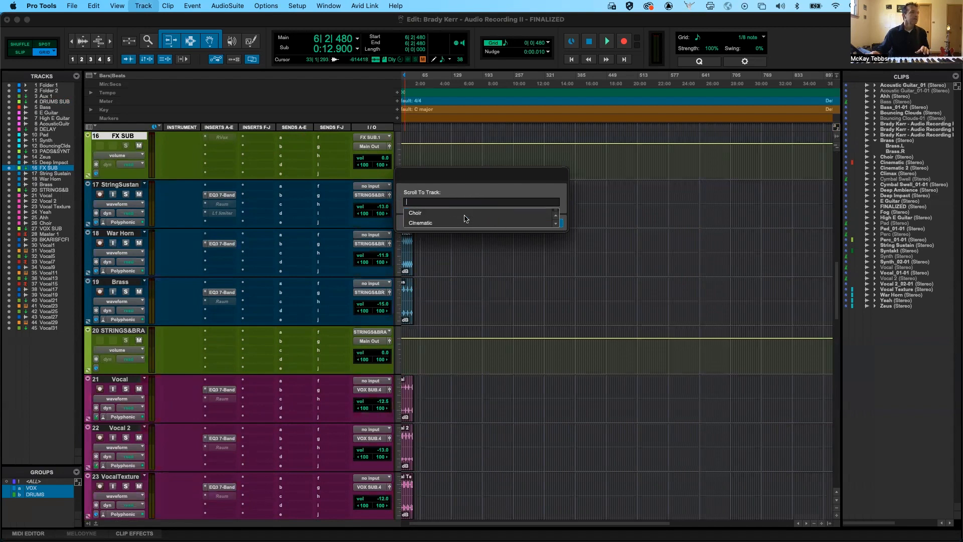
scroll(467, 218, down, 10)
scroll(466, 218, down, 5)
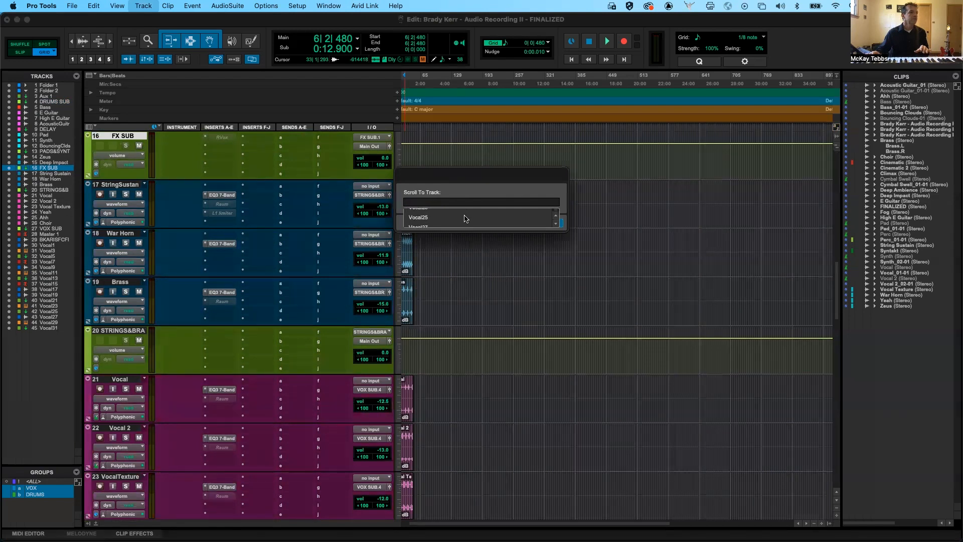
scroll(466, 218, up, 15)
scroll(467, 218, up, 4)
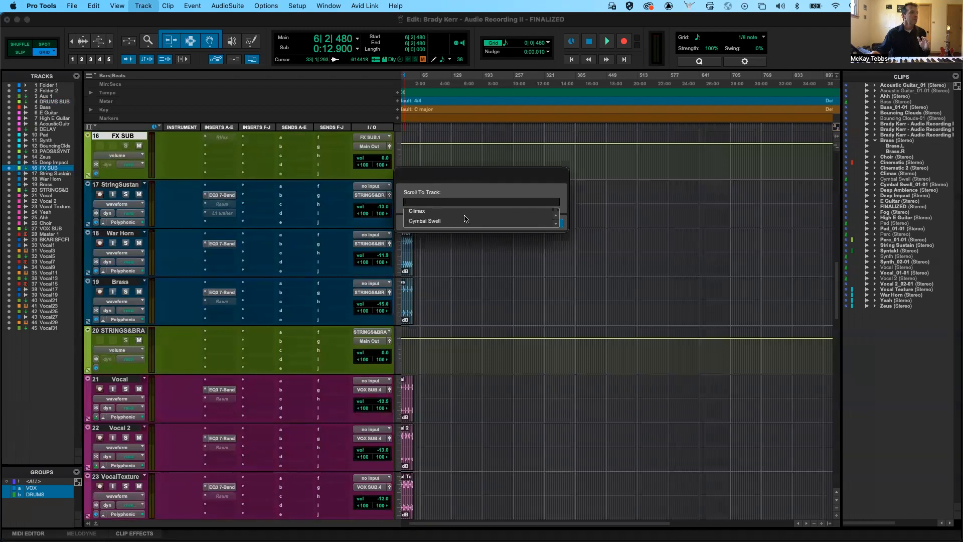
click(439, 221)
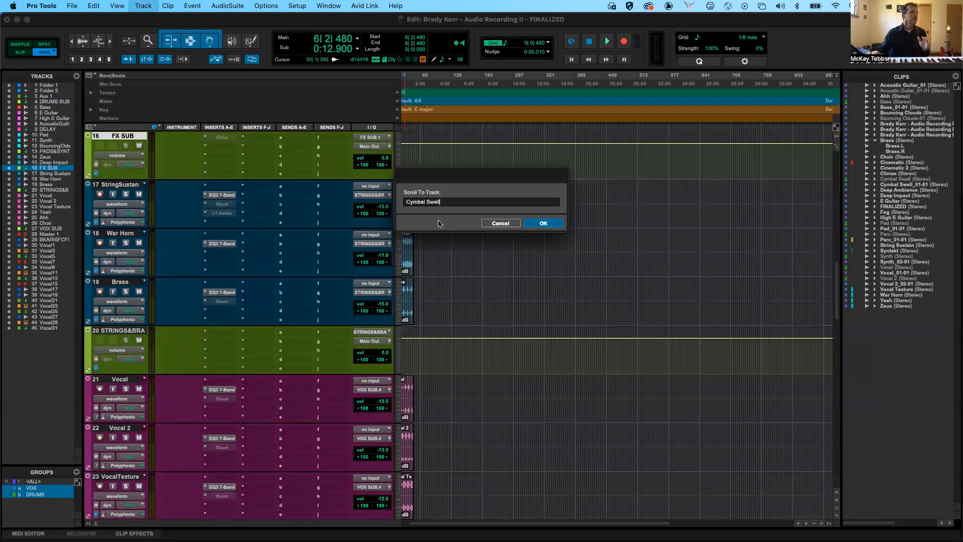
click(533, 224)
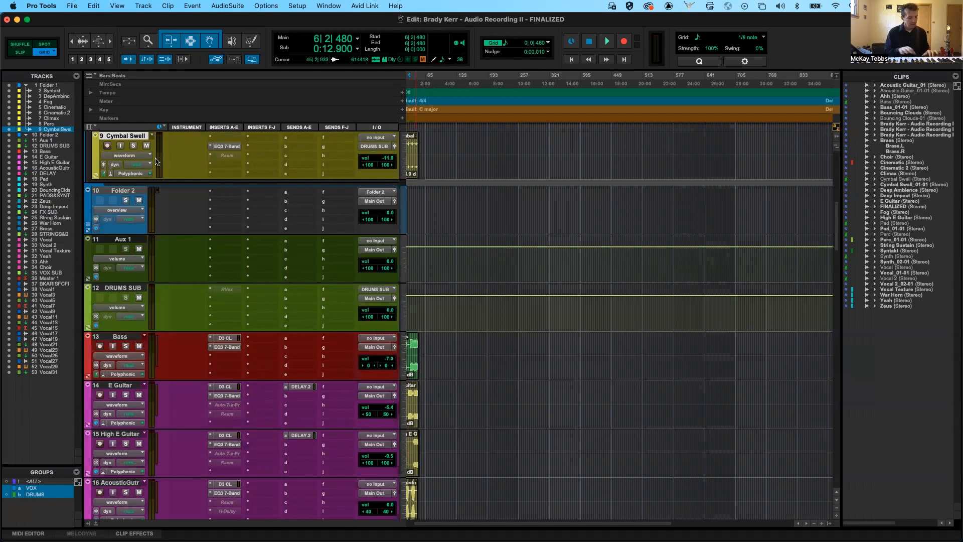
key(super+alt+f)
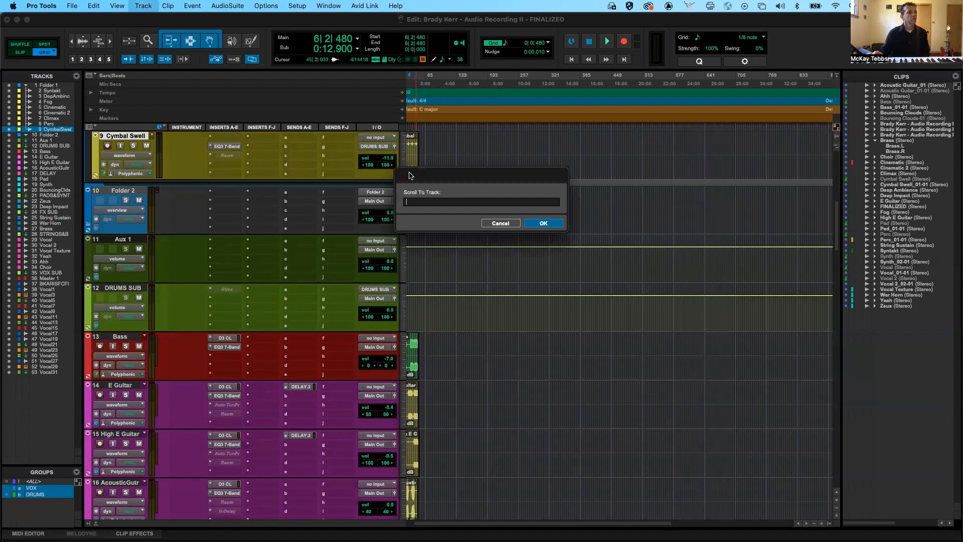
click(498, 222)
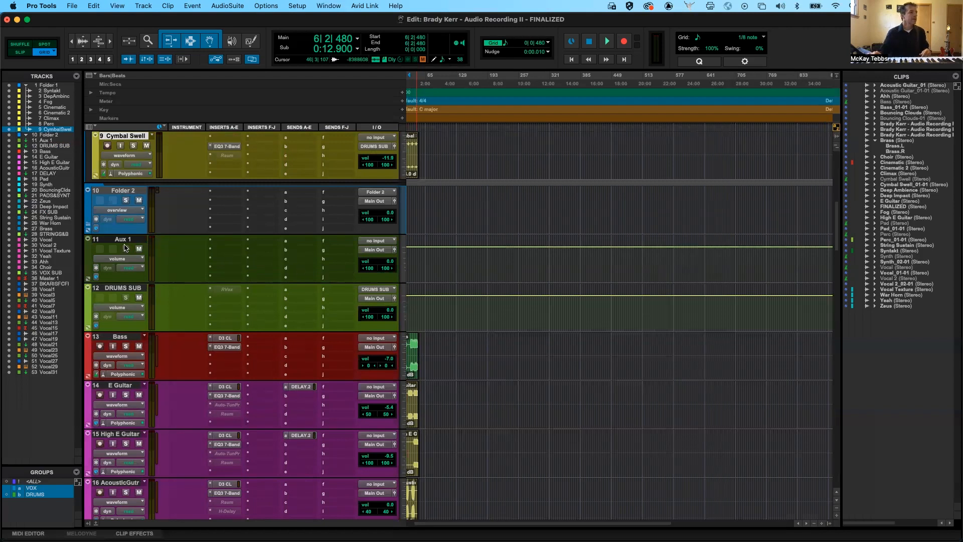
Make the DRUMS SUB track inactive and turn it back to active, dismissing any alert.
click(127, 289)
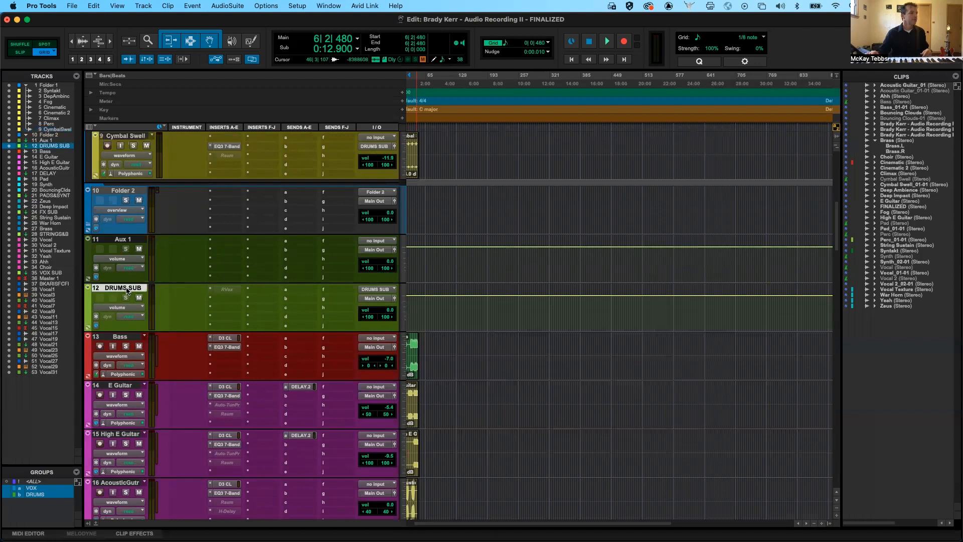
right_click(126, 289)
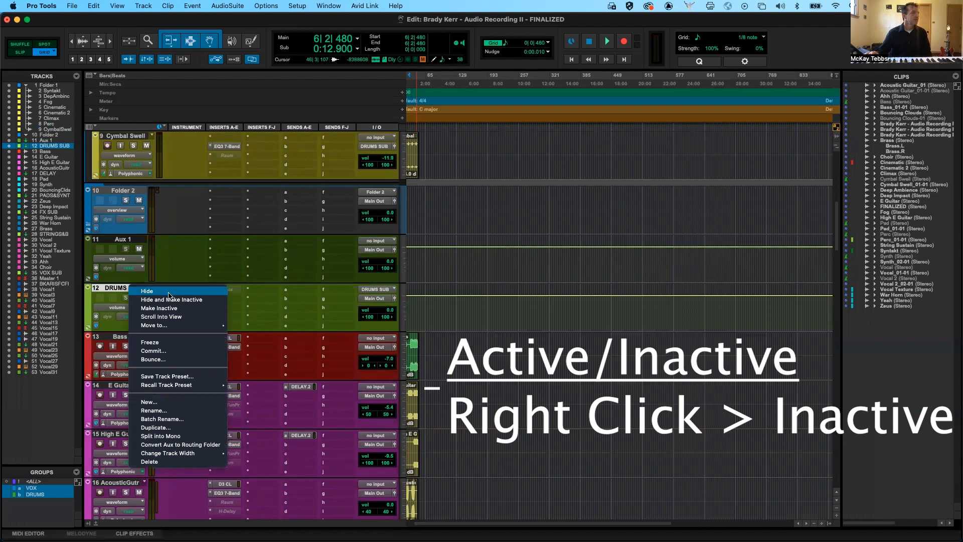
click(187, 313)
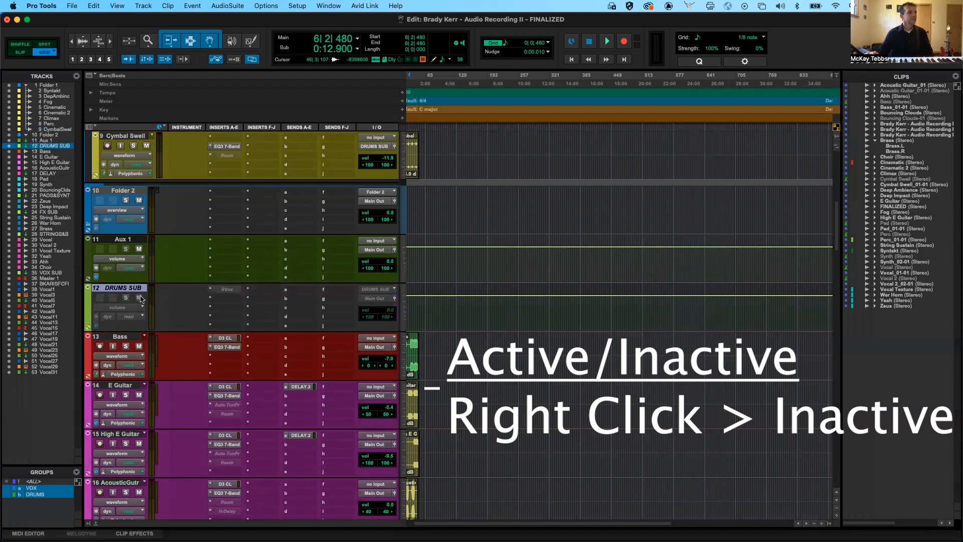
right_click(129, 290)
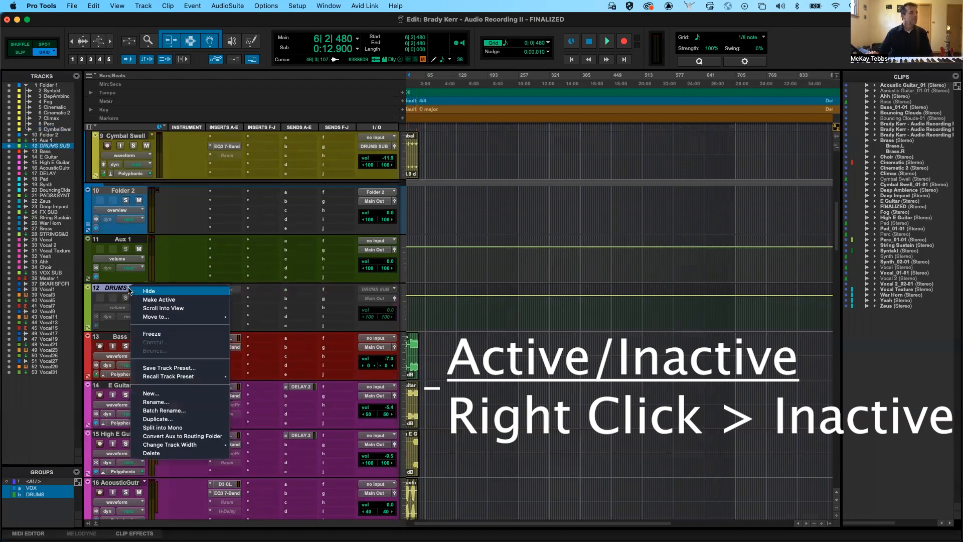
click(147, 300)
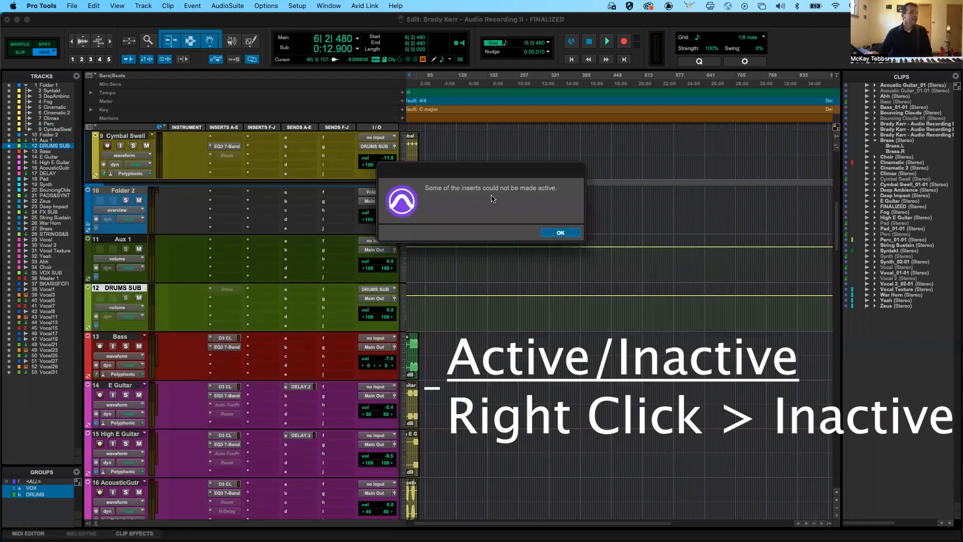
click(558, 233)
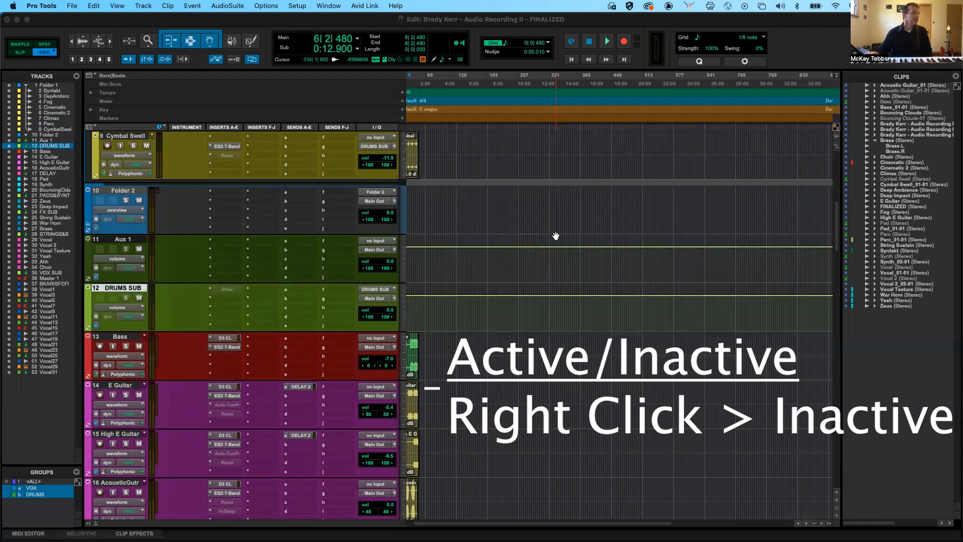
Make the E Guitar track inactive and reactivate it, dismissing any alert.
right_click(134, 386)
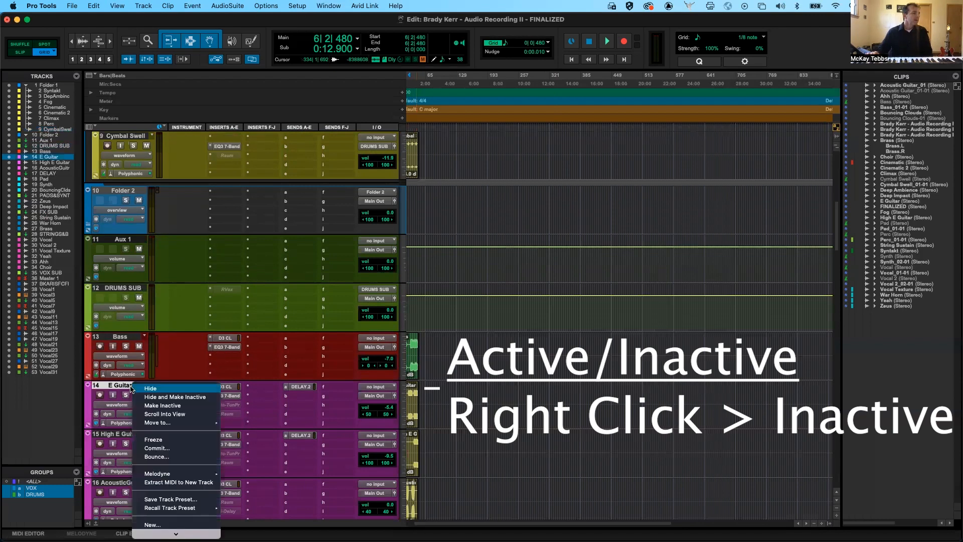
click(173, 405)
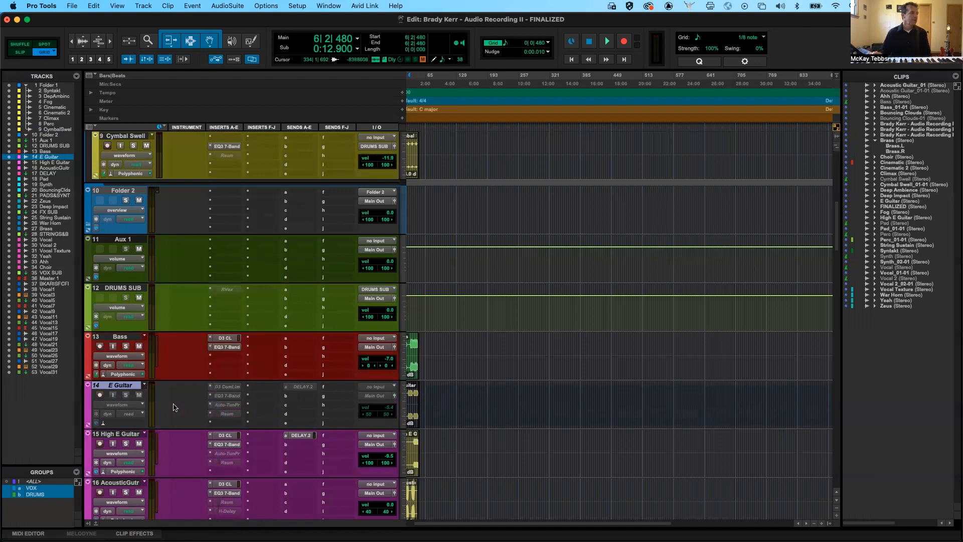
right_click(131, 389)
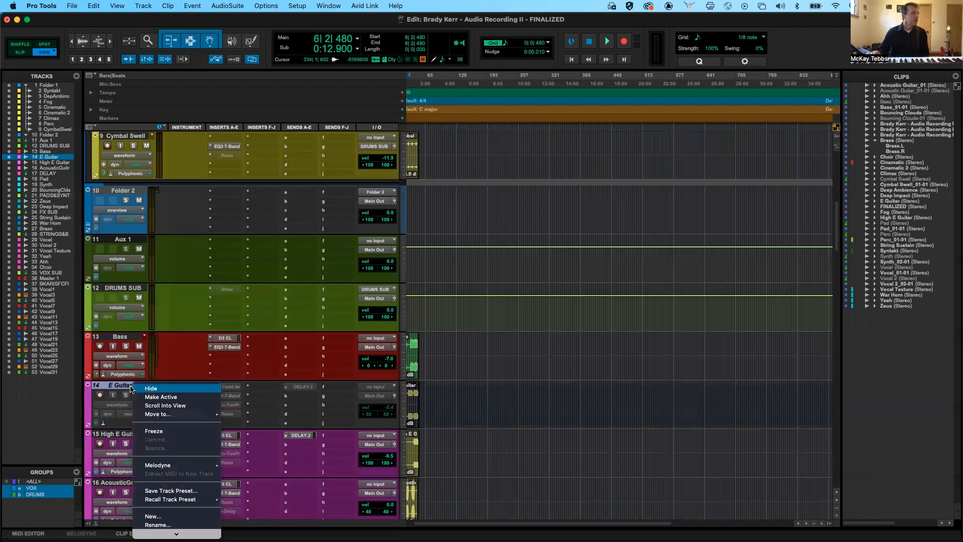
click(142, 397)
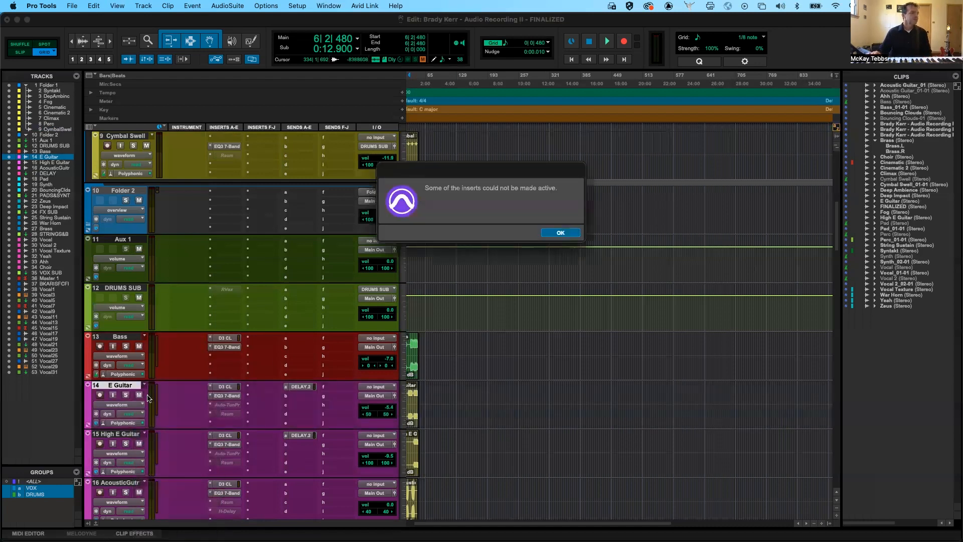
click(557, 232)
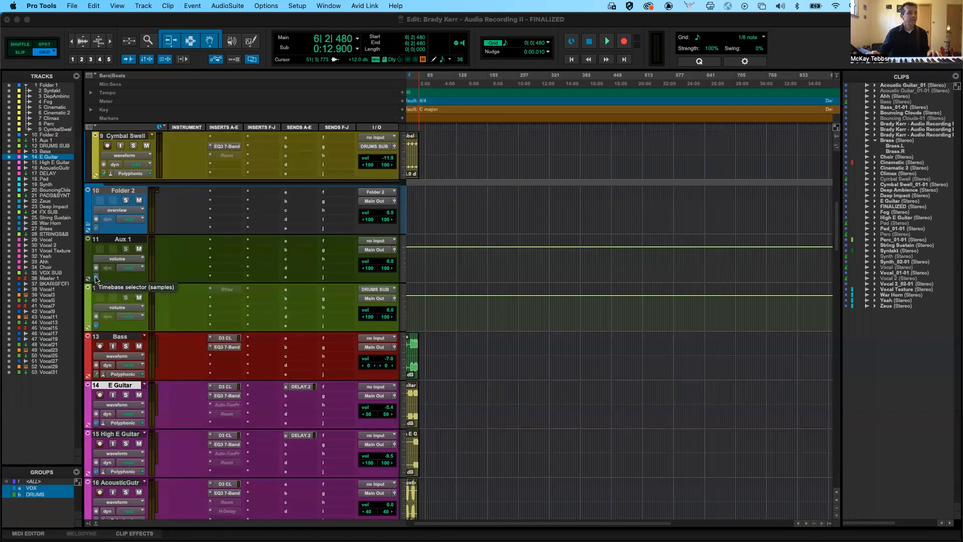
Switch the Vocal track's timebase to Samples and set it back to Ticks.
scroll(96, 280, down, 15)
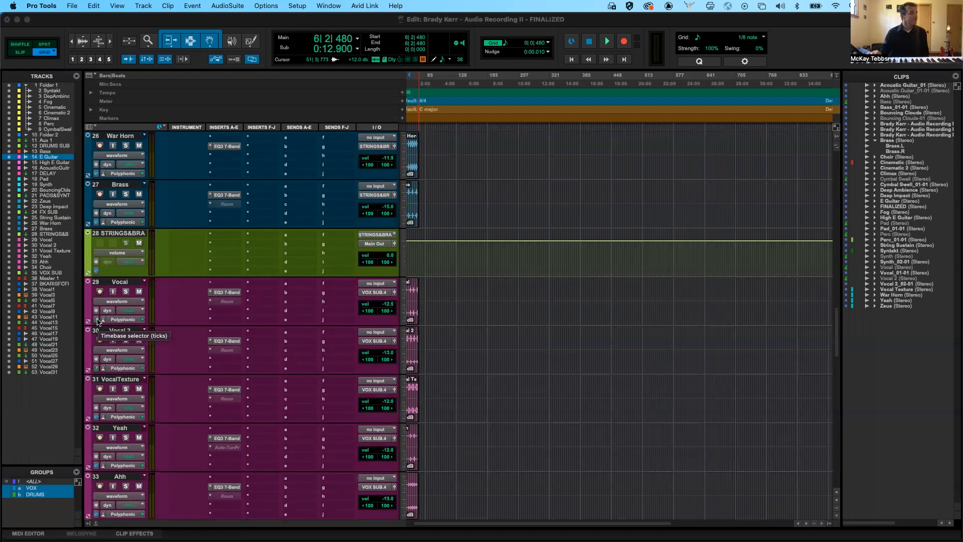
click(97, 321)
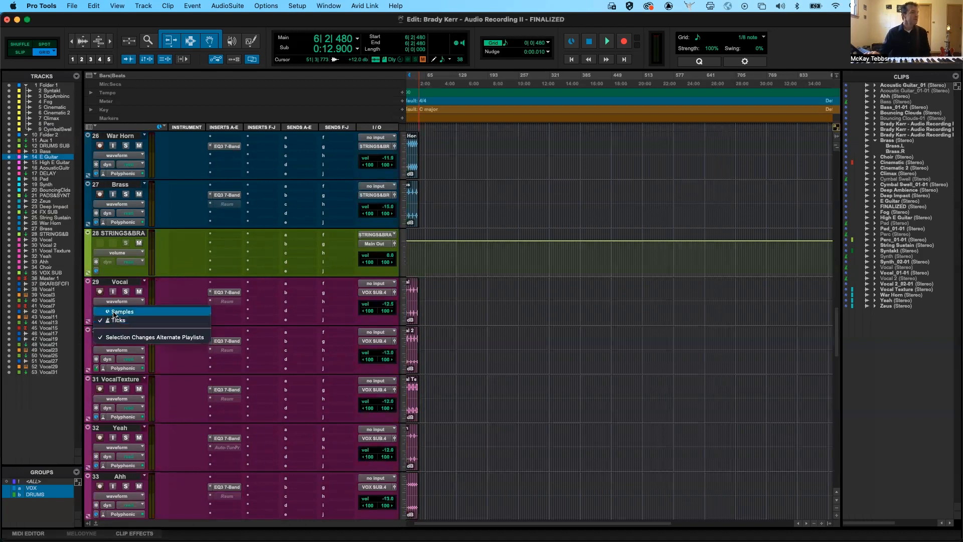
click(114, 313)
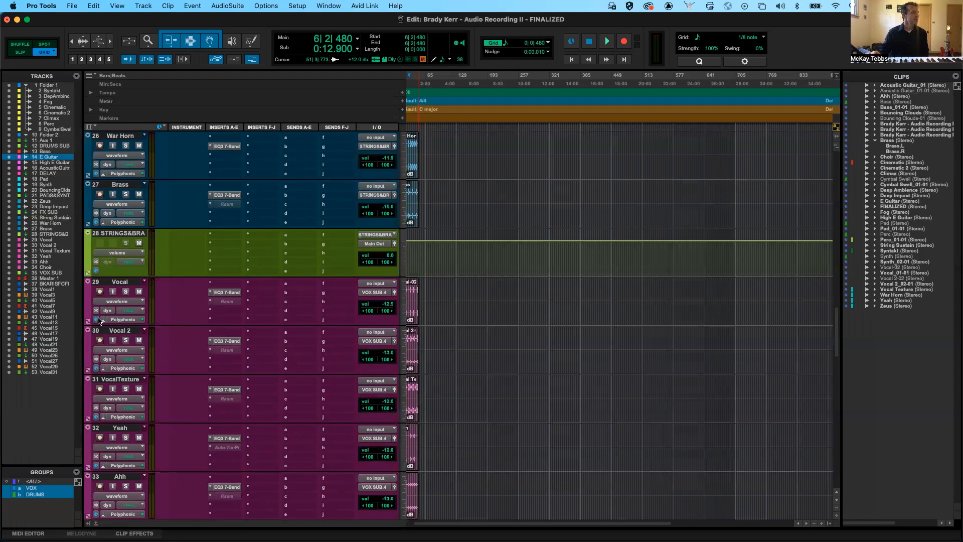
click(97, 322)
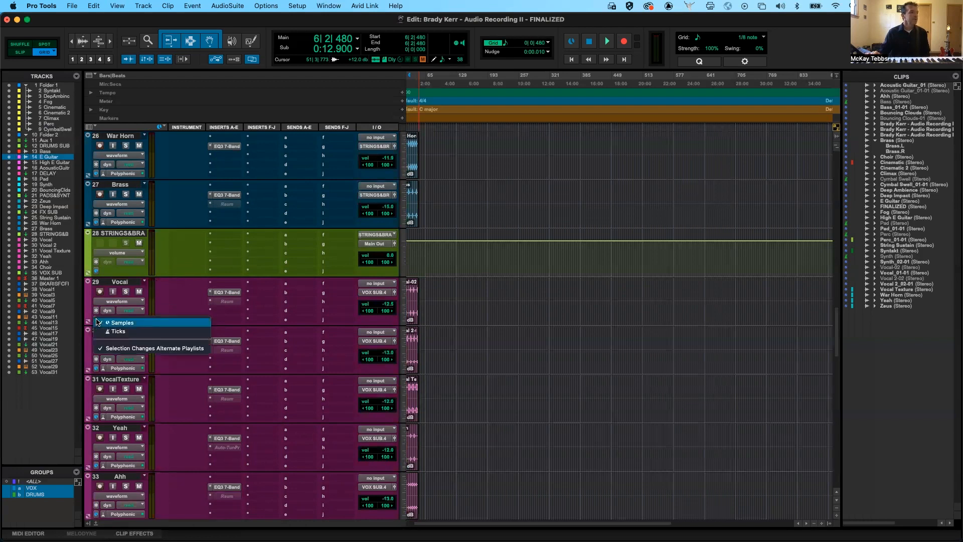
click(111, 331)
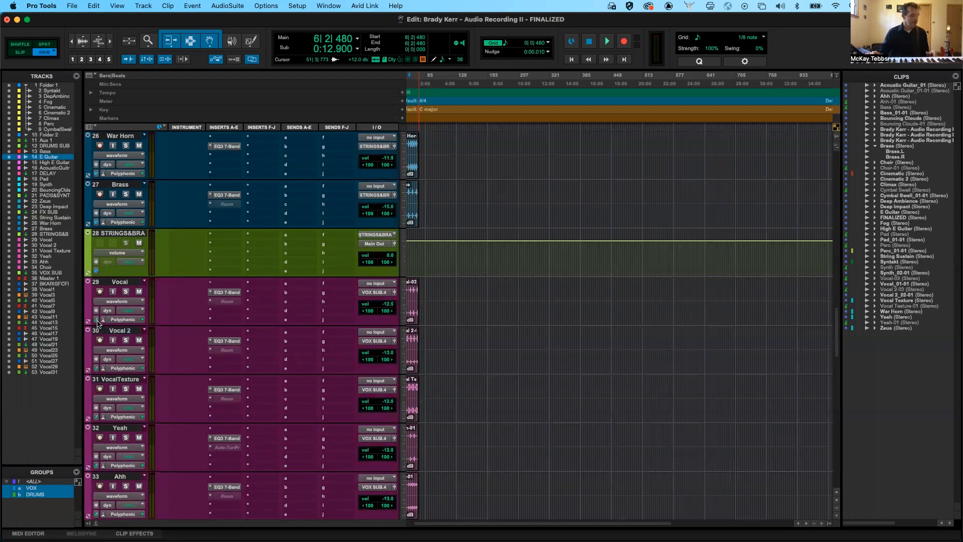
Set the E Guitar track's timebase to Ticks.
scroll(98, 323, up, 10)
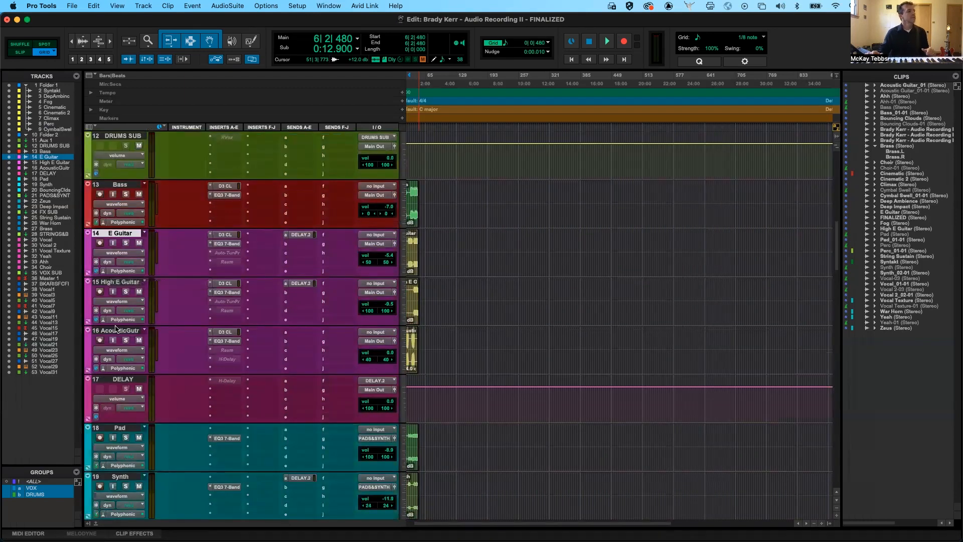
click(96, 272)
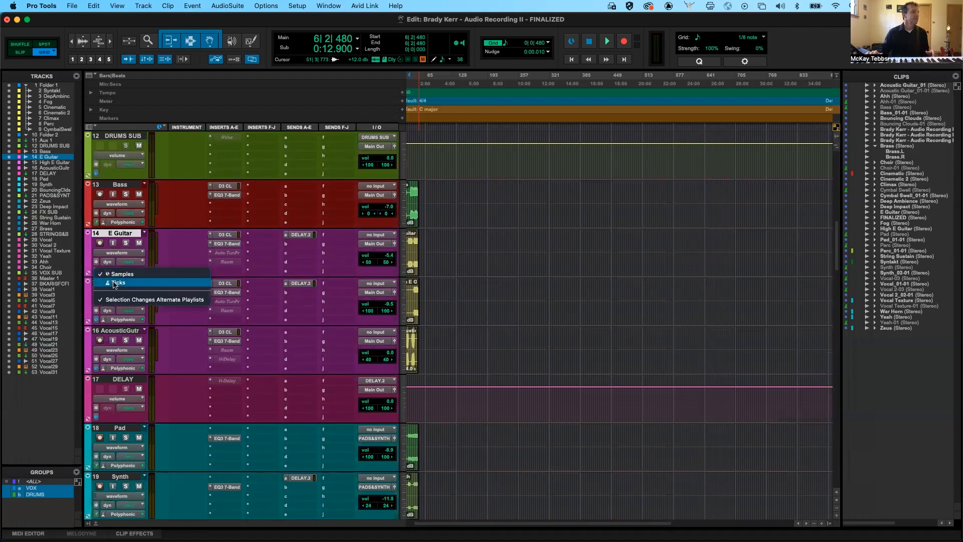
click(115, 283)
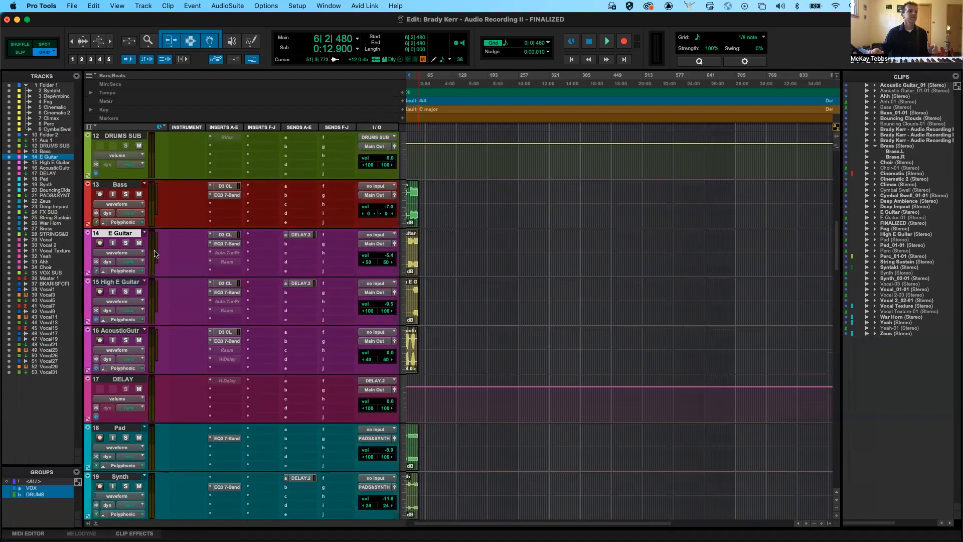